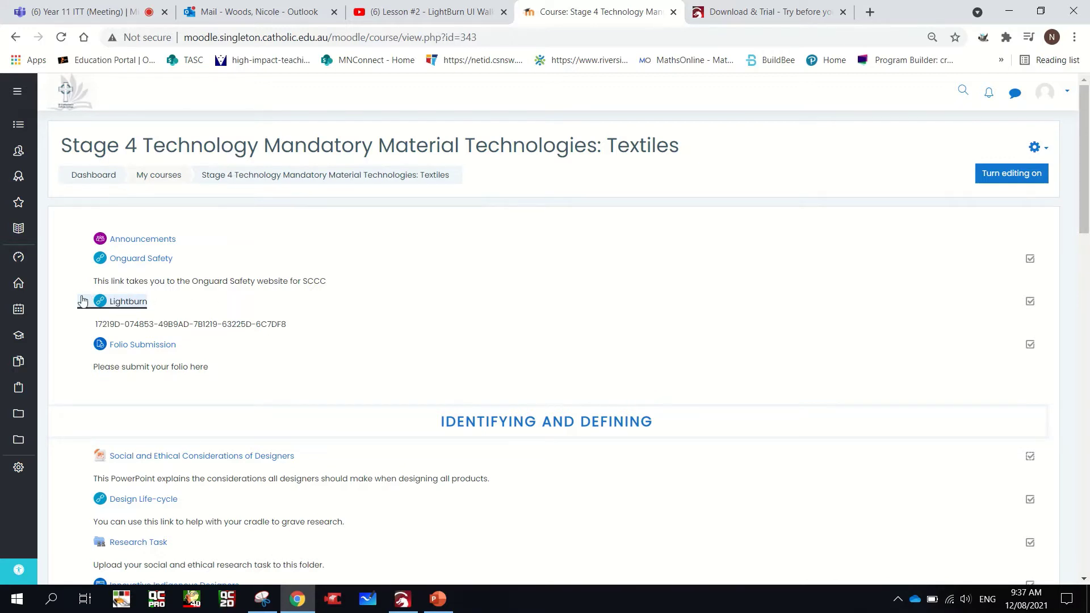
Switch to the LightBurn Download & Trial tab, reload it, and check the Wi-Fi connection
click(750, 12)
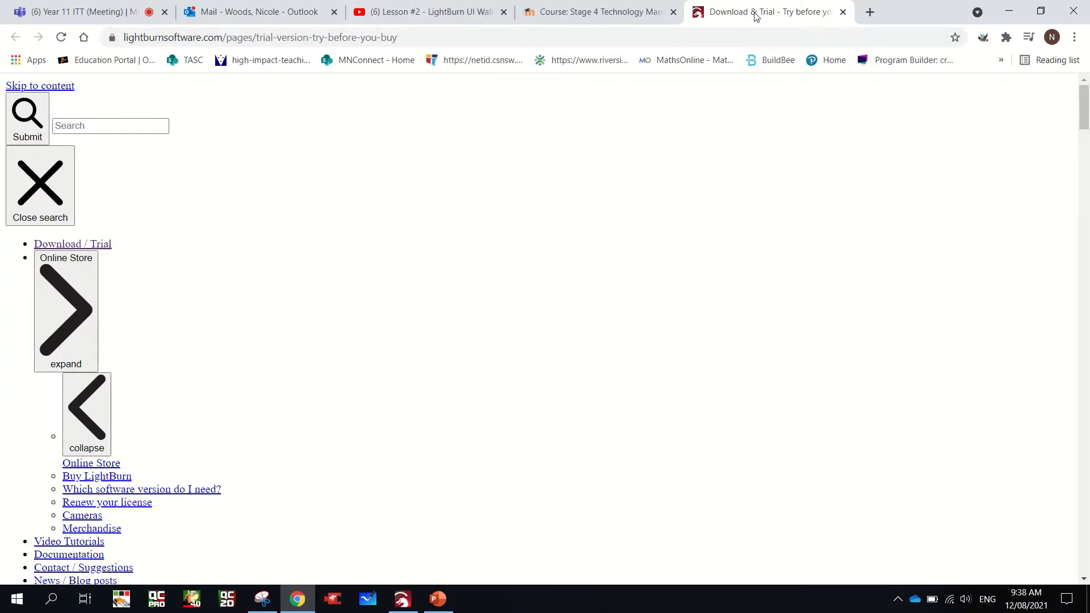
click(61, 37)
click(949, 599)
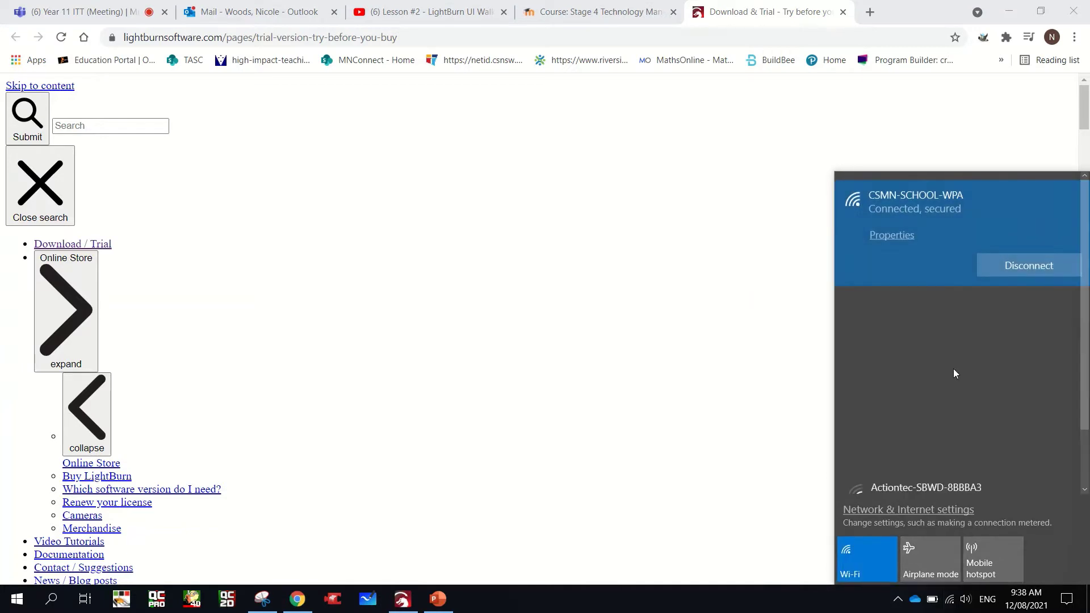
scroll(914, 403, down, 2)
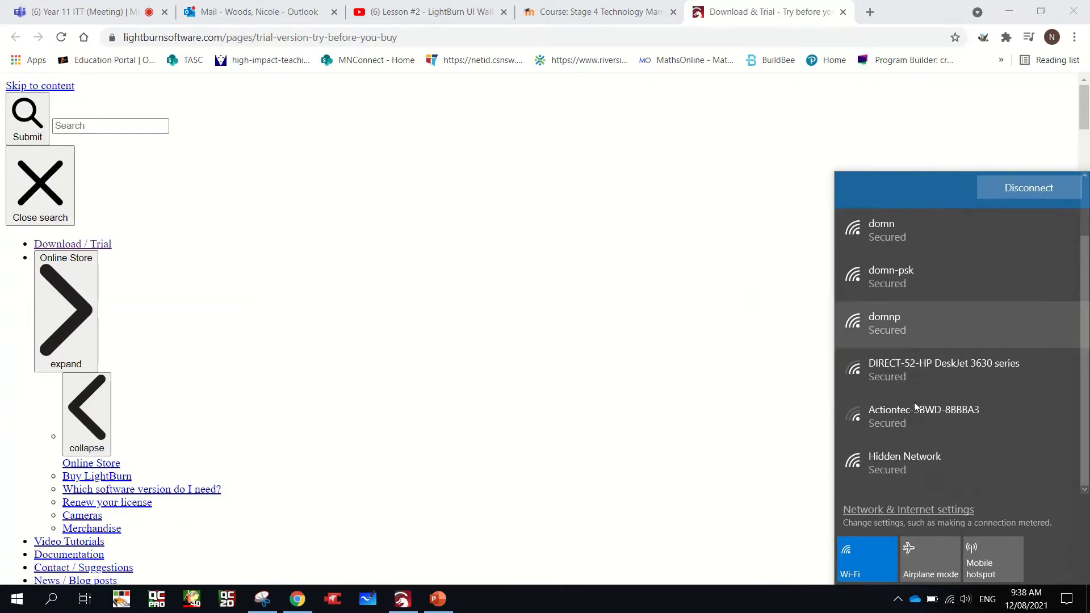
scroll(914, 402, up, 2)
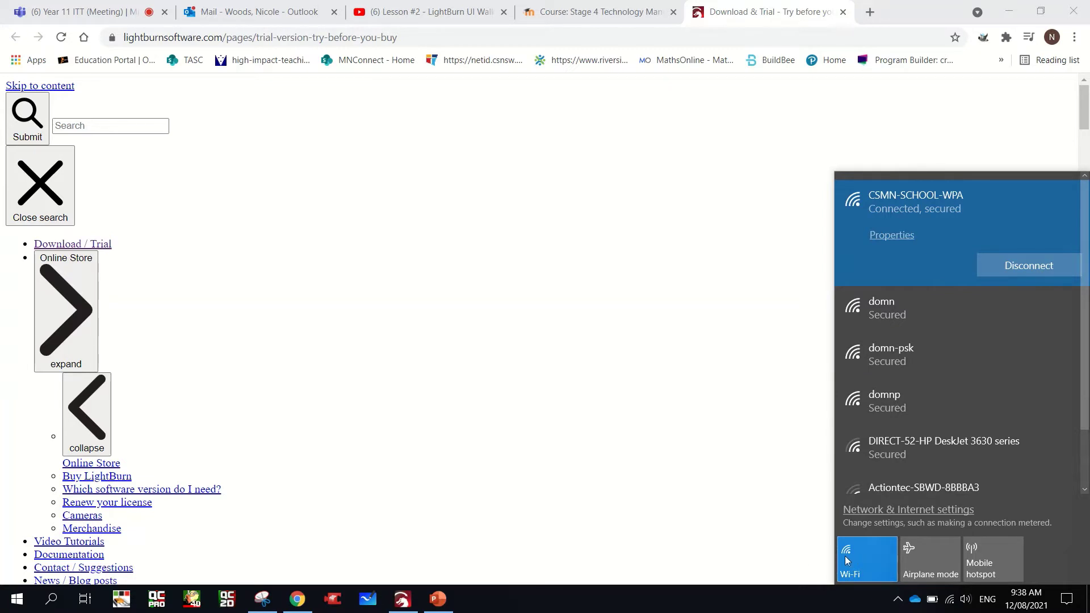
click(797, 557)
Scroll down to the V1.0.00 Windows, Mac and Linux download links
scroll(441, 427, down, 2)
scroll(441, 427, up, 2)
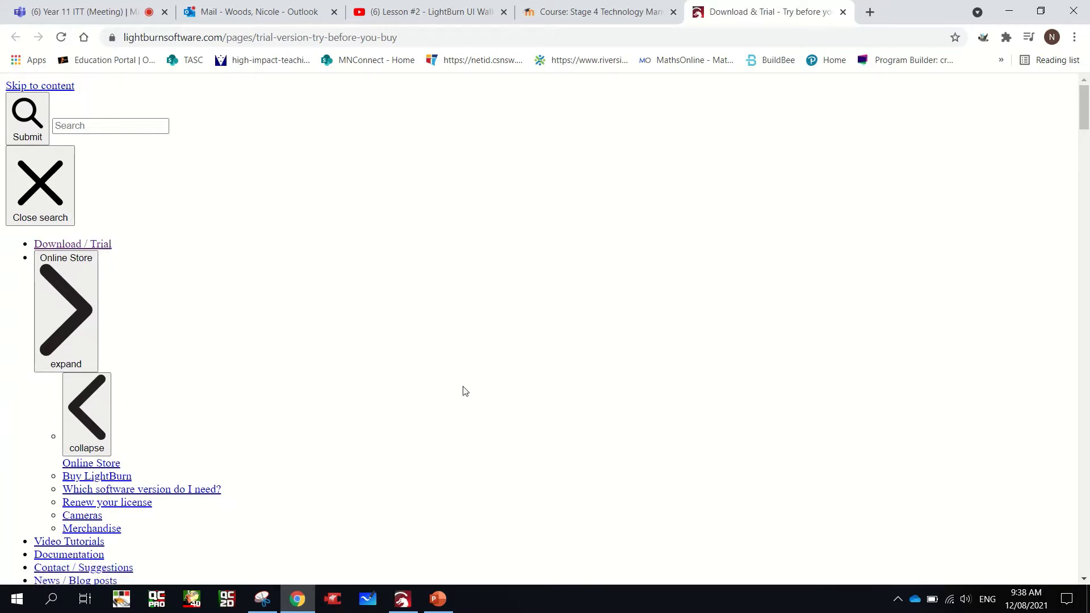
scroll(464, 391, down, 15)
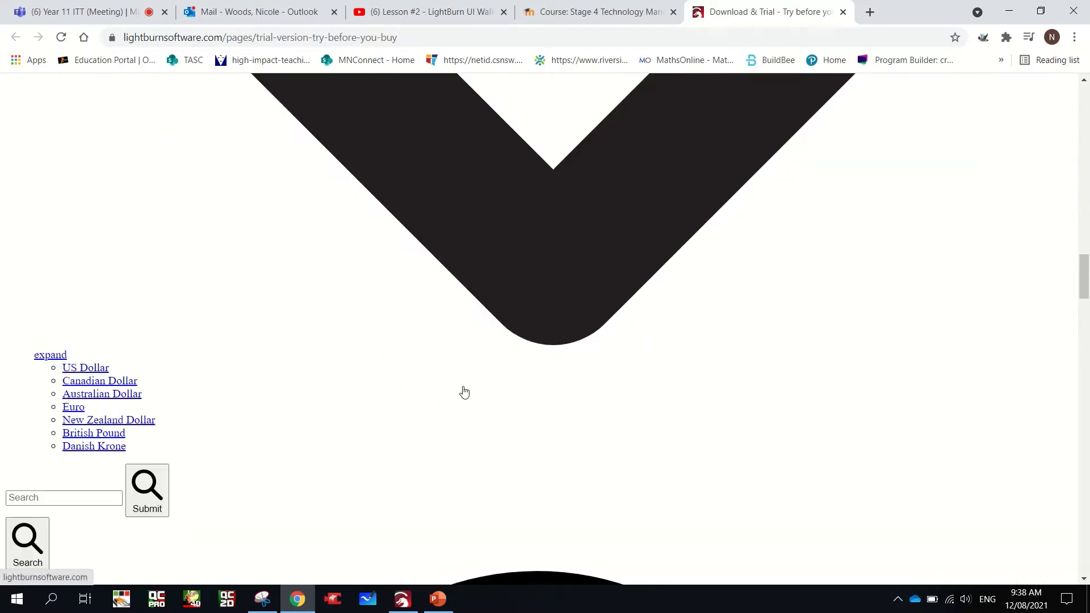
scroll(465, 392, down, 15)
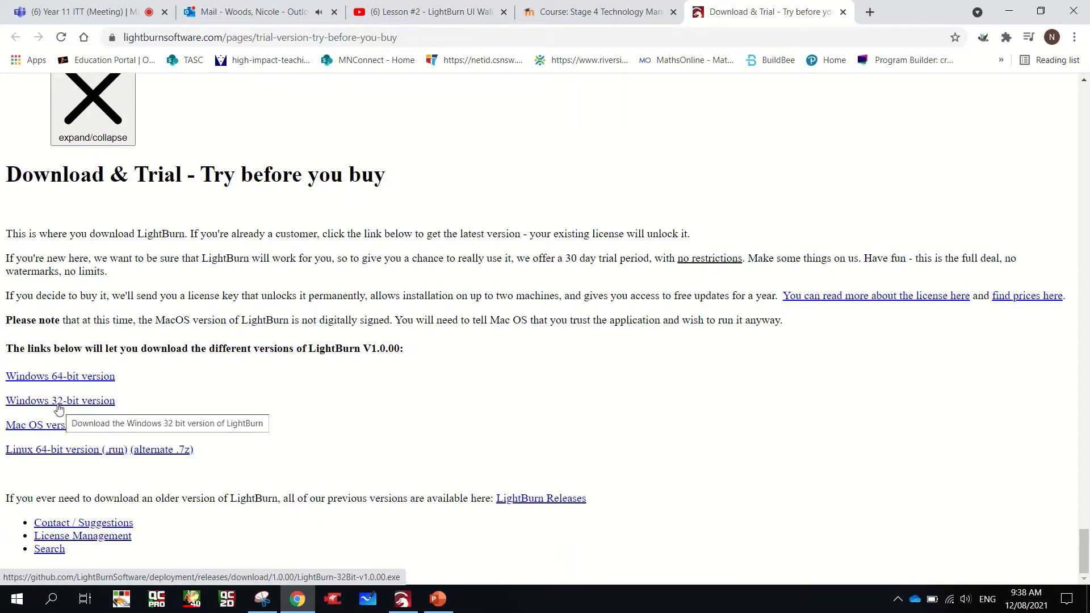
click(53, 600)
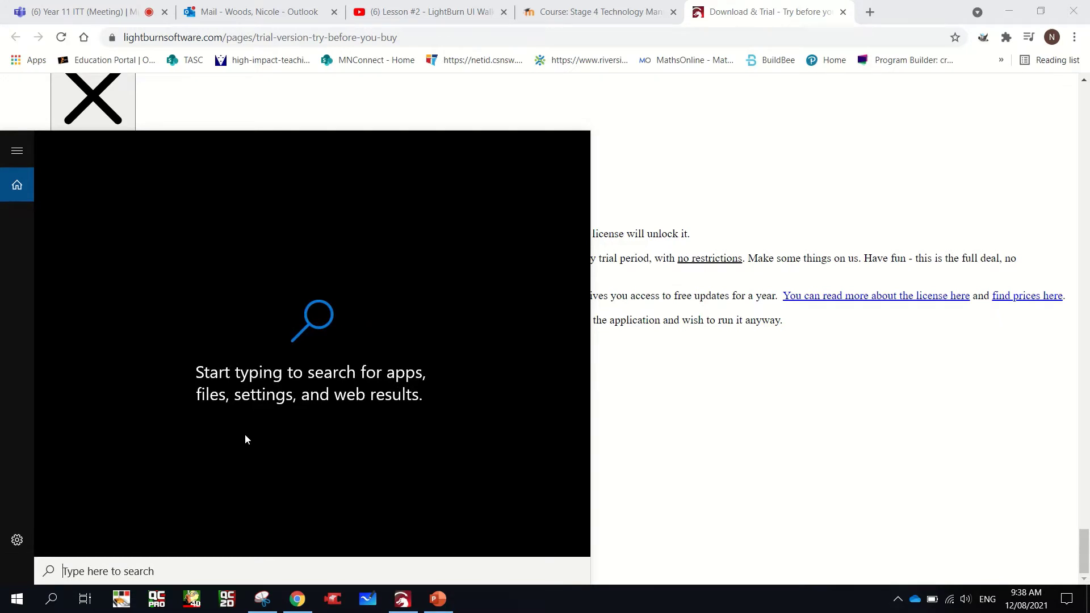
Check System type on the About your PC page, showing a 64-bit OS, then return to Chrome
text(about)
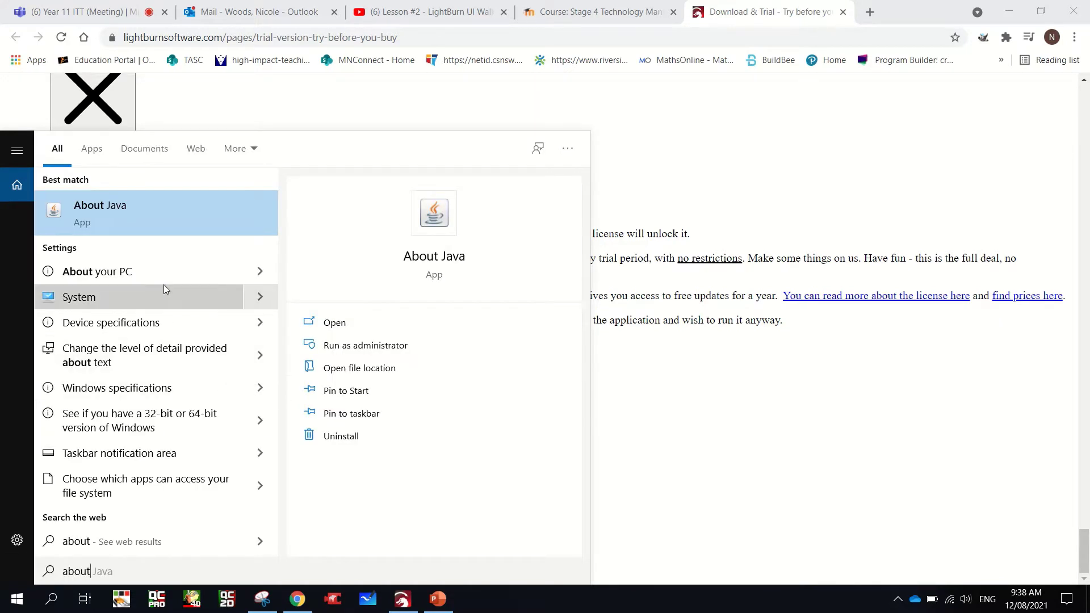
click(137, 275)
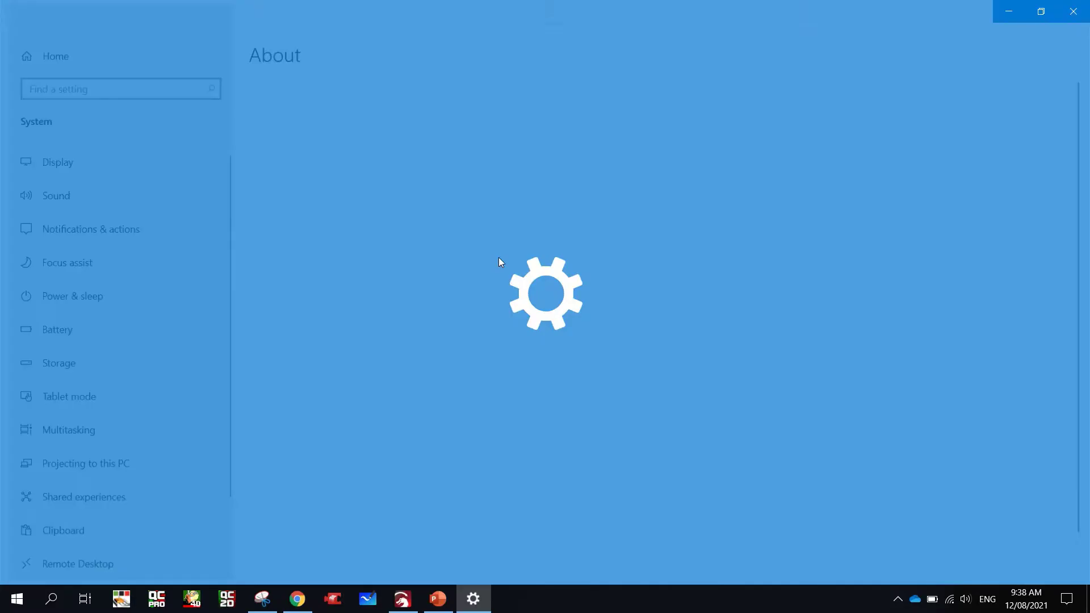
scroll(363, 368, down, 1)
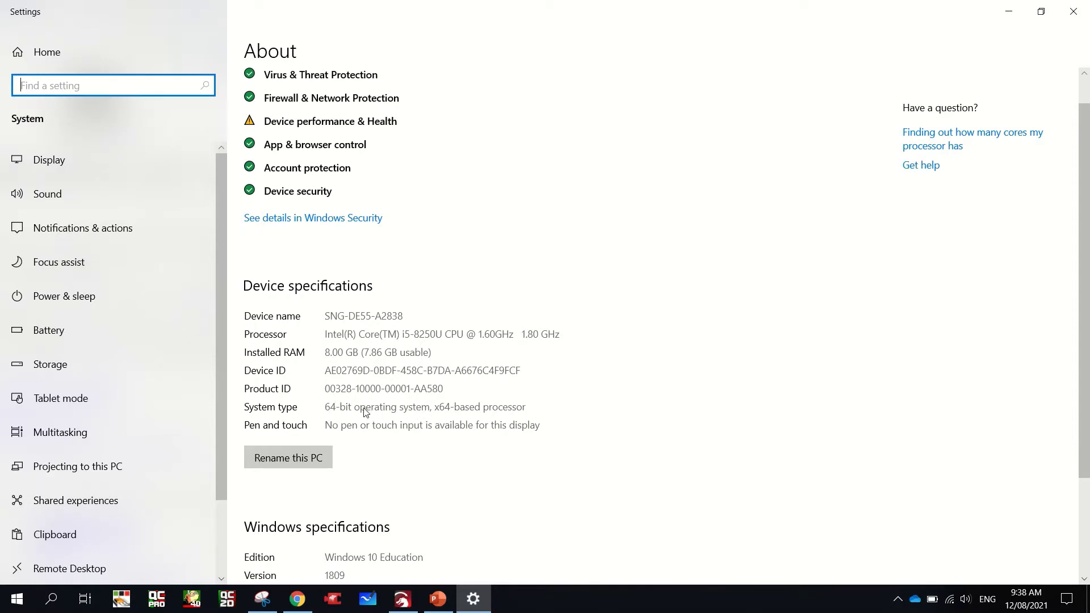
click(1008, 12)
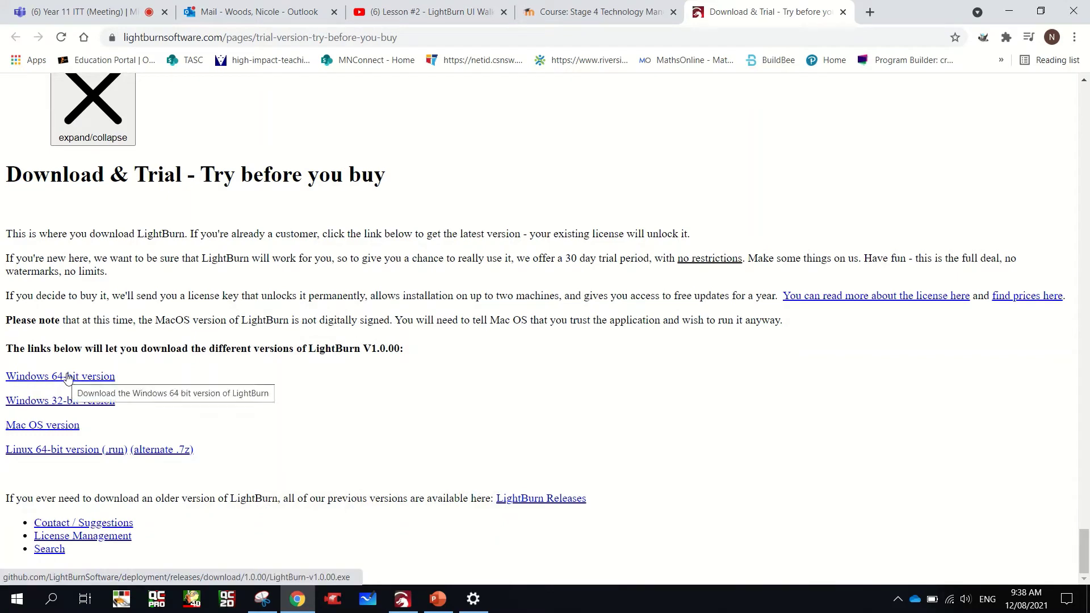
Close the download tab and open LightBurn's Help > License Management page
click(844, 12)
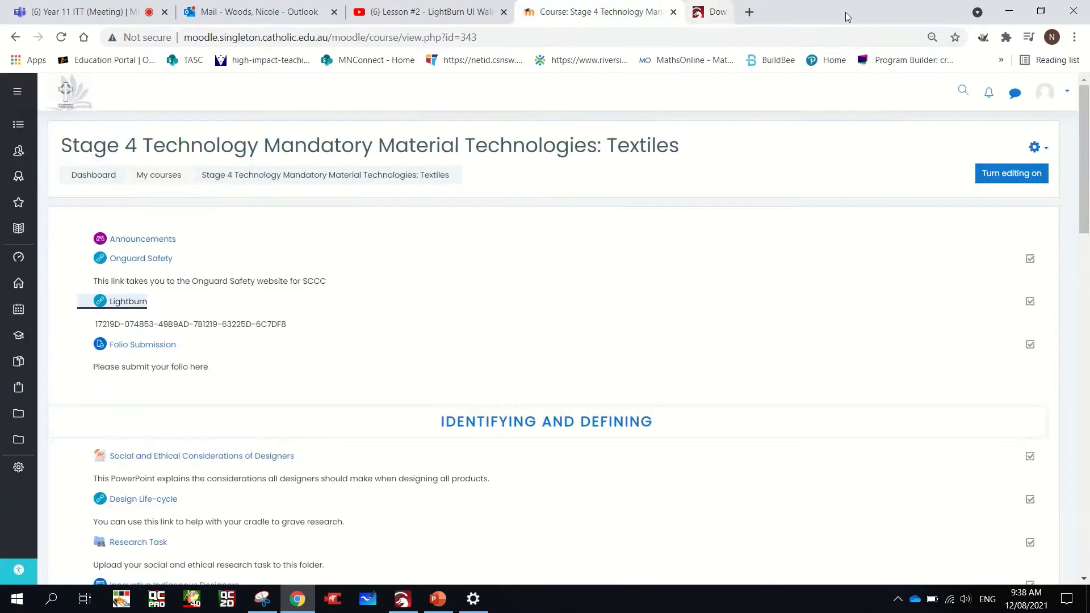
click(402, 599)
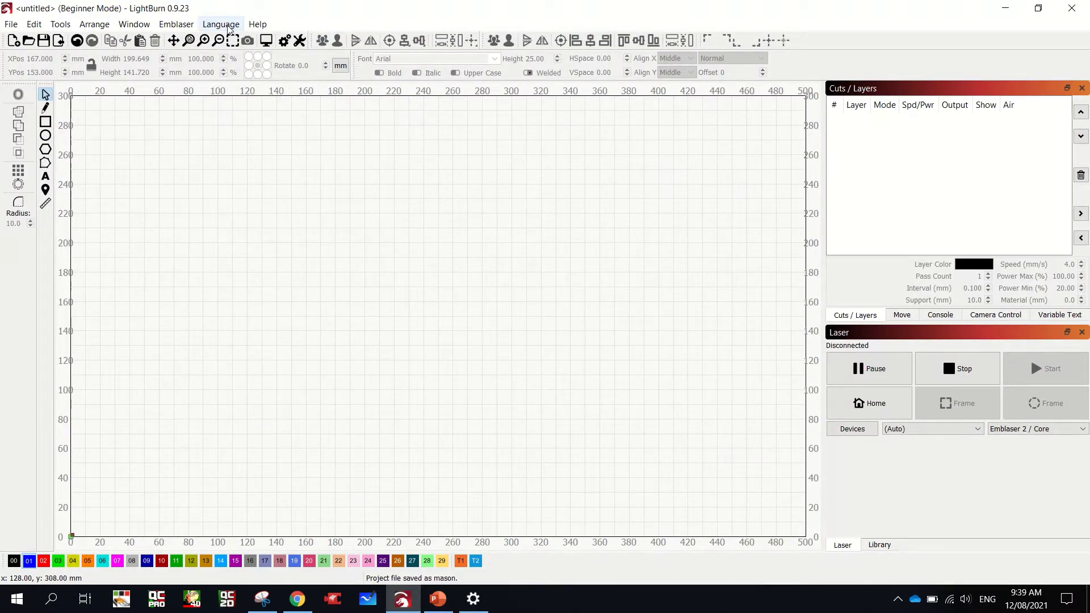
click(257, 23)
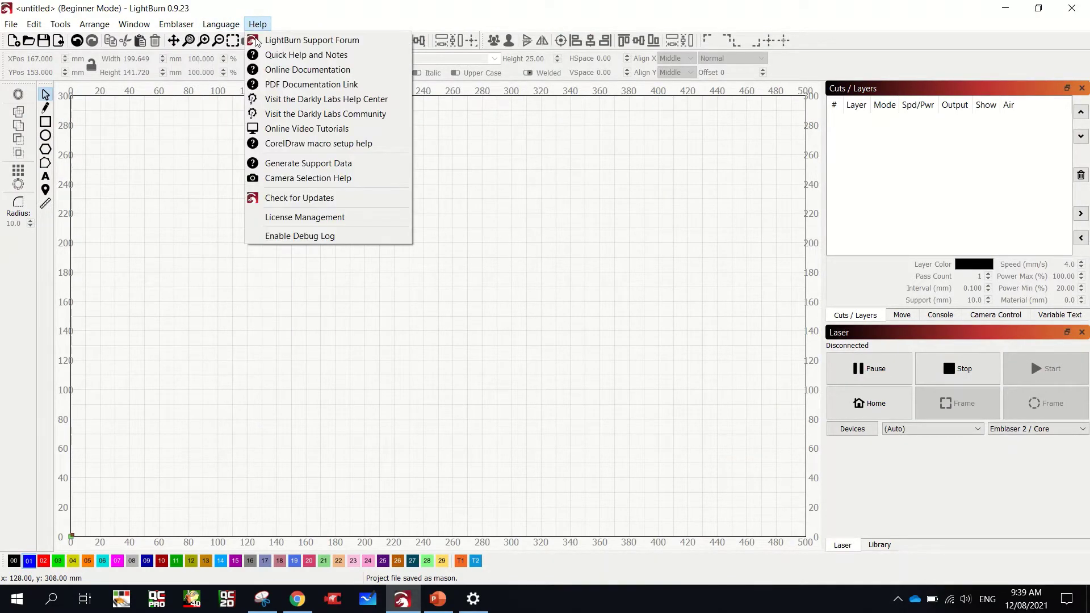
click(293, 218)
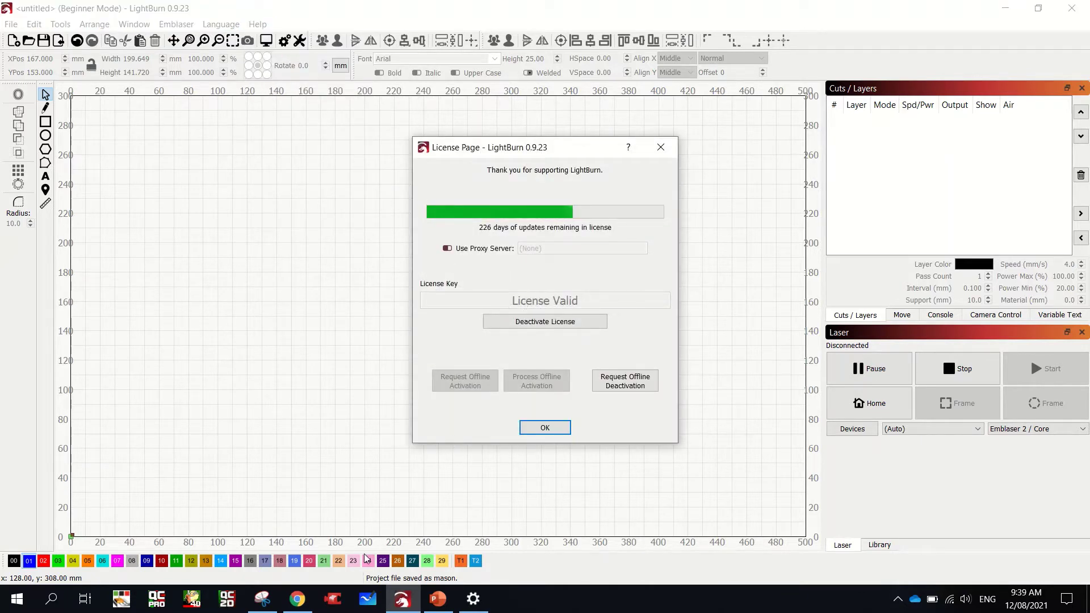
Compare the licence key with the one on Moodle, confirm 226 days of updates, and close the dialog
click(297, 599)
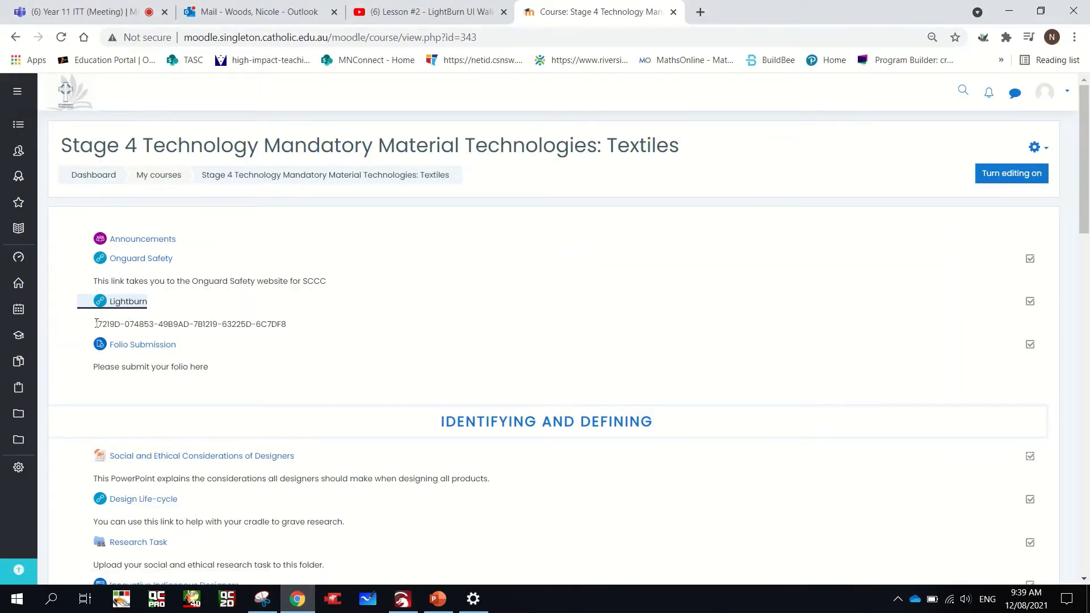
drag(93, 325, 291, 327)
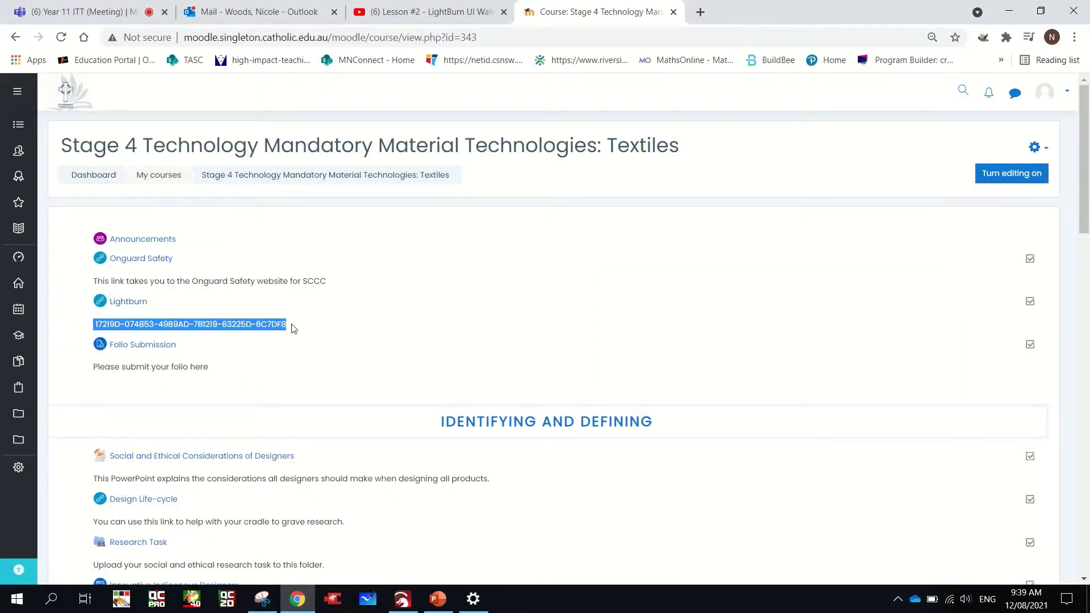
click(403, 598)
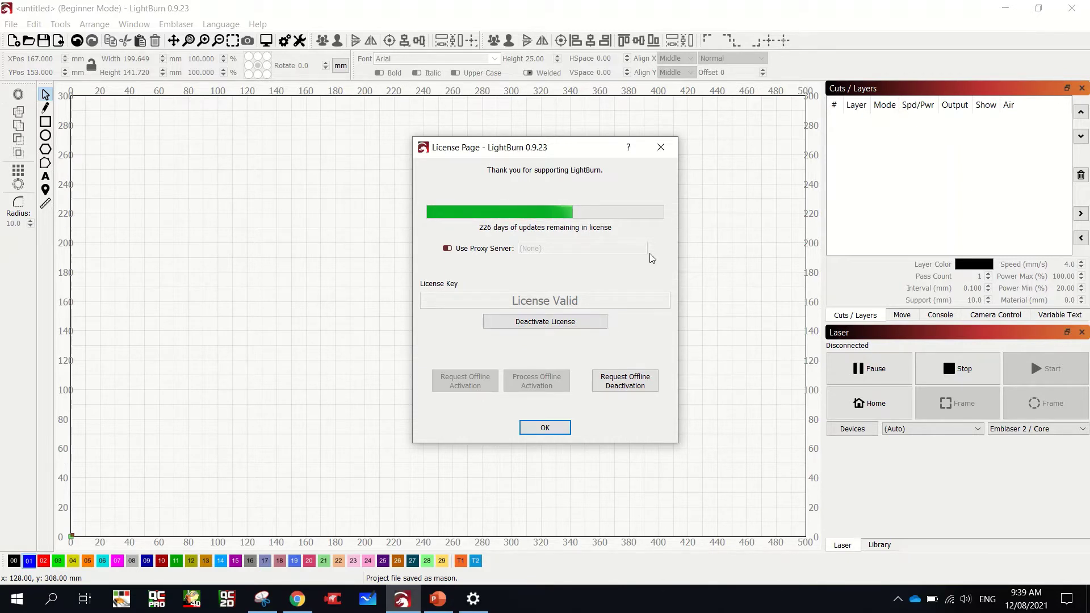
click(668, 154)
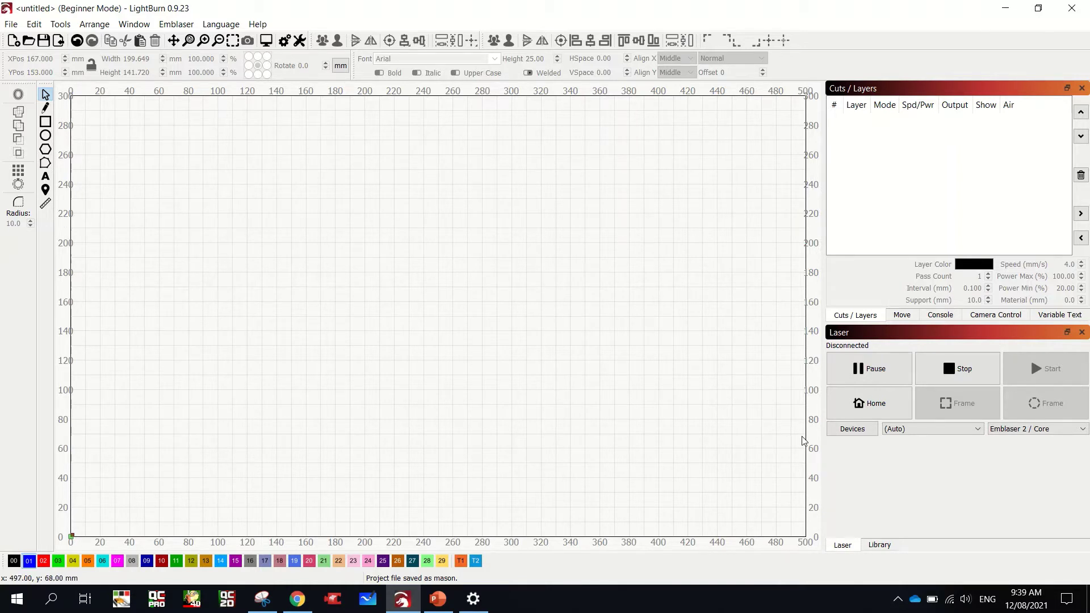
click(852, 430)
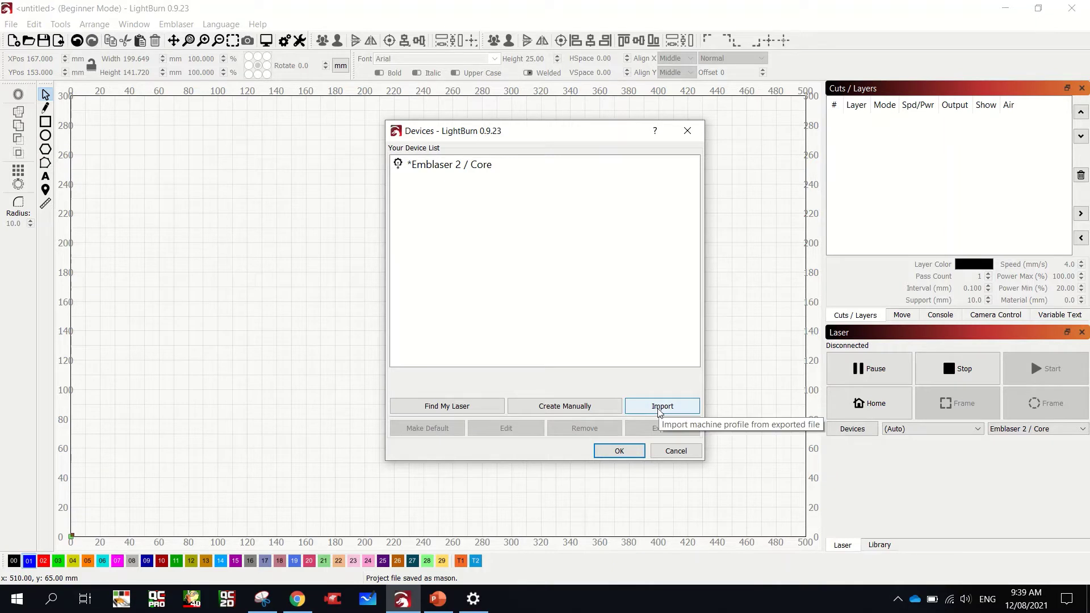
click(593, 408)
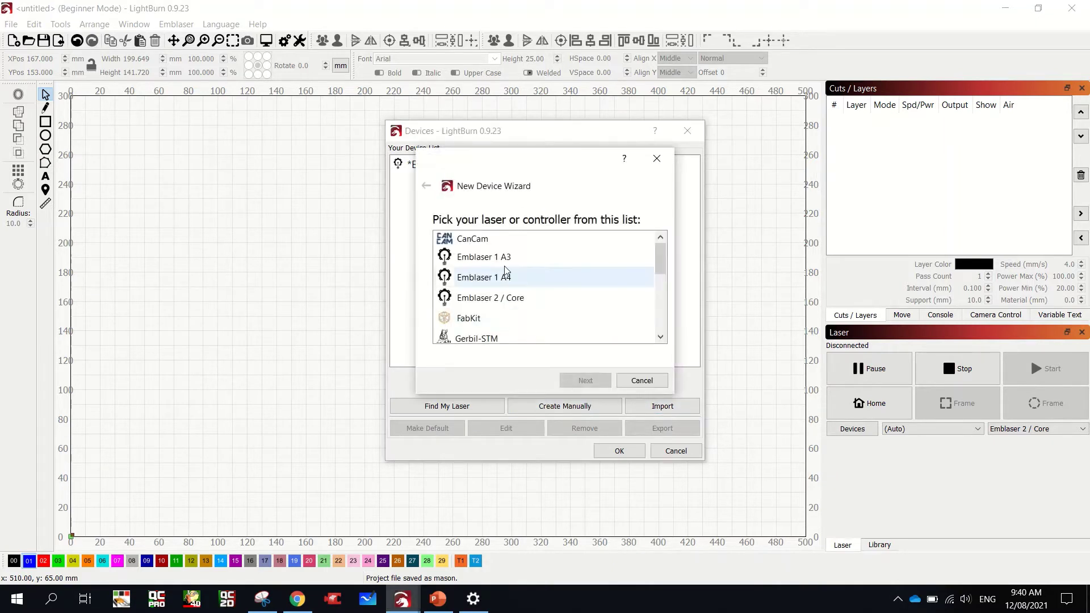
click(502, 301)
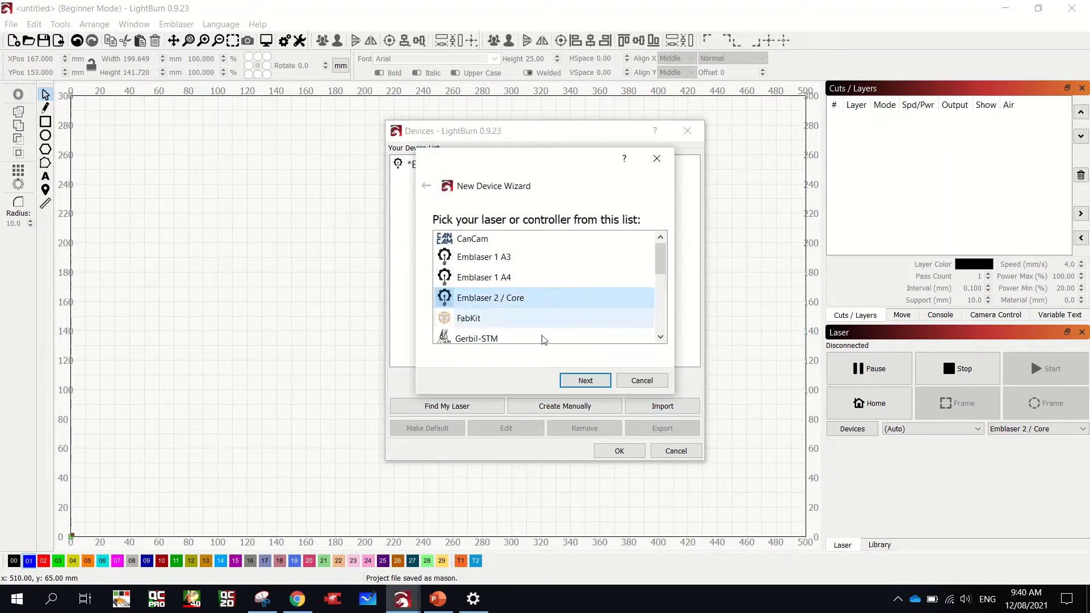
click(585, 383)
click(504, 274)
click(585, 381)
click(584, 383)
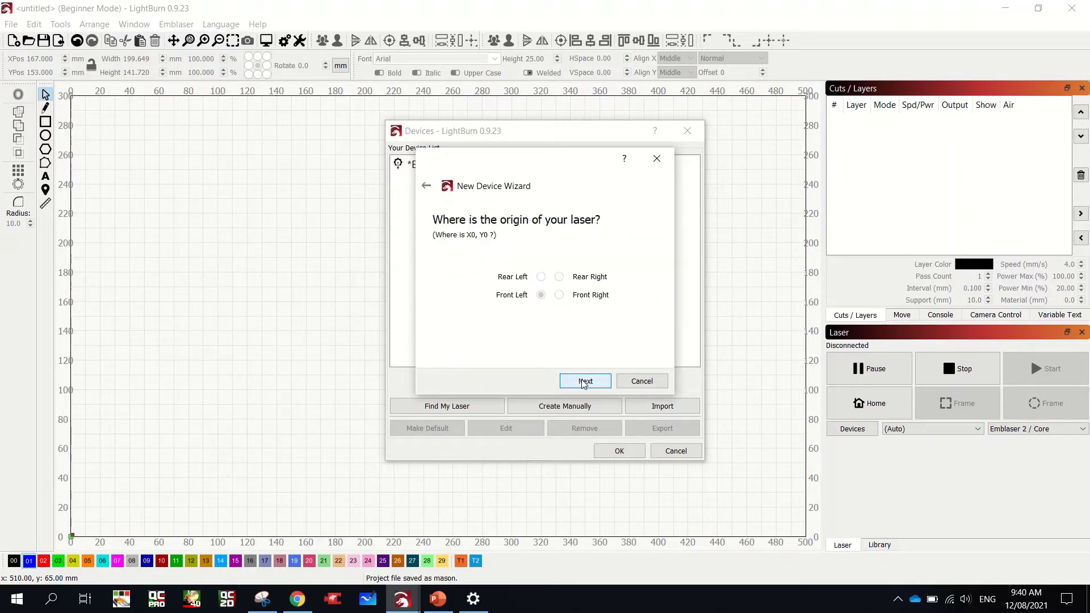
click(584, 383)
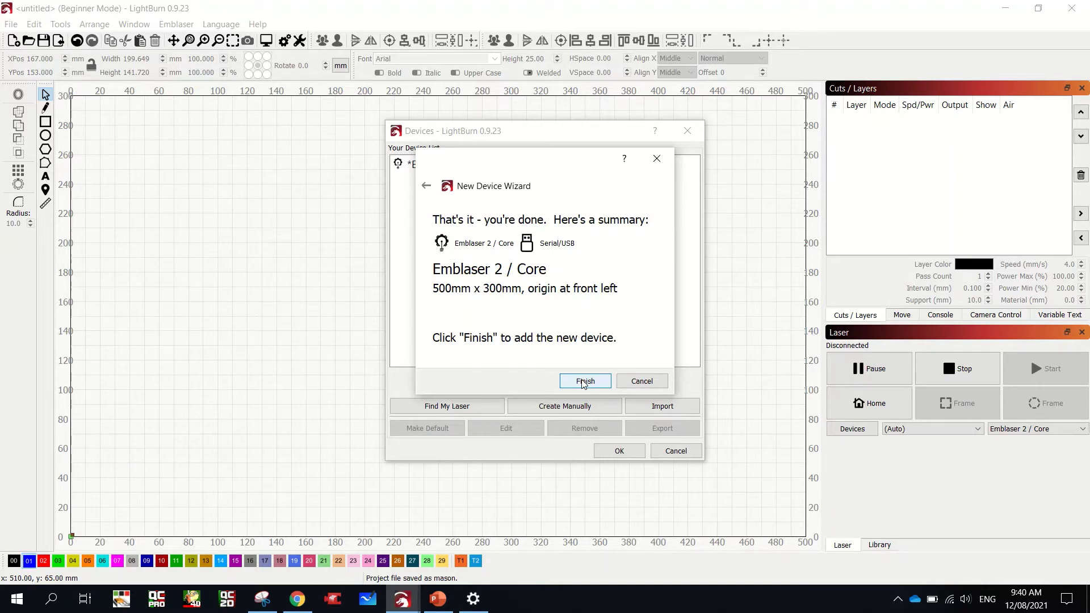
click(644, 381)
click(688, 132)
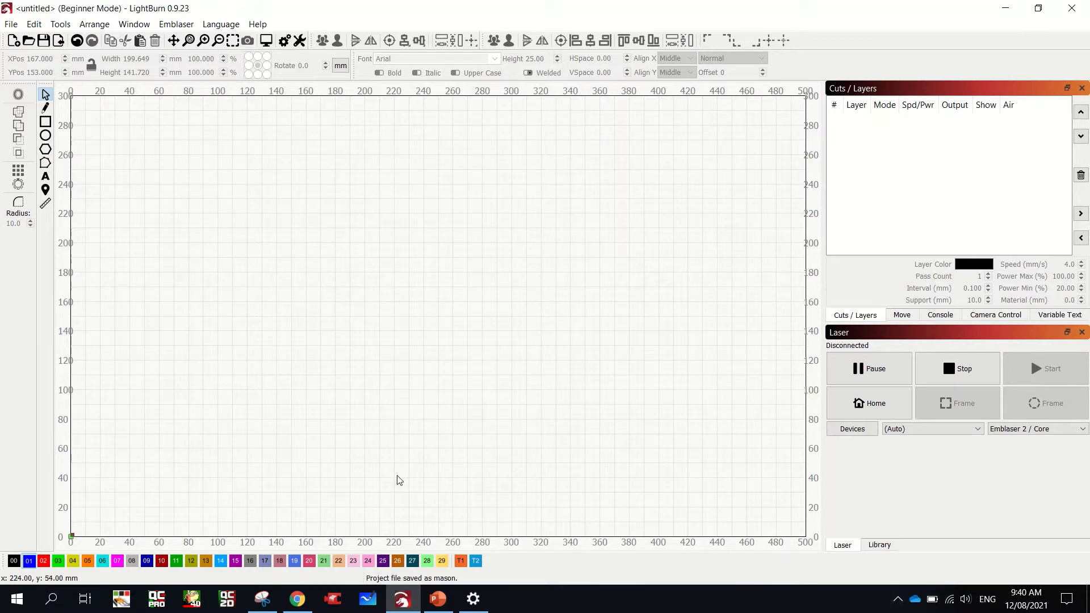
Search Google Images for 'beanie tag' in a new tab and scroll through the results
click(304, 607)
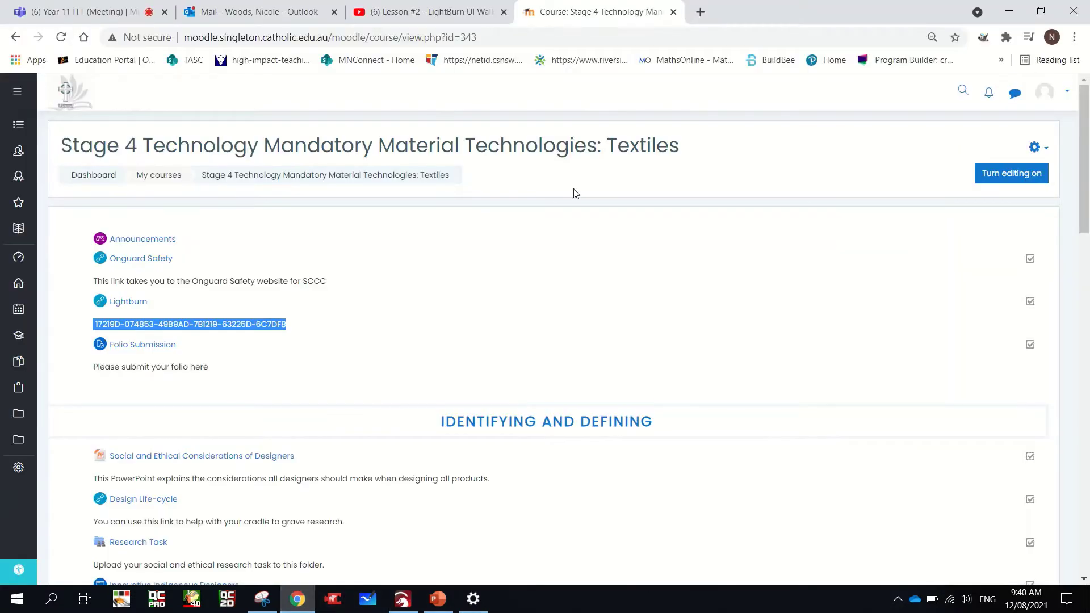
click(700, 12)
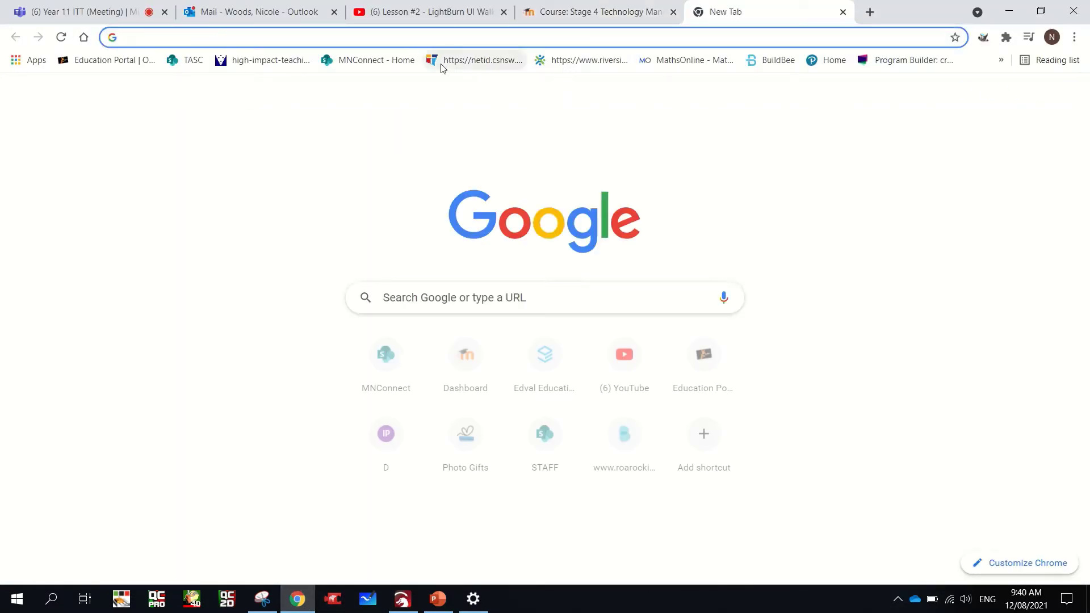
text(bea)
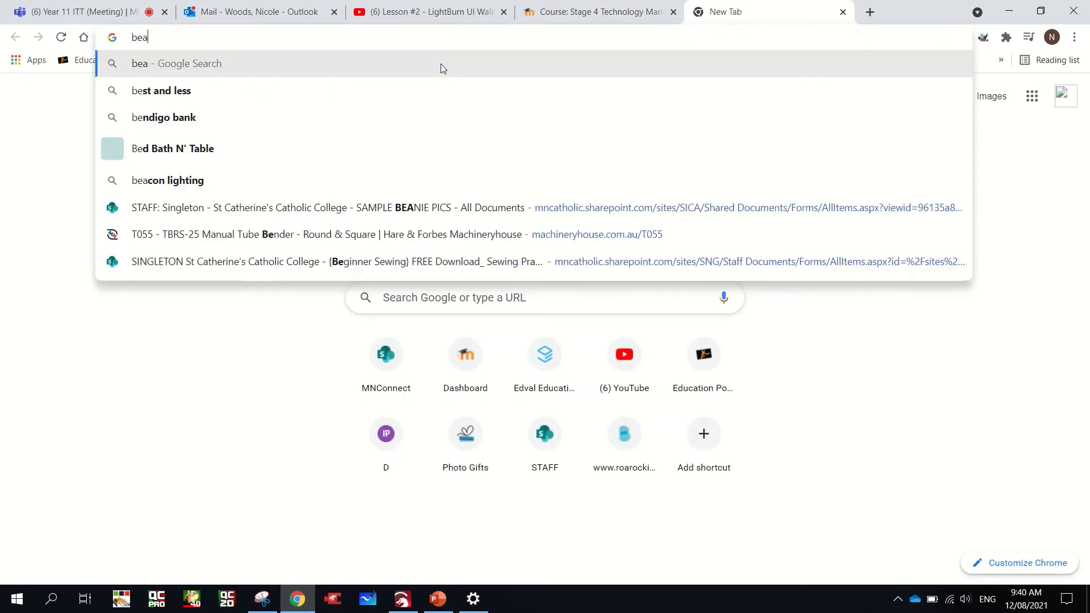
text(nie tag)
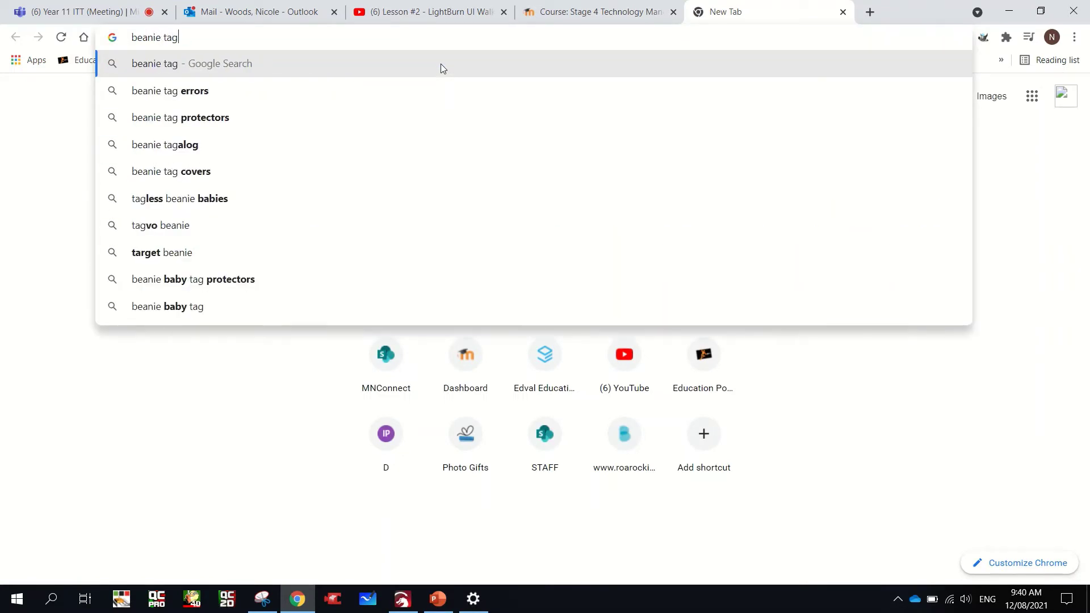
key(Return)
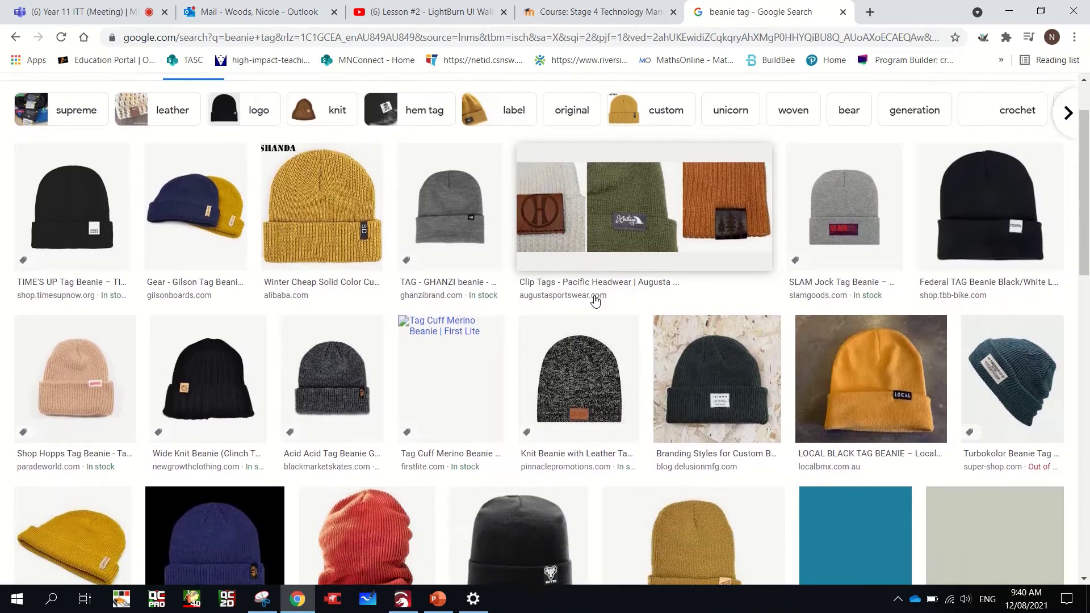
scroll(595, 301, down, 1)
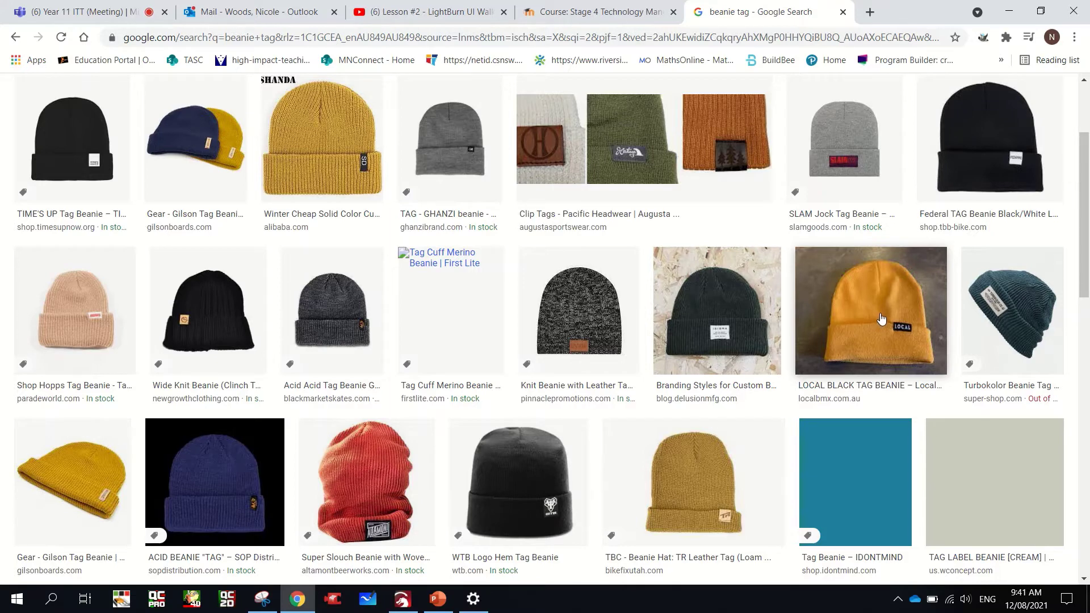
Draw a rectangle on layer C01 and set it to 40 mm wide by 30 mm high
click(413, 600)
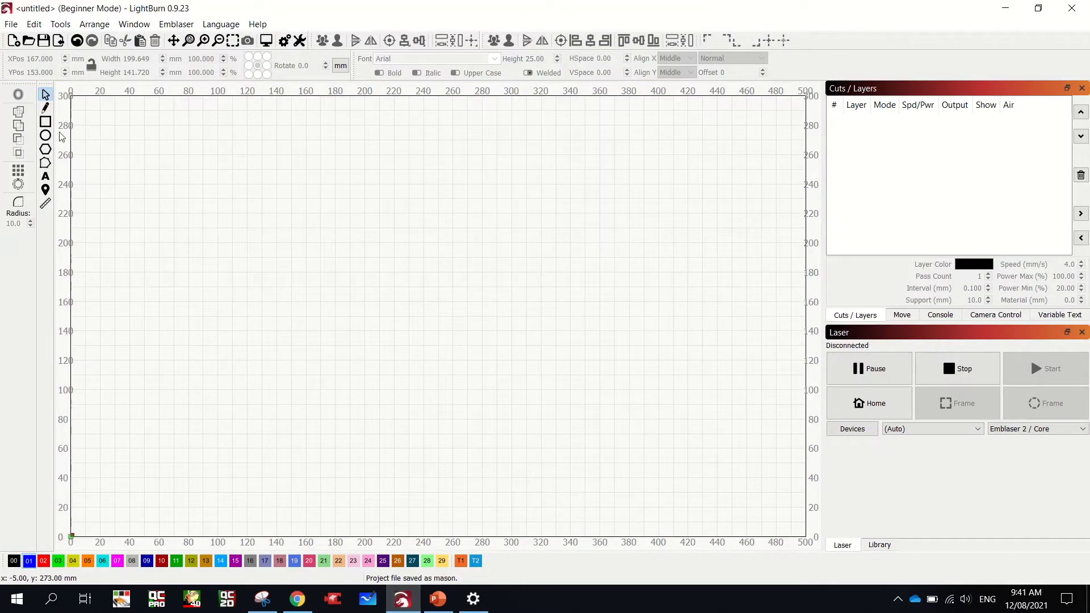
click(46, 122)
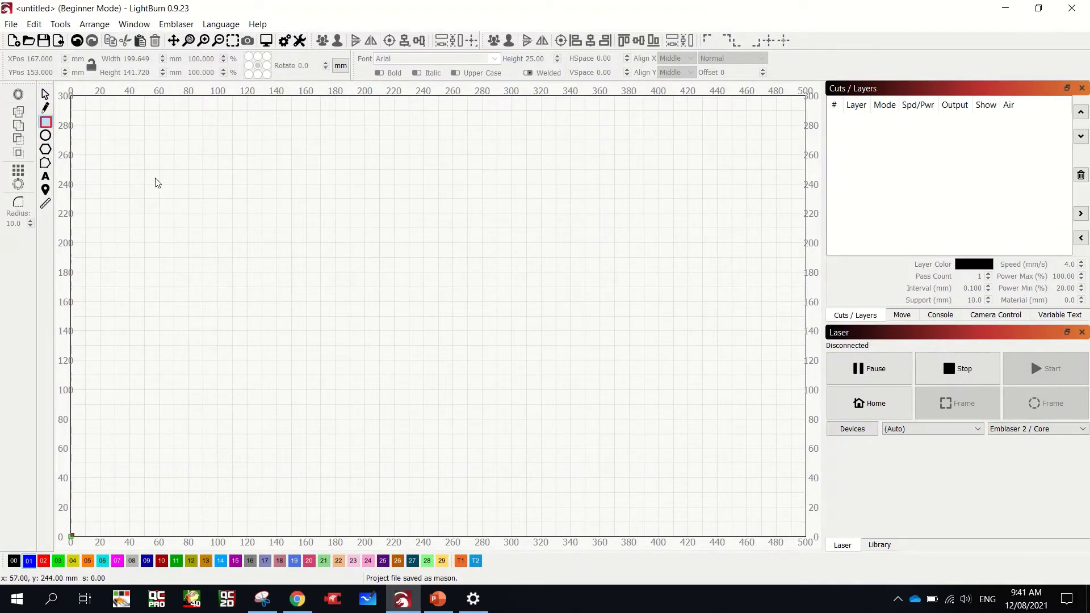
drag(155, 178, 273, 238)
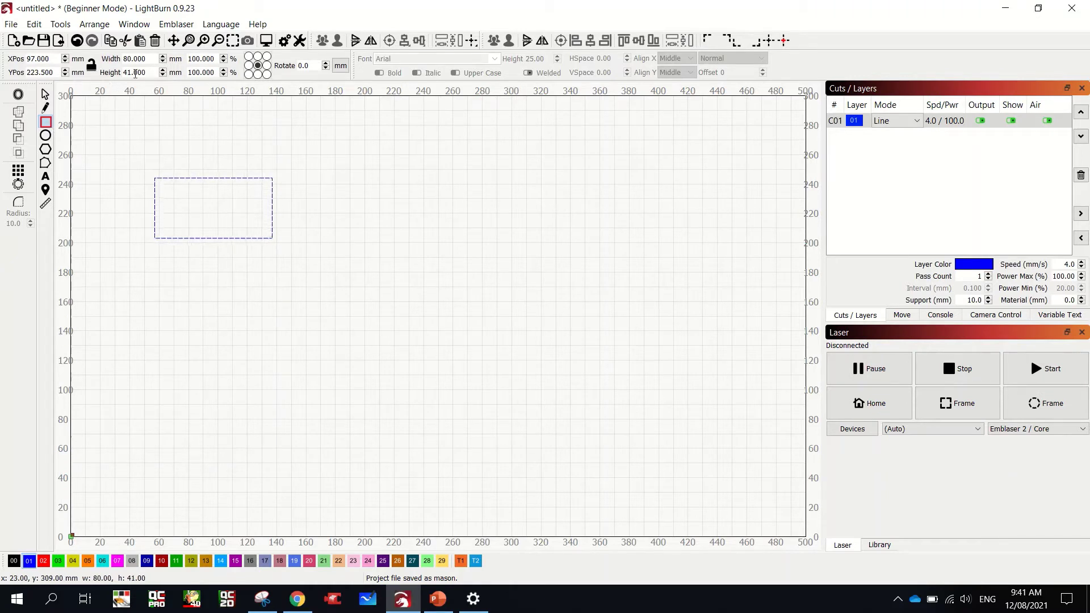
click(91, 66)
key(Tab)
text(40)
key(Tab)
text(30)
key(Return)
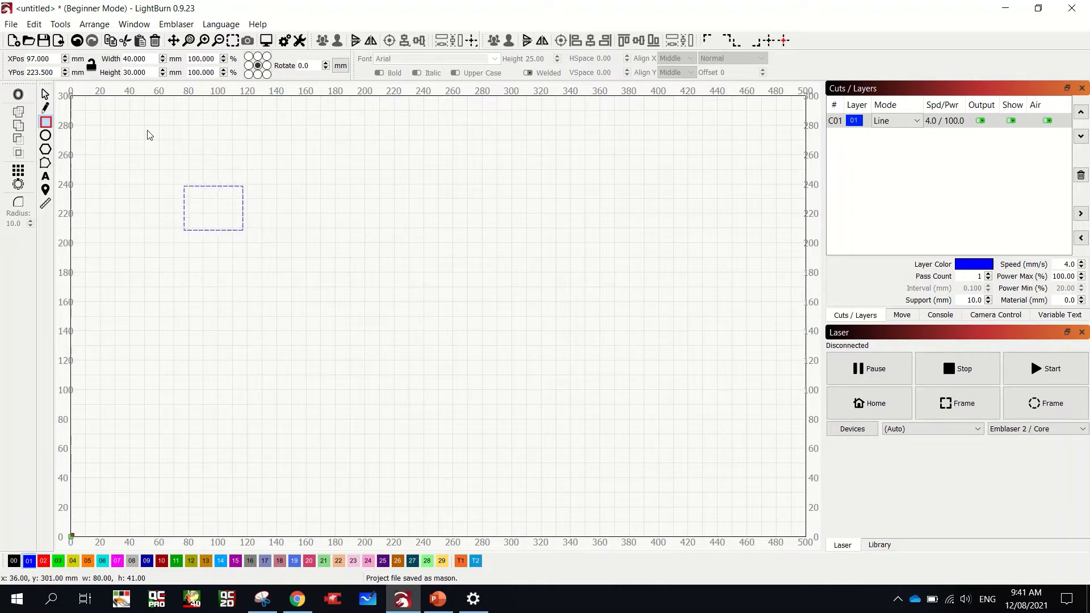
click(45, 94)
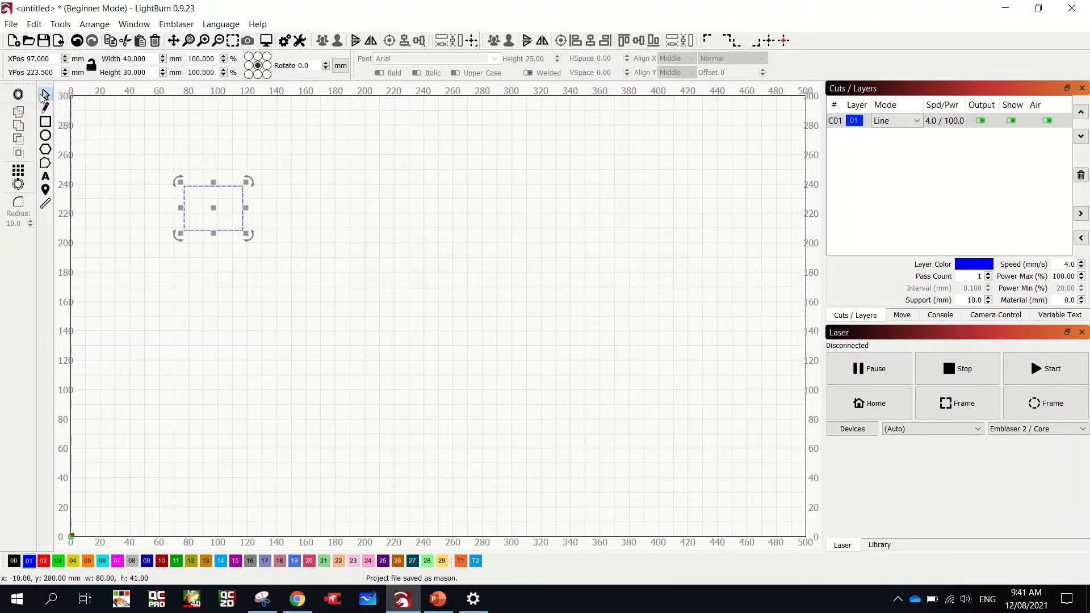
click(150, 177)
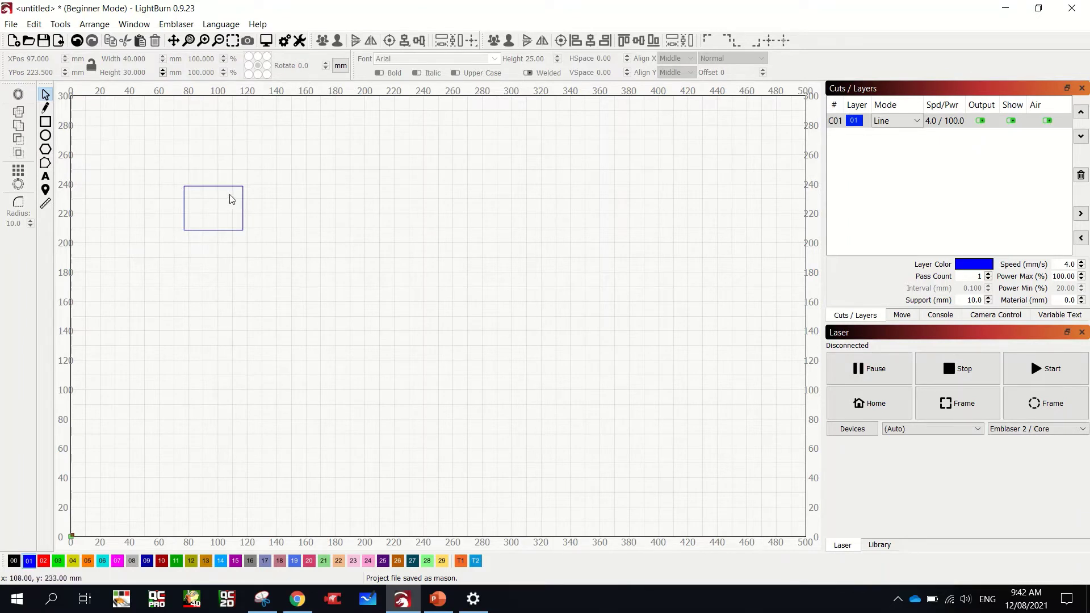
Draw a second rectangle right of the first and size it to 40 × 10 mm
click(49, 125)
drag(286, 188, 420, 217)
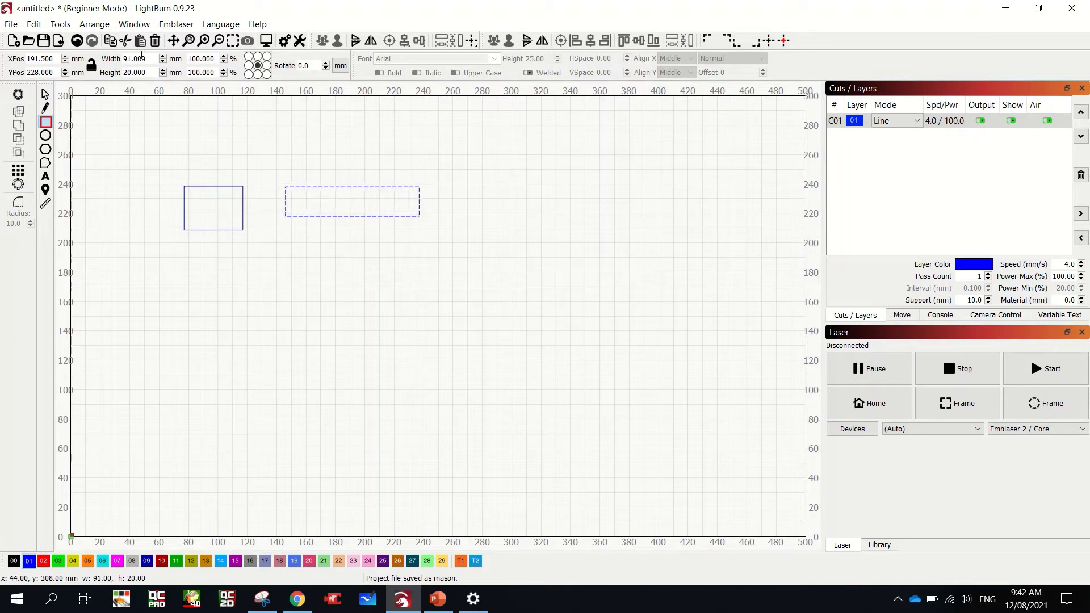
click(91, 67)
double_click(147, 59)
text(40)
key(Tab)
text(10)
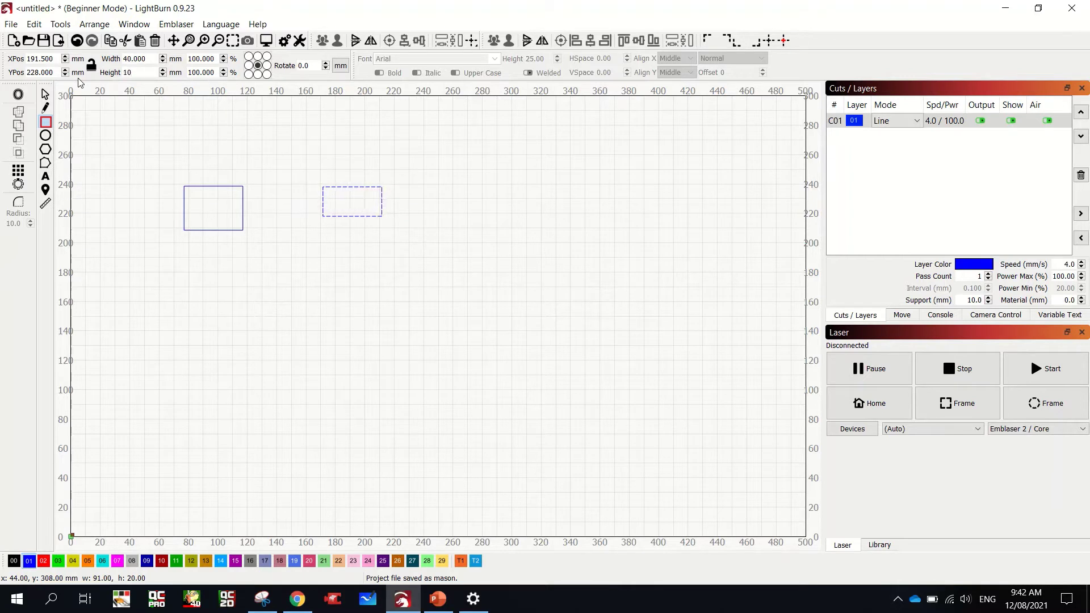
key(Return)
click(353, 261)
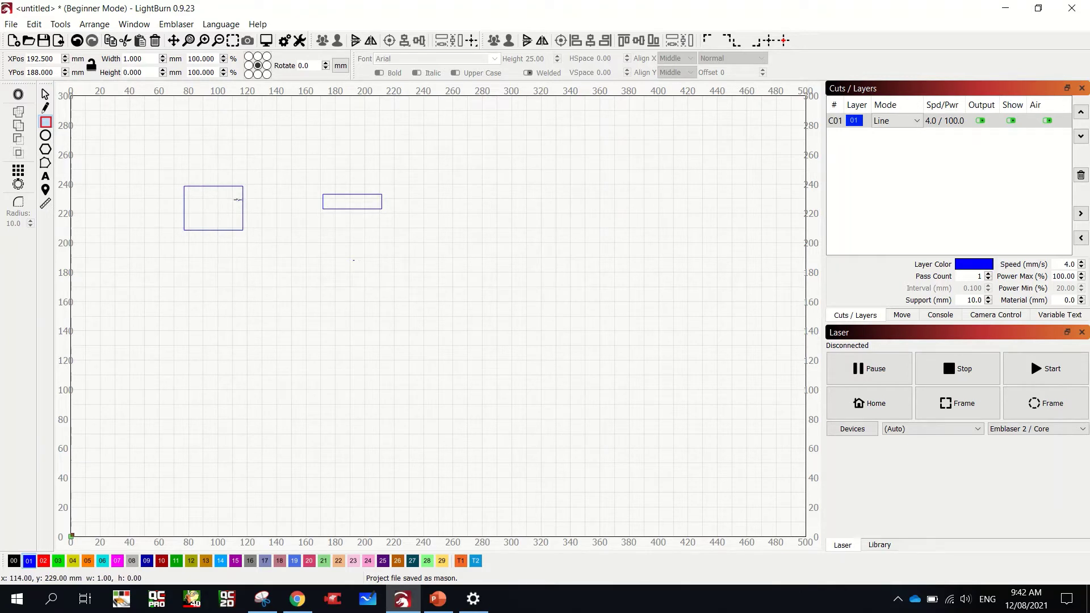
Draw a 4 × 4 mm circle in the top-left corner of the 40 × 30 mm rectangle
scroll(189, 185, up, 4)
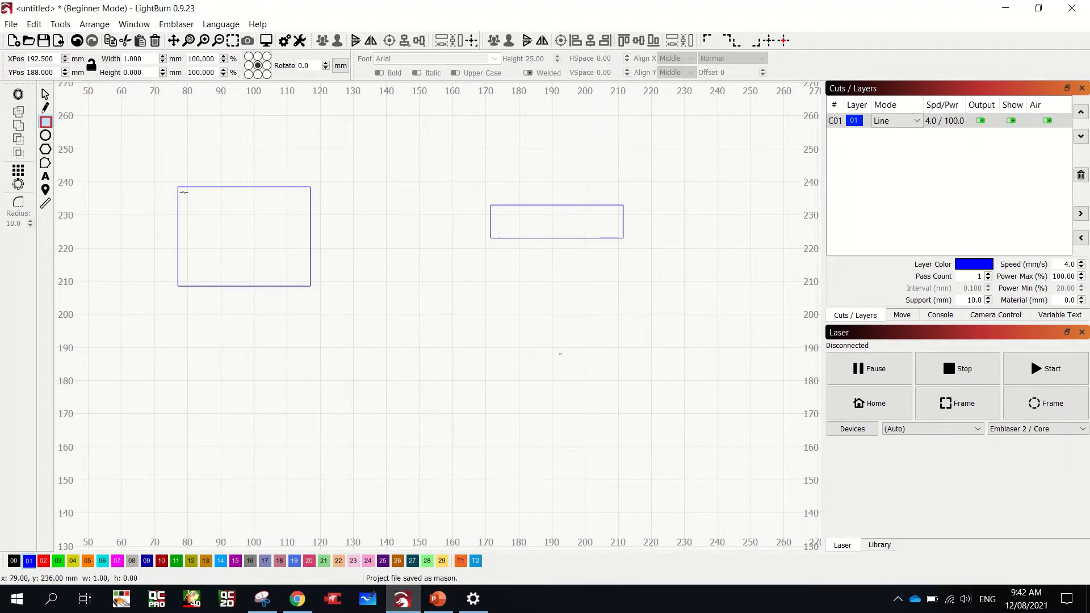
click(48, 136)
drag(182, 192, 193, 202)
click(43, 90)
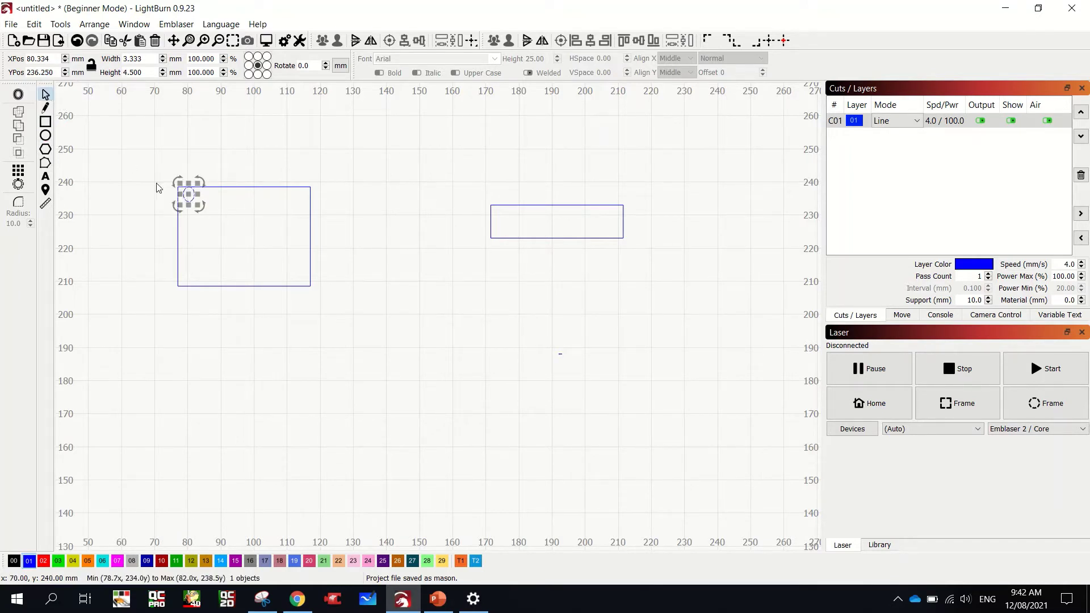
drag(188, 194, 192, 199)
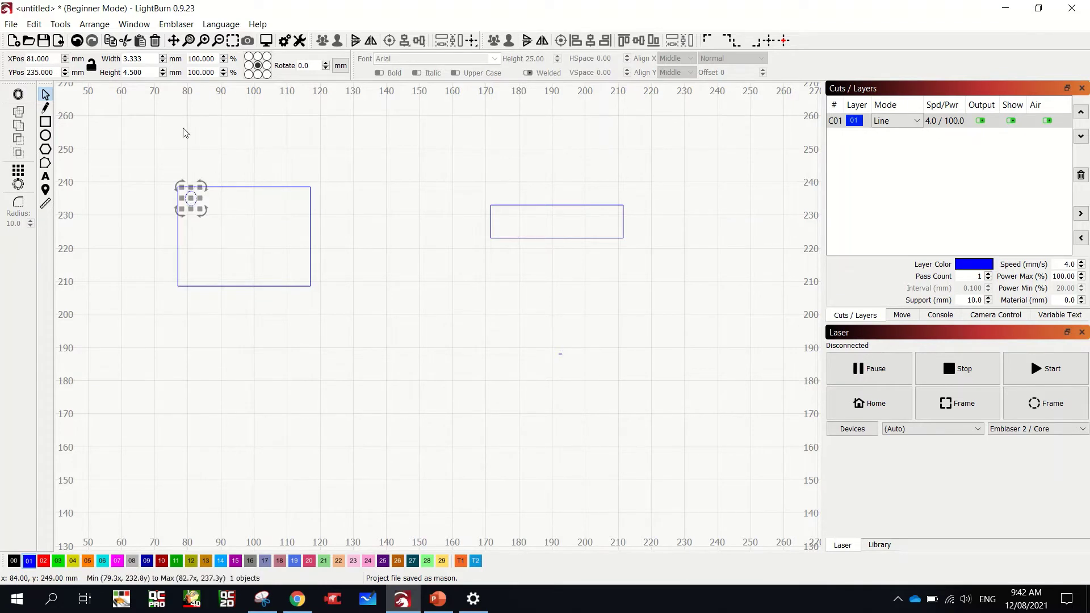
click(109, 60)
text(4)
key(Return)
click(118, 72)
text(4)
key(Return)
drag(191, 202, 192, 199)
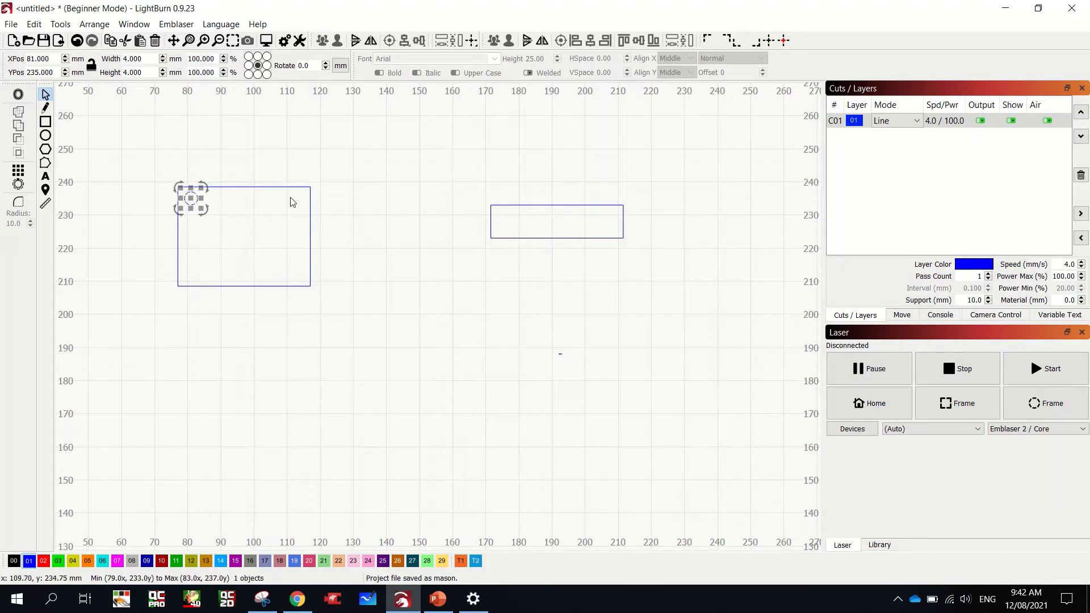
Paste copies of the circle into the other three corners and align them
key(ctrl+v)
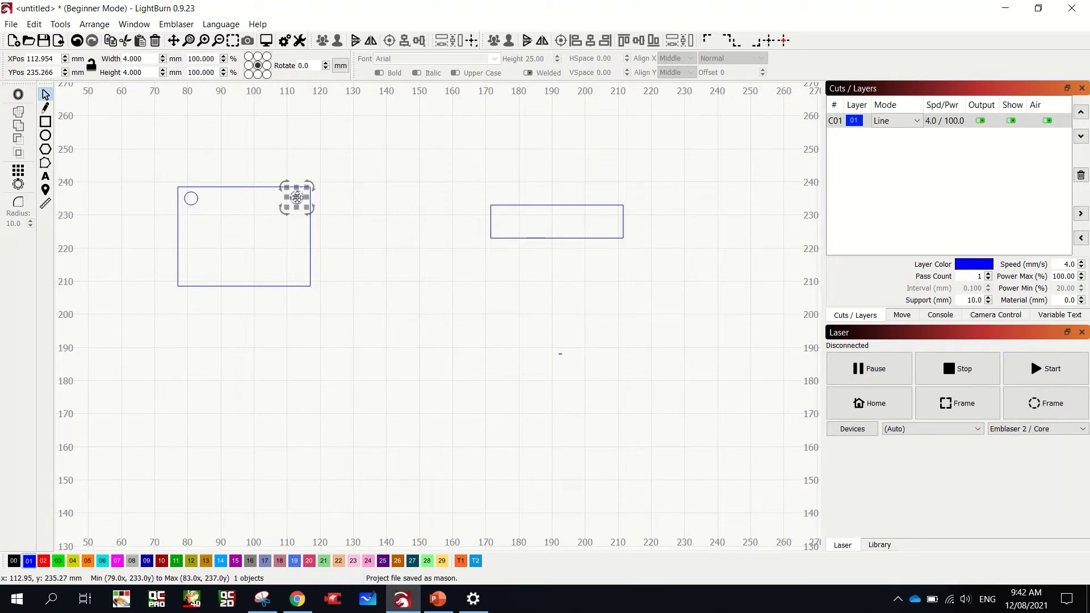
key(ctrl+v)
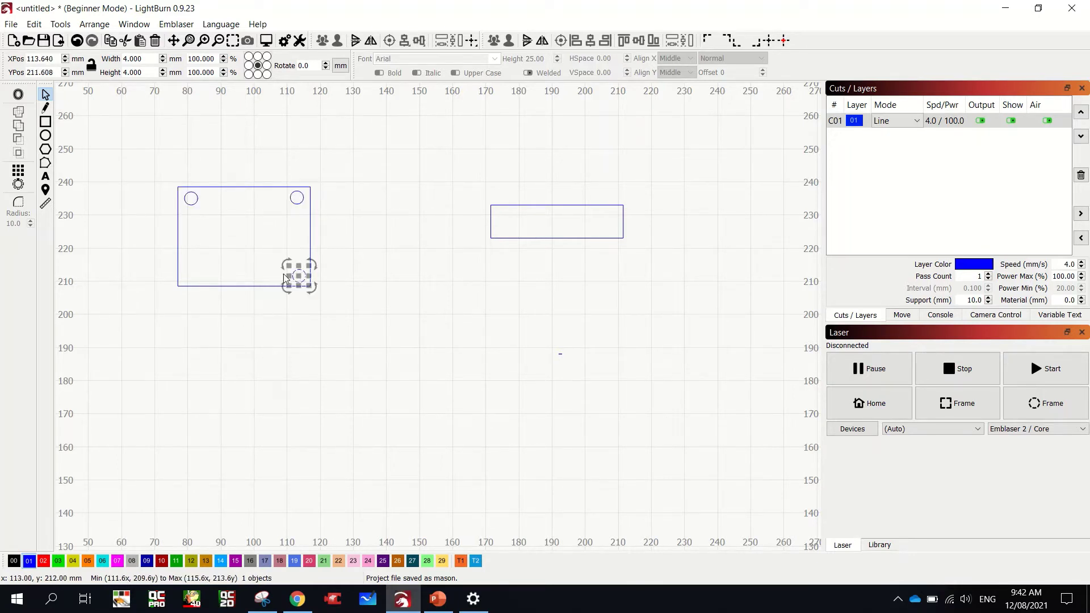
key(ctrl+v)
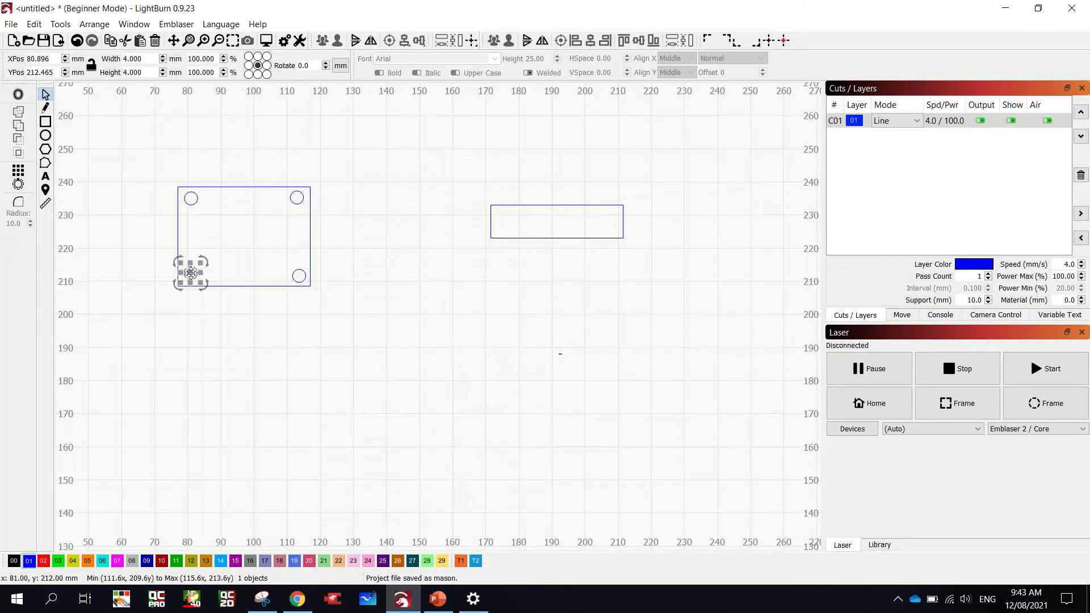
click(234, 318)
click(301, 277)
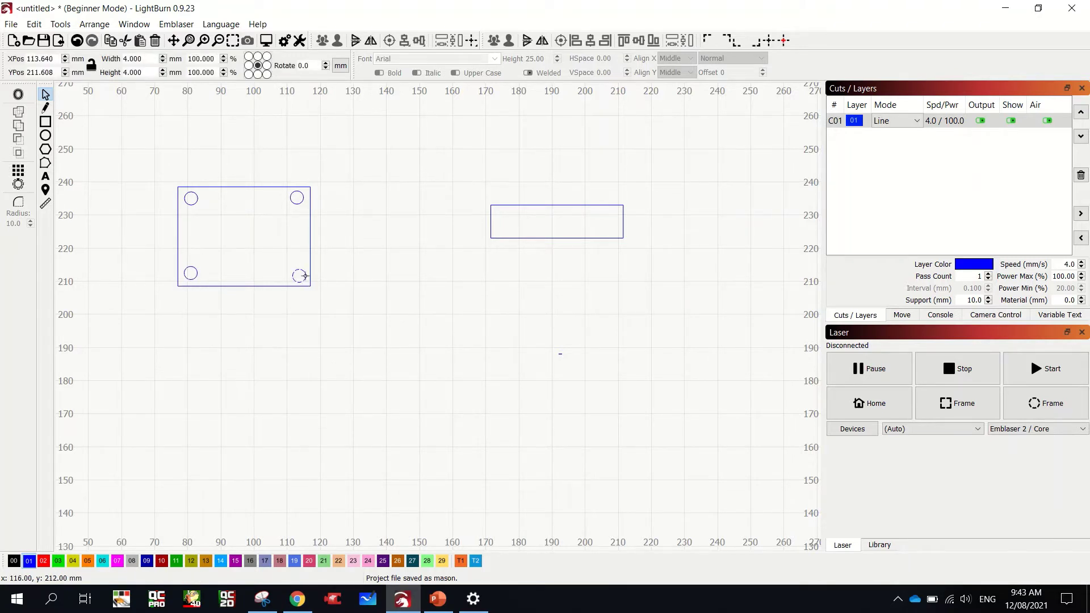
scroll(302, 276, up, 3)
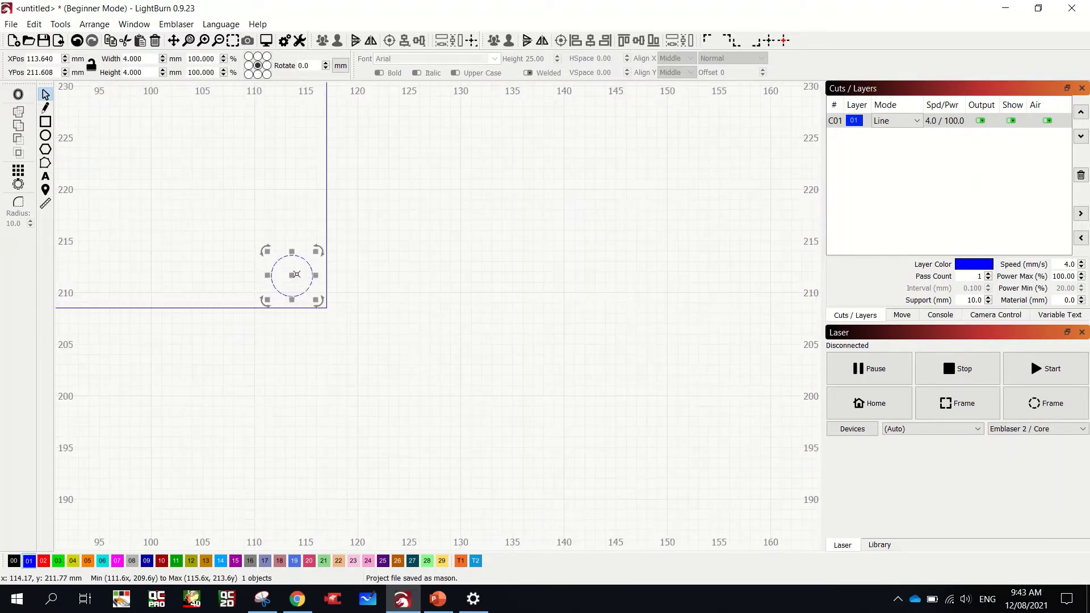
drag(296, 278, 290, 261)
scroll(370, 272, down, 3)
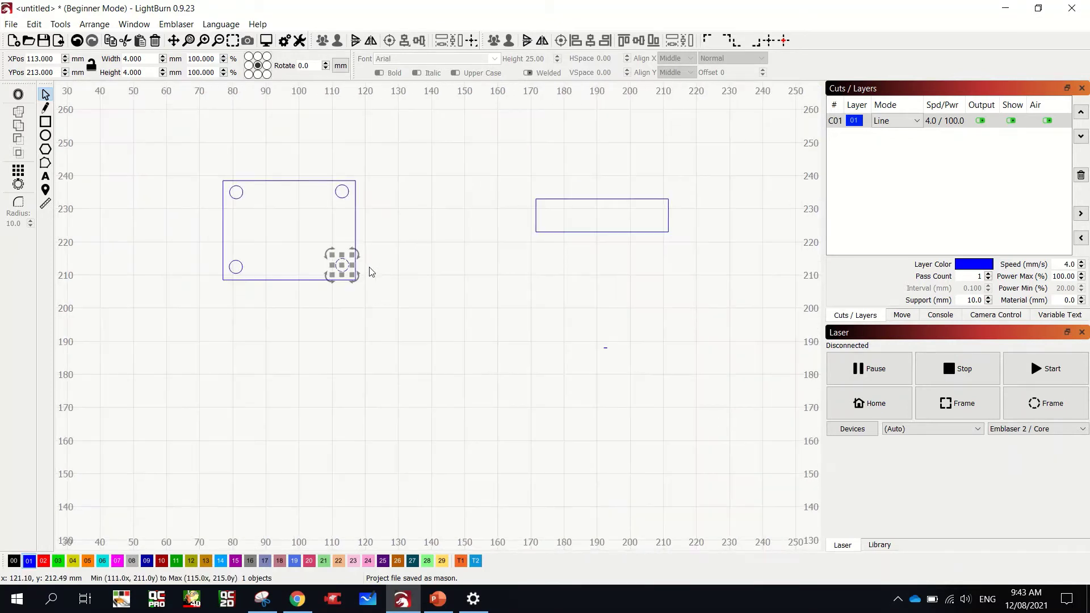
scroll(333, 179, up, 4)
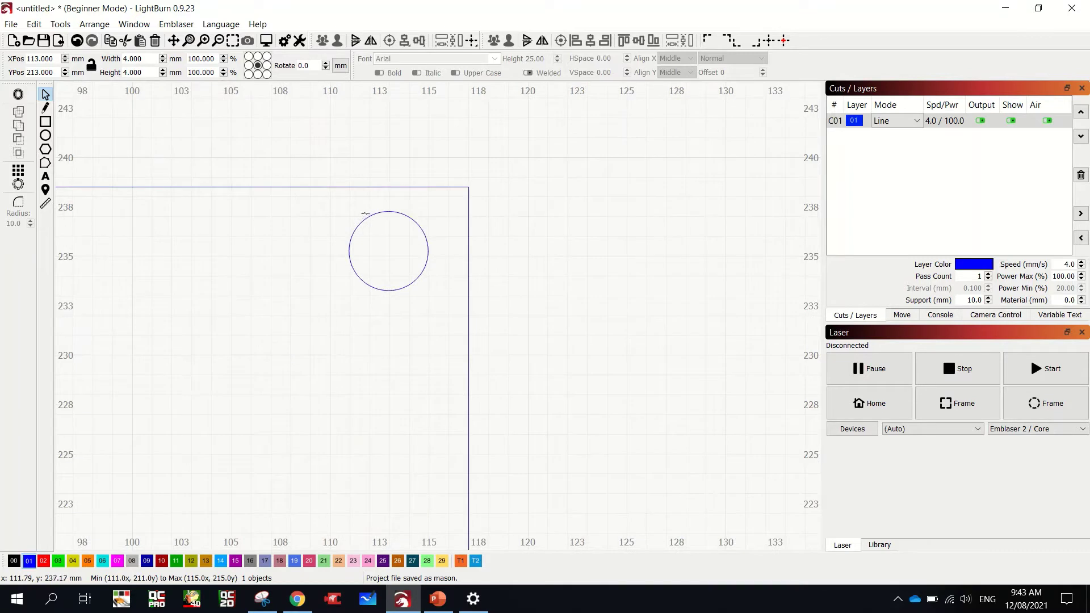
click(370, 216)
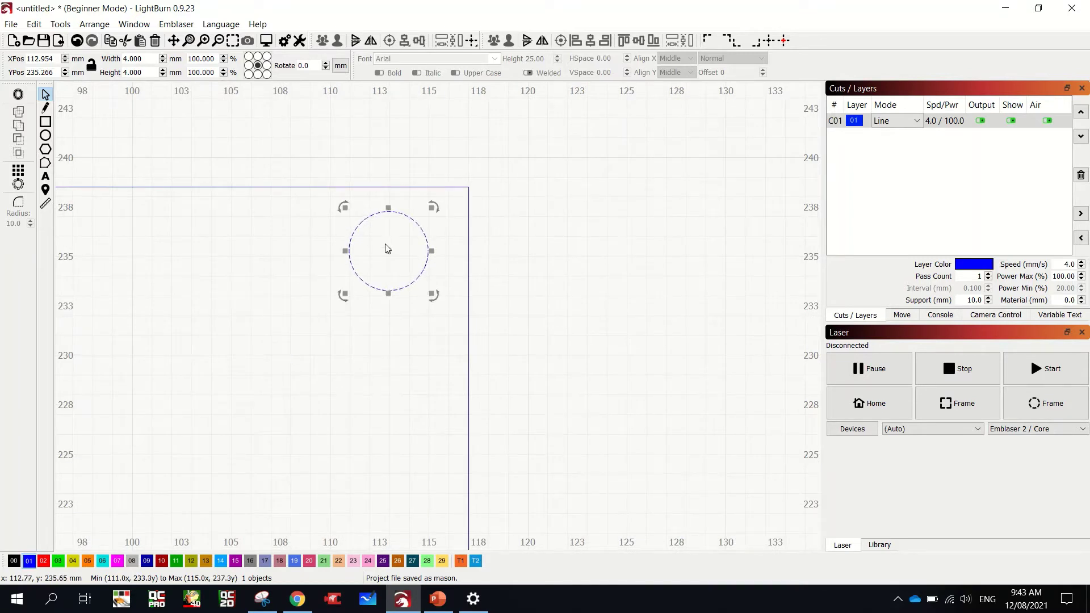
drag(388, 253, 393, 258)
scroll(393, 258, down, 5)
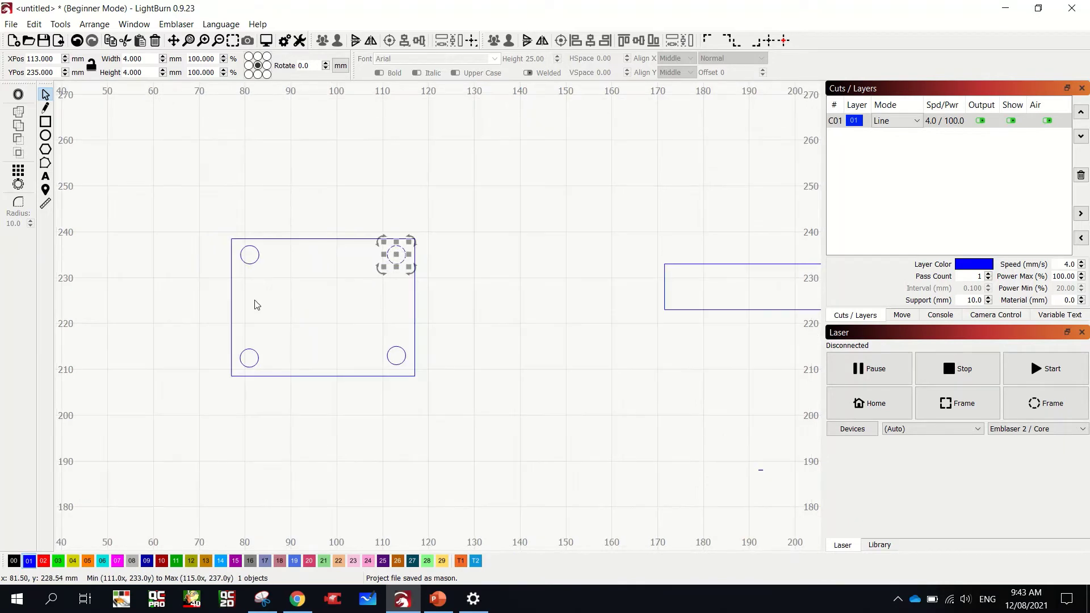
click(529, 318)
scroll(449, 294, down, 4)
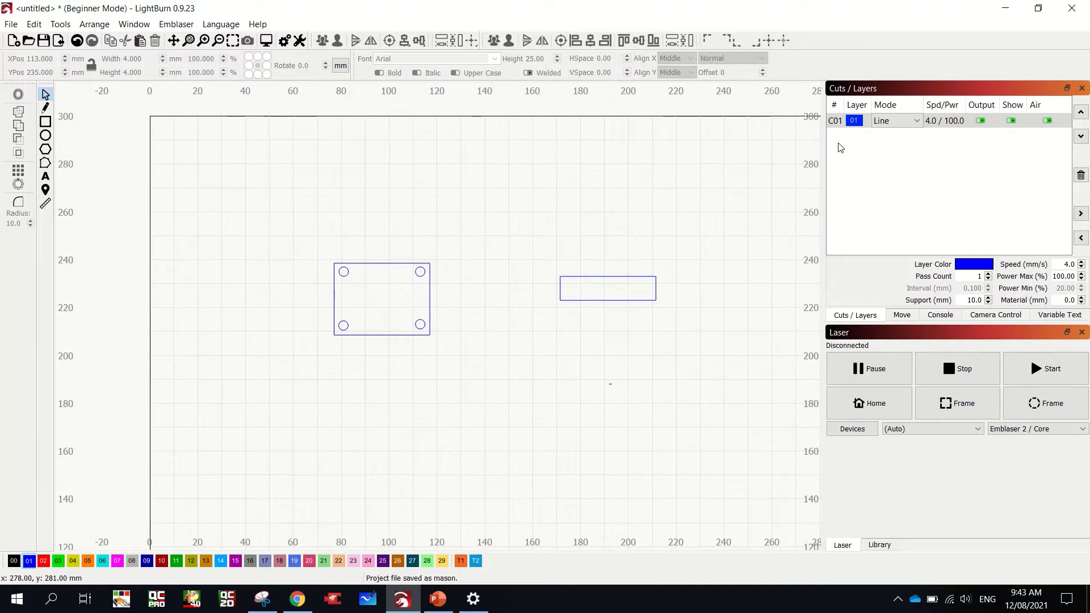
click(859, 123)
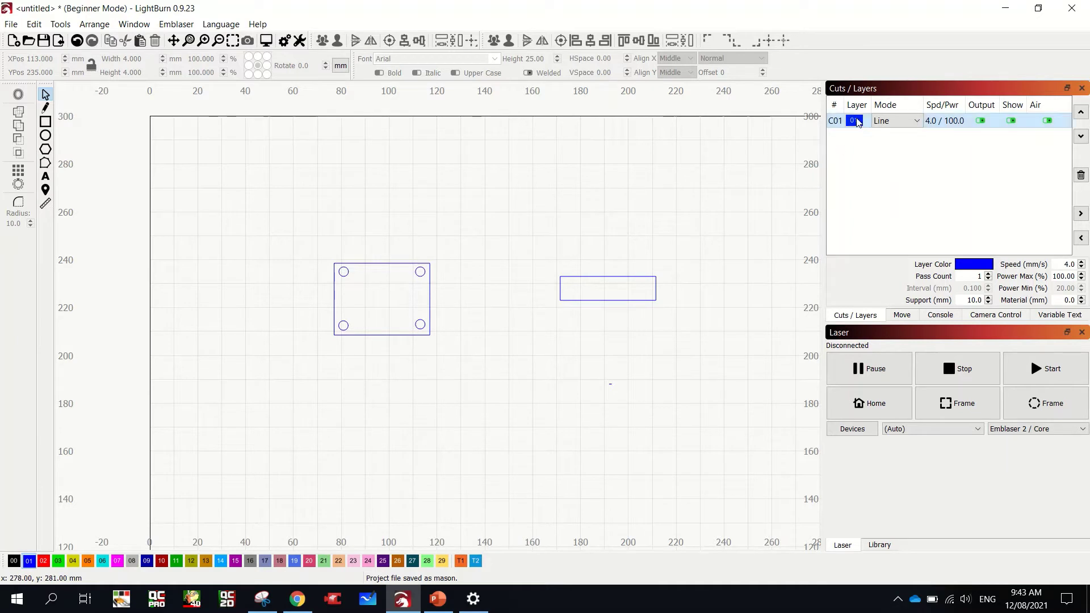
double_click(934, 122)
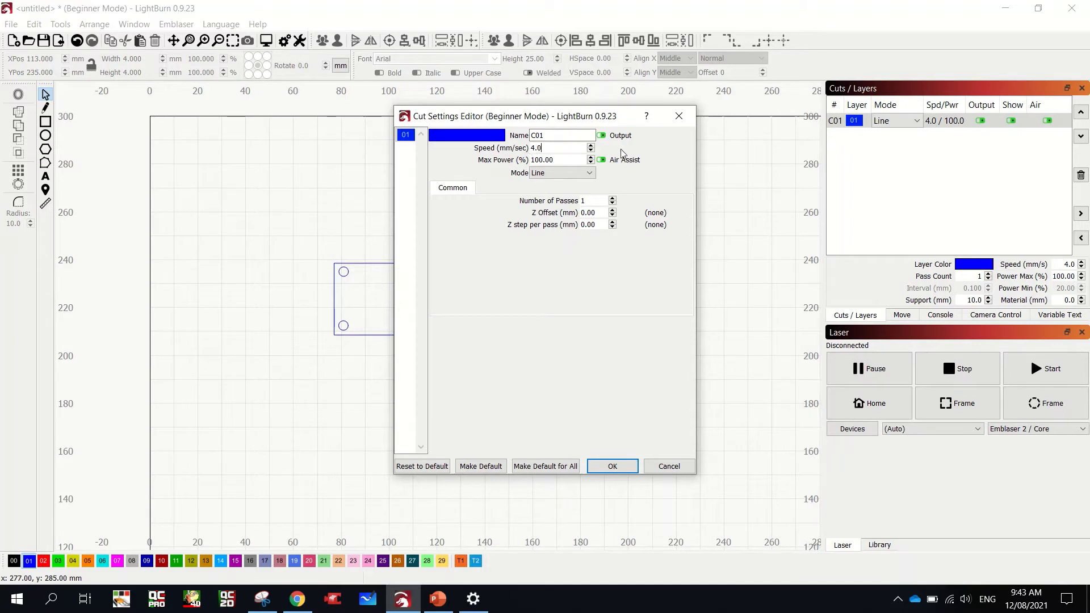
click(679, 116)
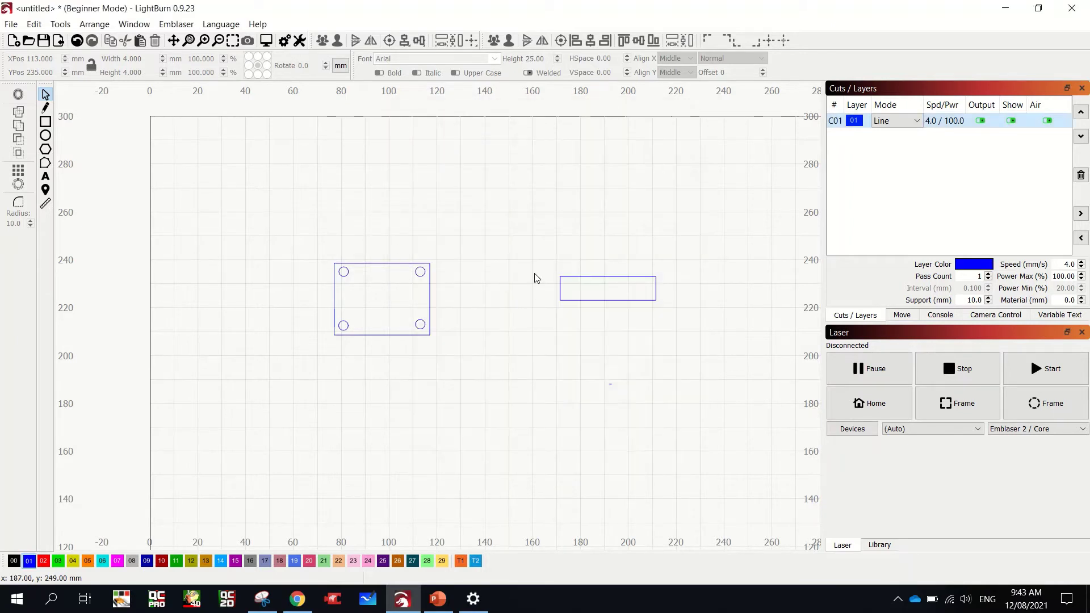
Select all four hole circles and assign them to red layer C02 at 12.0 mm/s, 100%
click(344, 272)
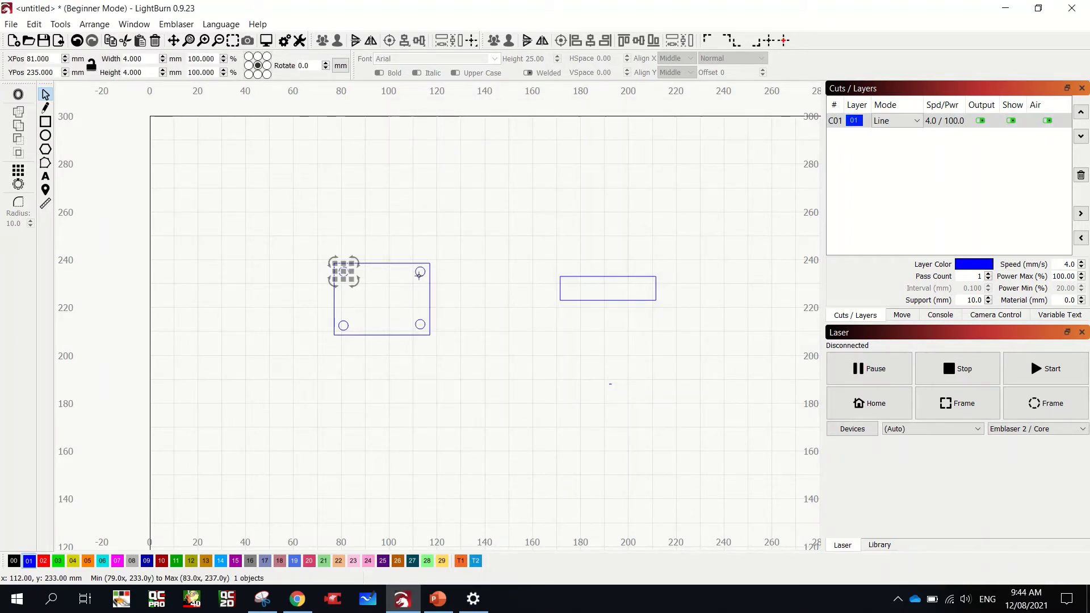
shift+click(419, 273)
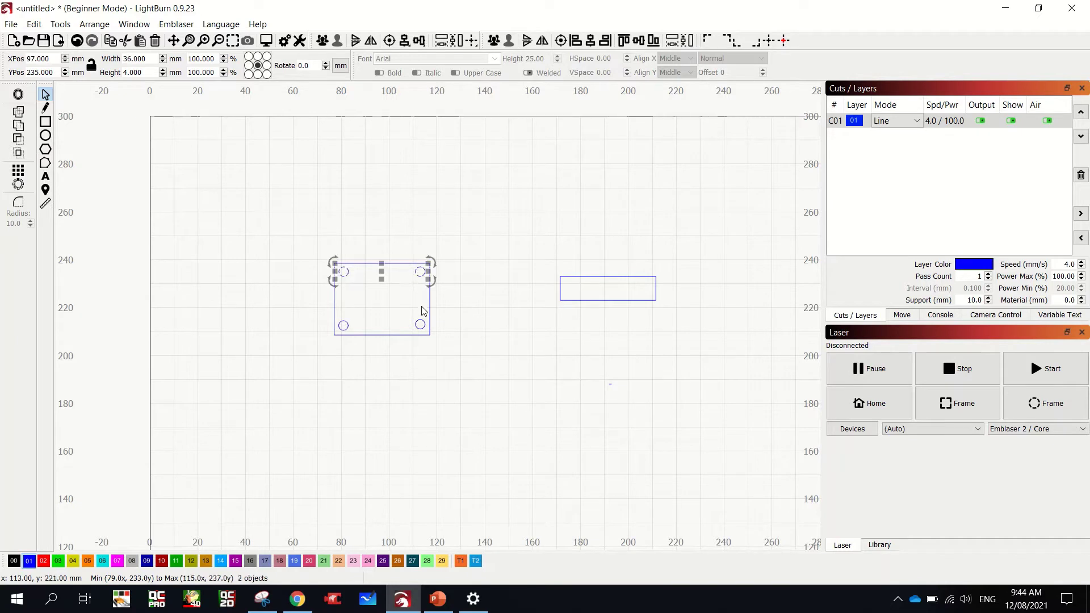
shift+click(343, 325)
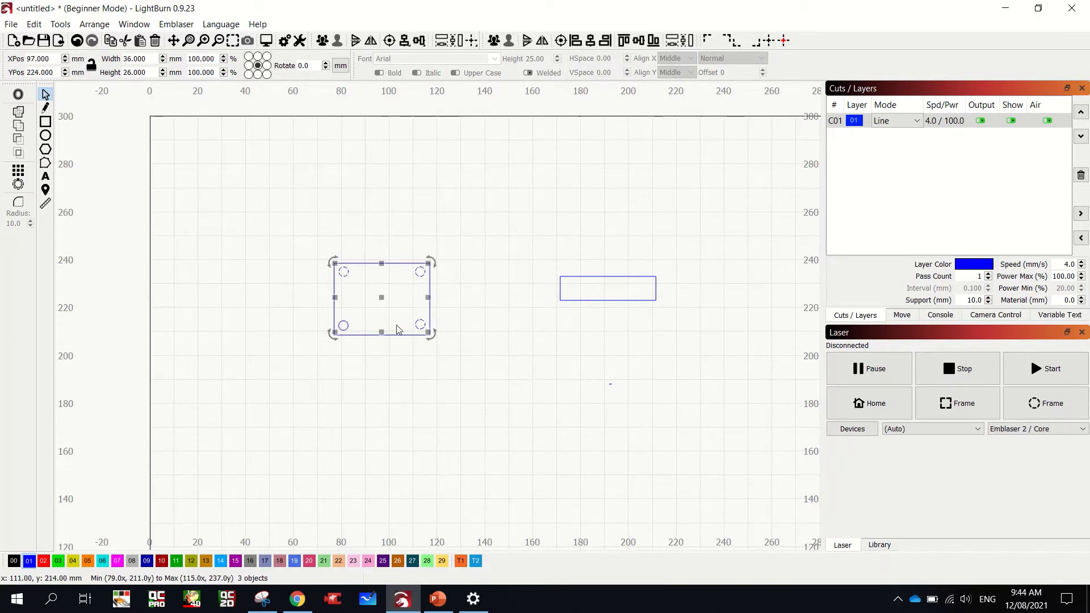
shift+click(344, 326)
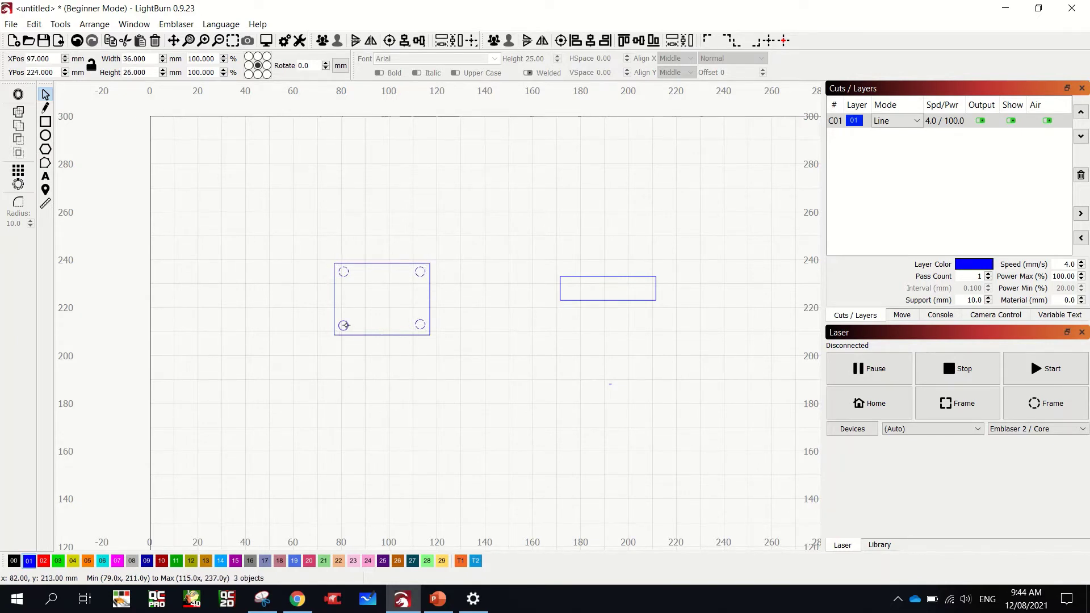
click(46, 562)
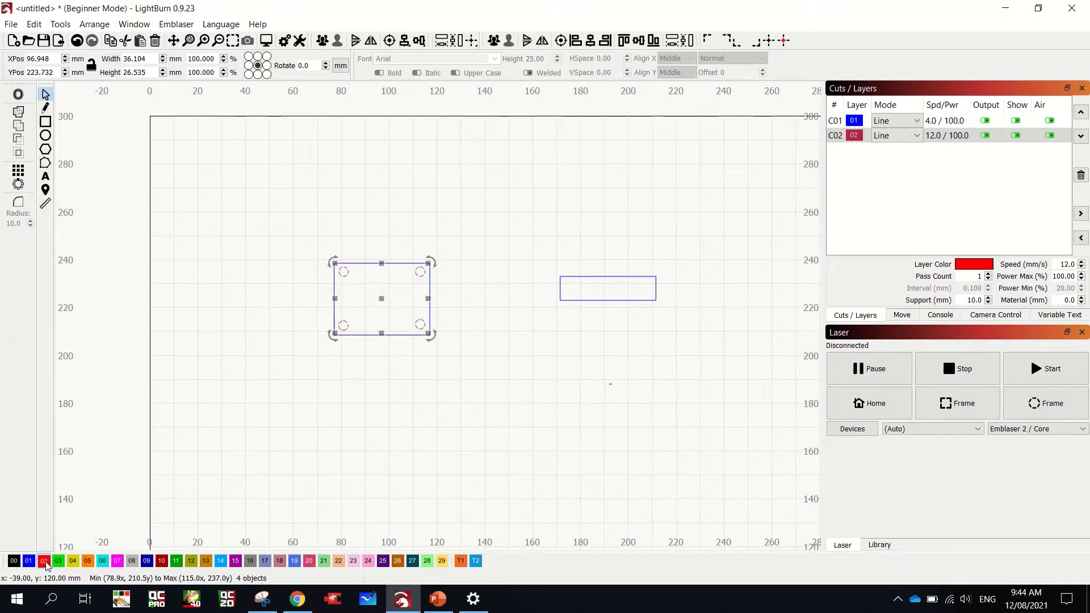
click(857, 143)
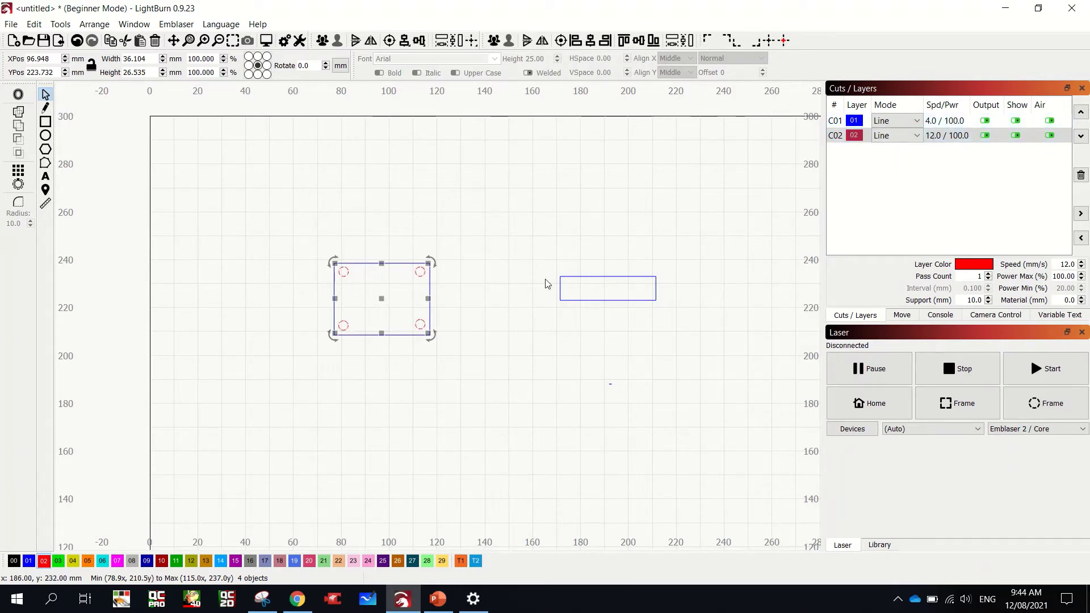
click(500, 298)
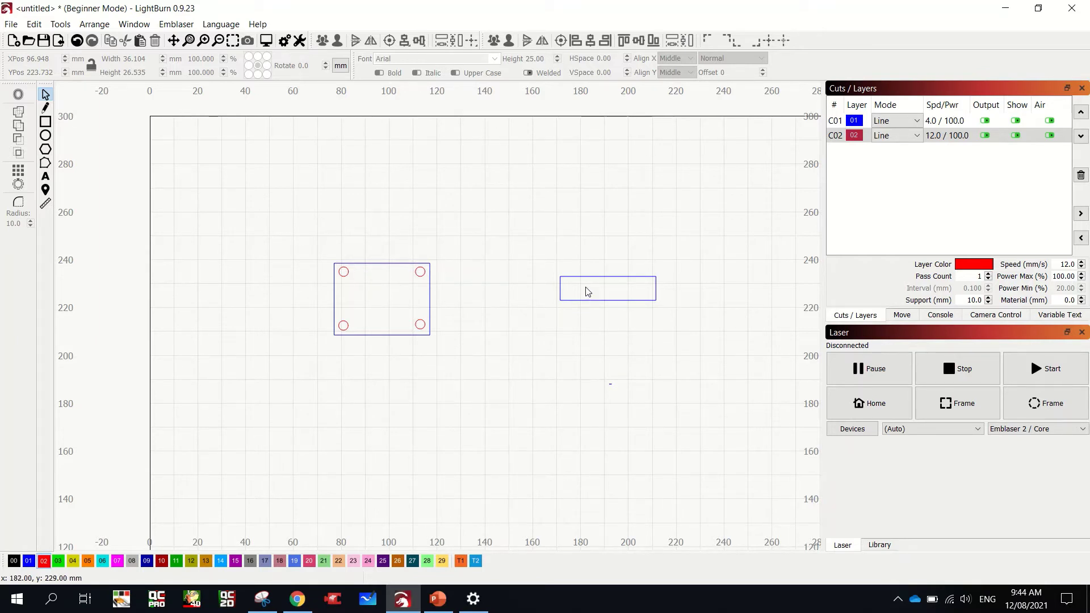
scroll(587, 291, up, 3)
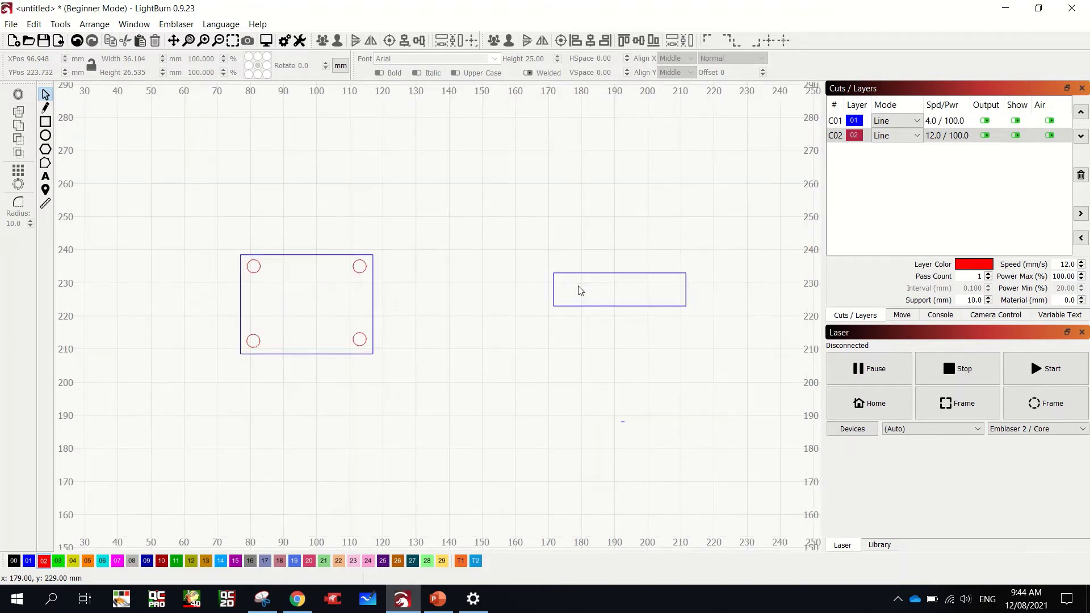
scroll(579, 291, down, 6)
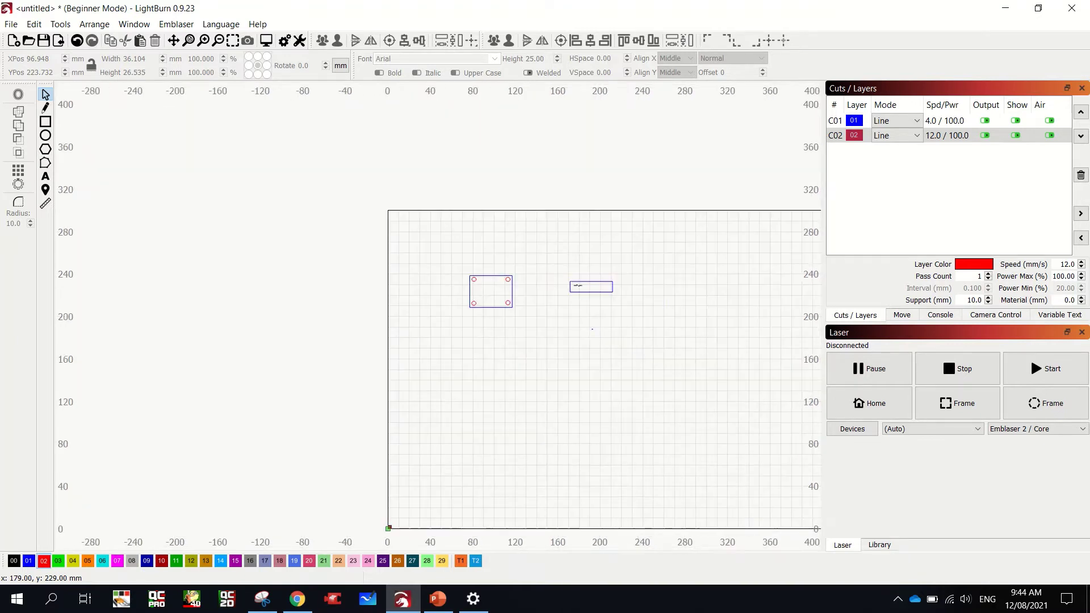
scroll(575, 282, up, 4)
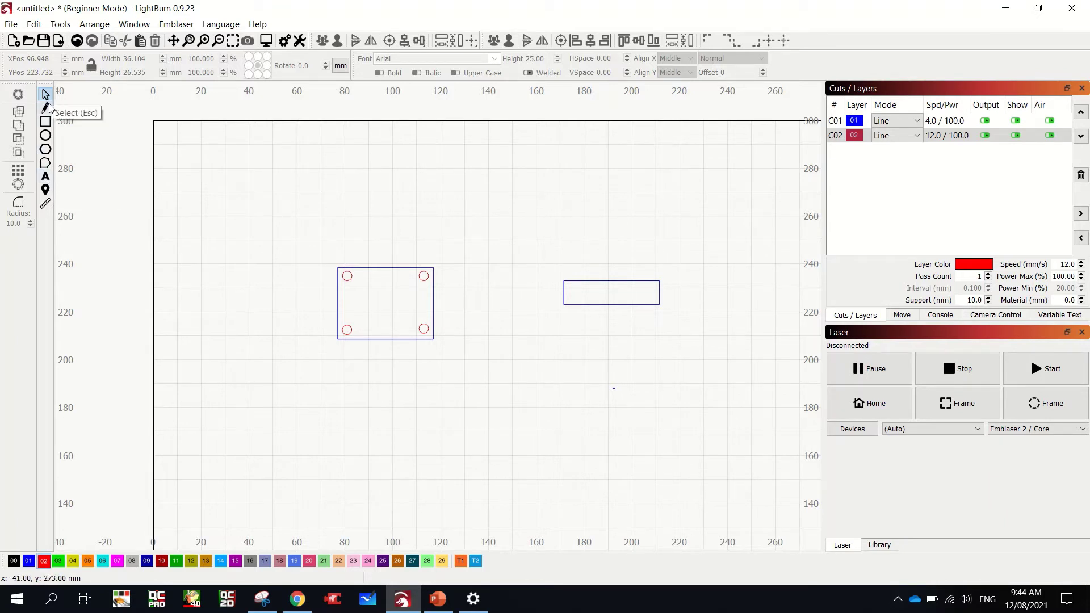
Add Arial text 'NW' and resize it to about 25.8 × 11.7 mm between the holes
click(47, 179)
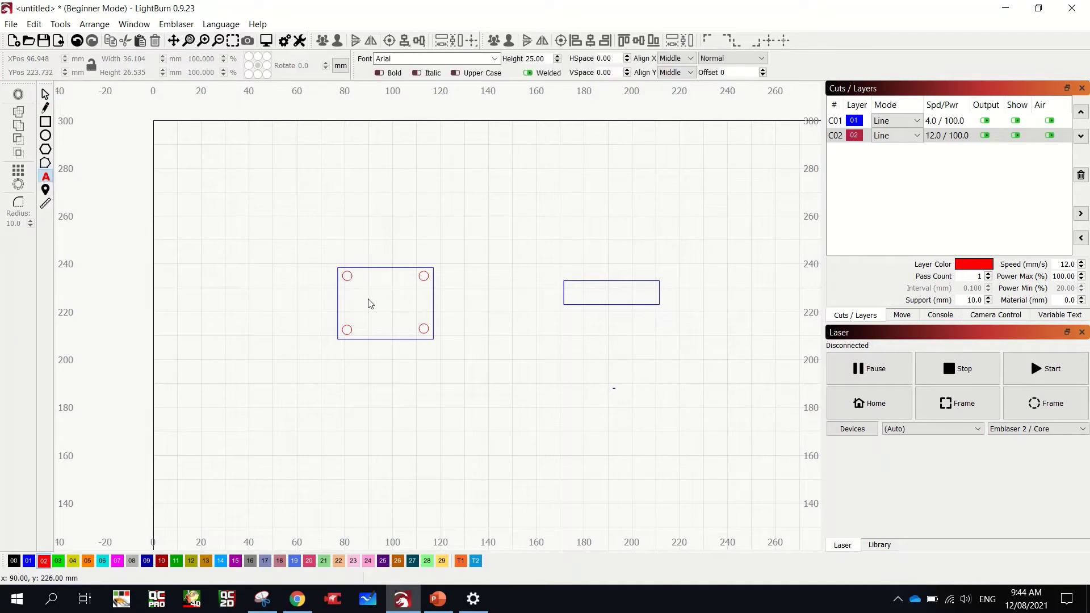
click(409, 327)
text(NW)
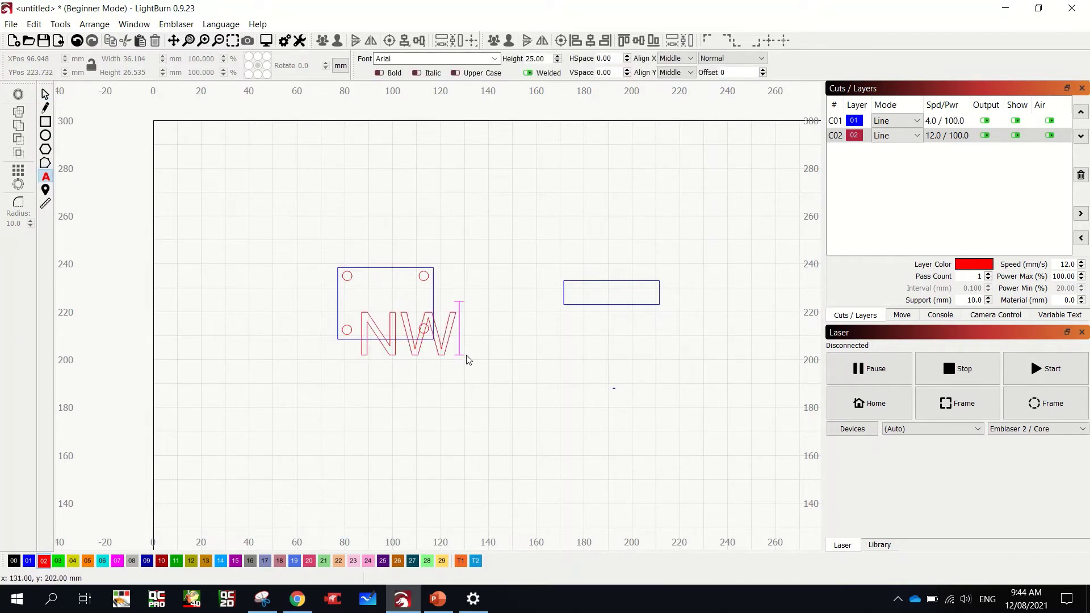
click(46, 94)
drag(408, 333, 382, 303)
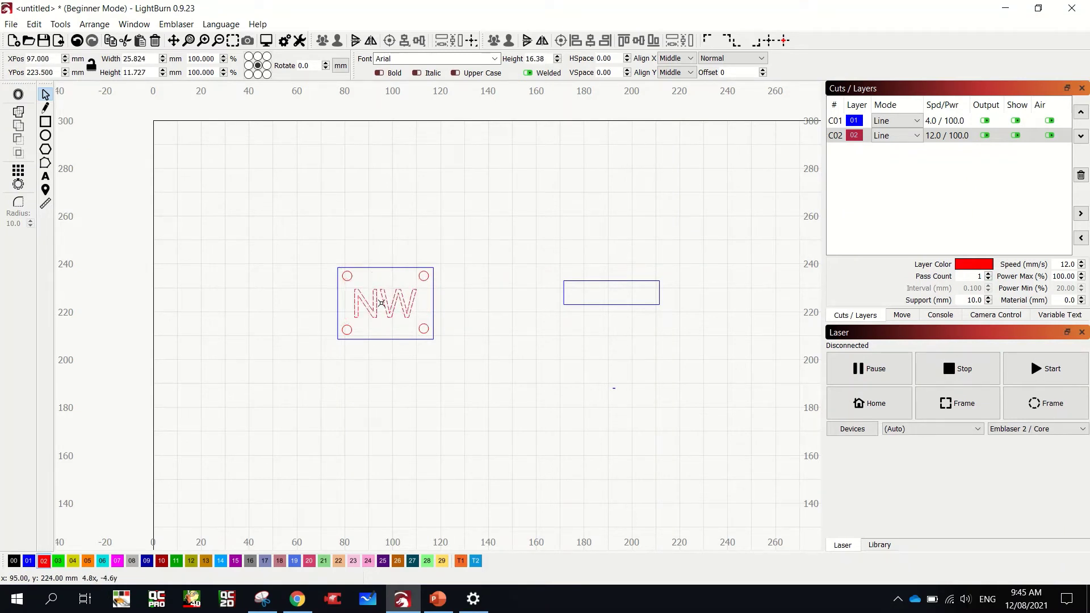
click(401, 303)
click(500, 356)
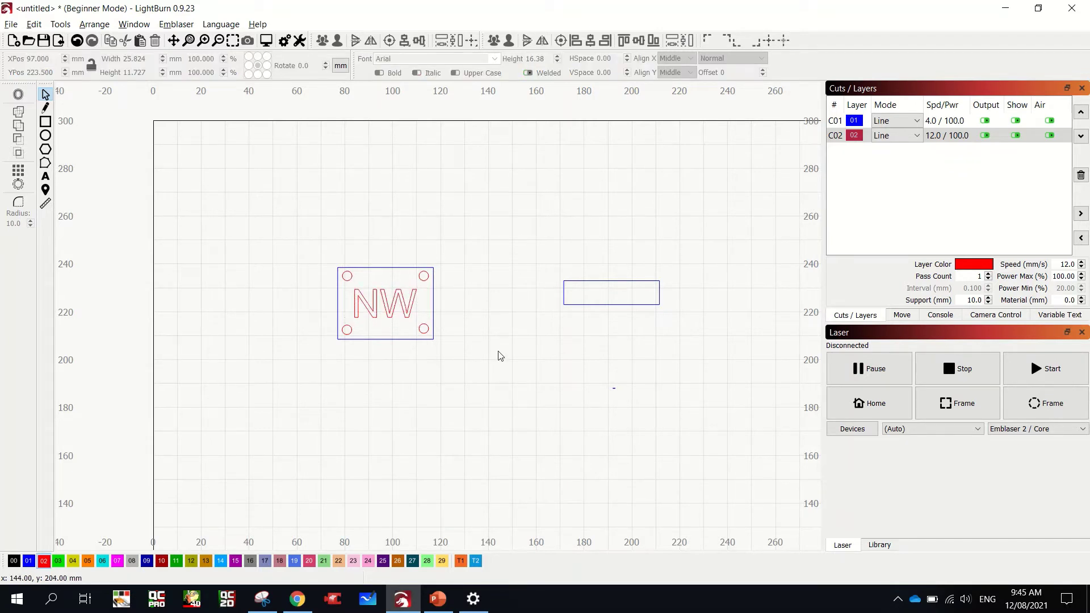
Preview the job, then move the NW text onto green layer C03
key(alt+p)
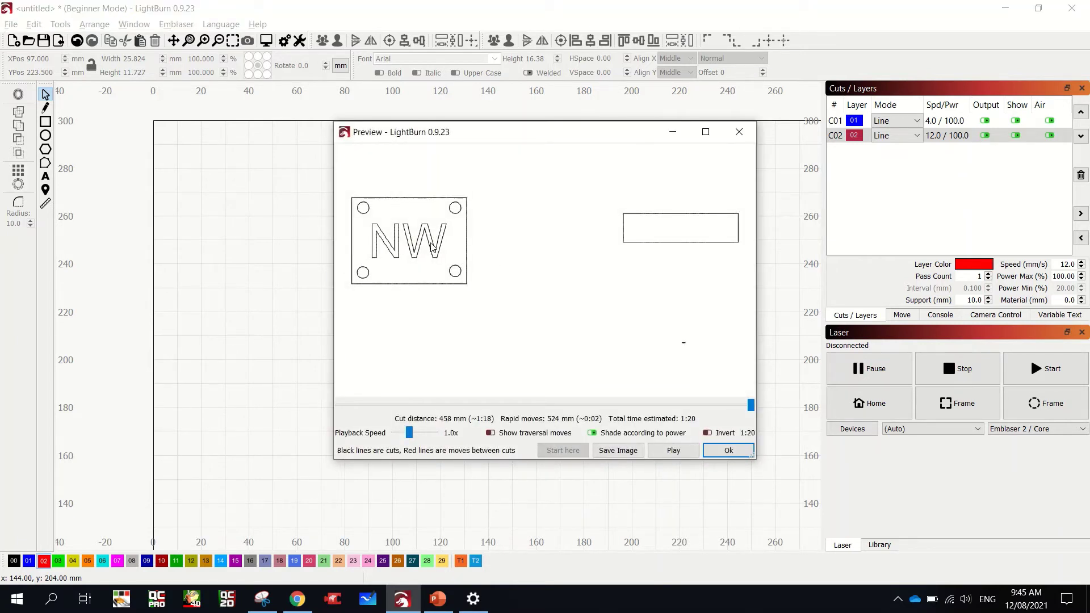
click(741, 452)
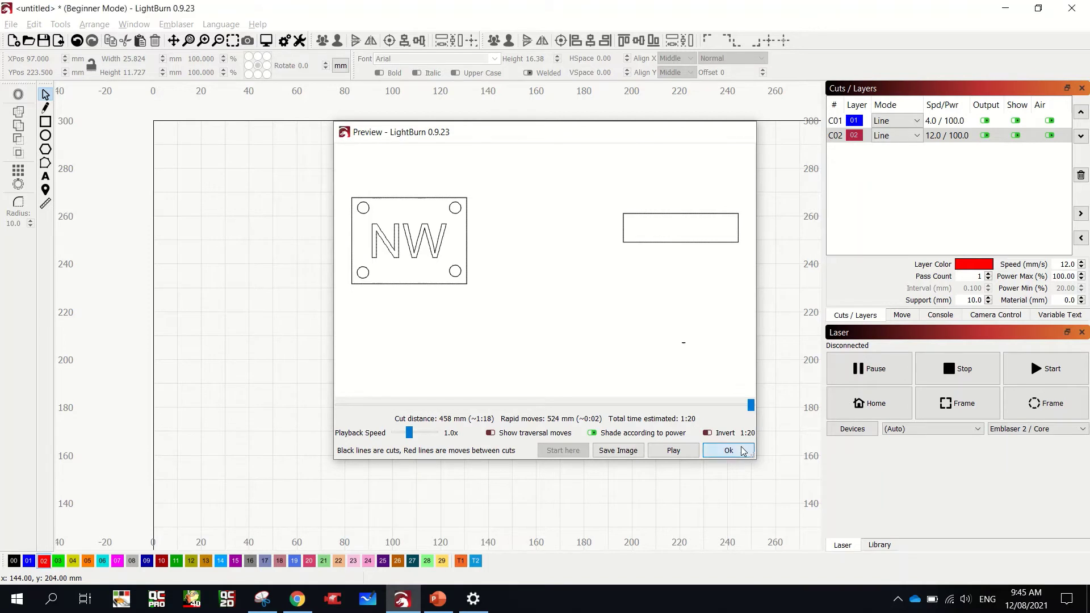
click(418, 300)
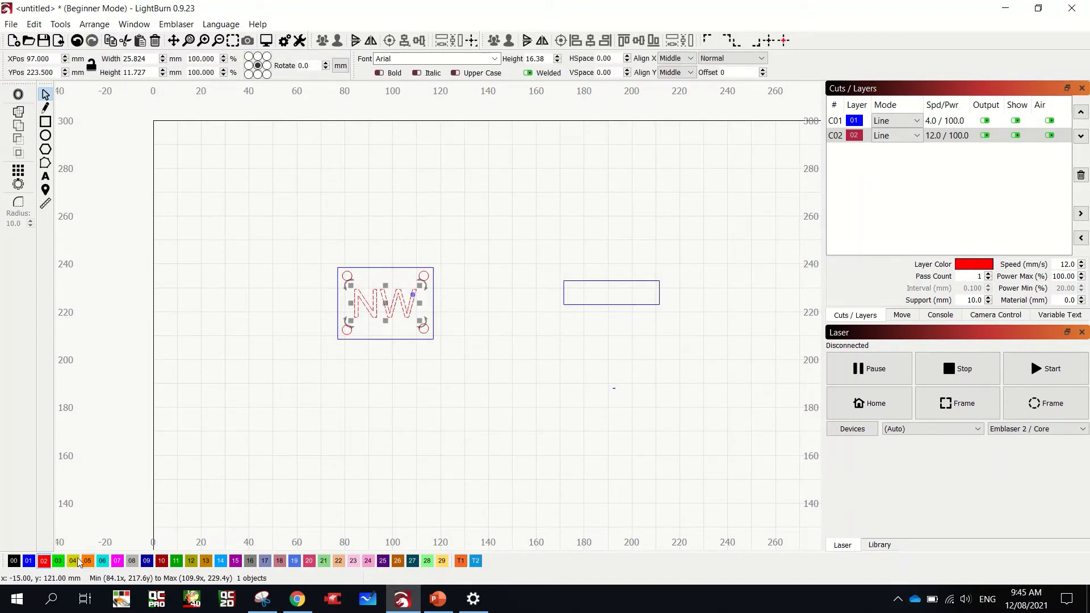
click(61, 562)
click(845, 152)
Set layer C03 to Fill+Line with output enabled, and check it in the preview
click(905, 151)
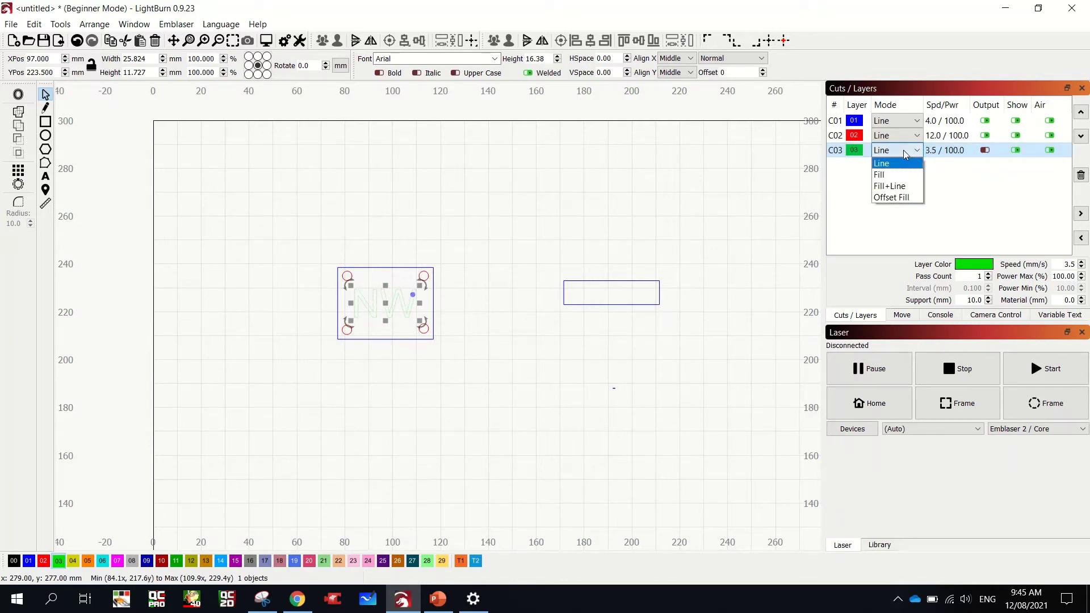
click(906, 188)
click(541, 394)
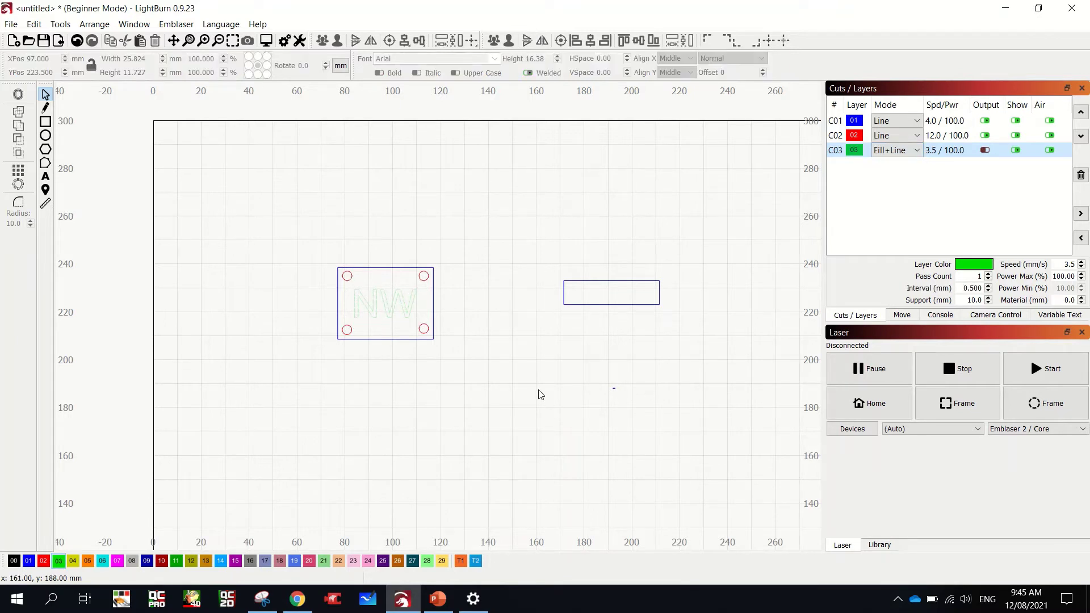
click(986, 149)
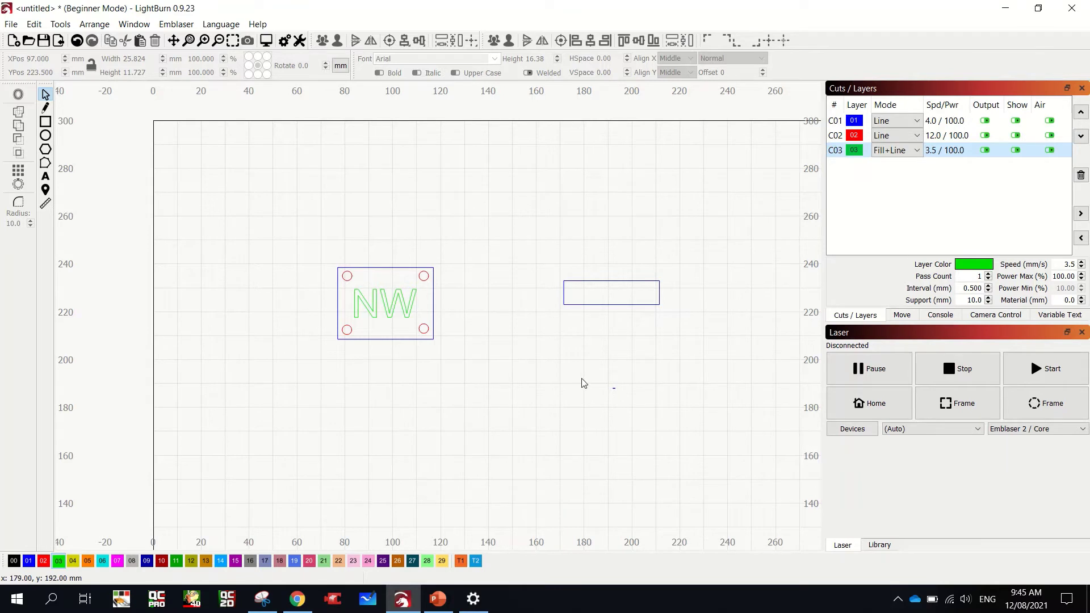
key(alt+p)
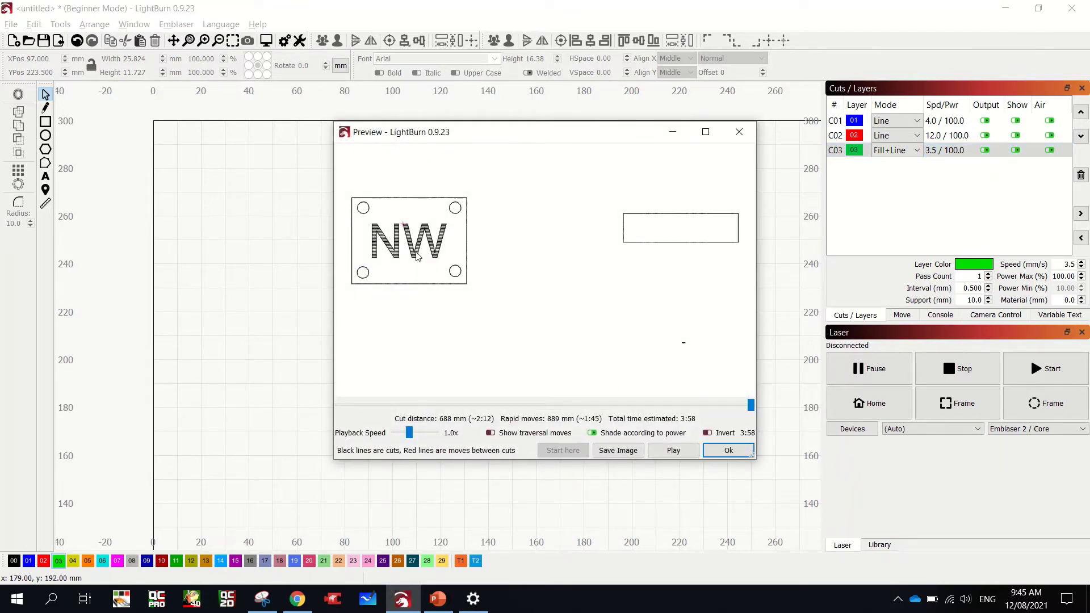
scroll(417, 257, up, 8)
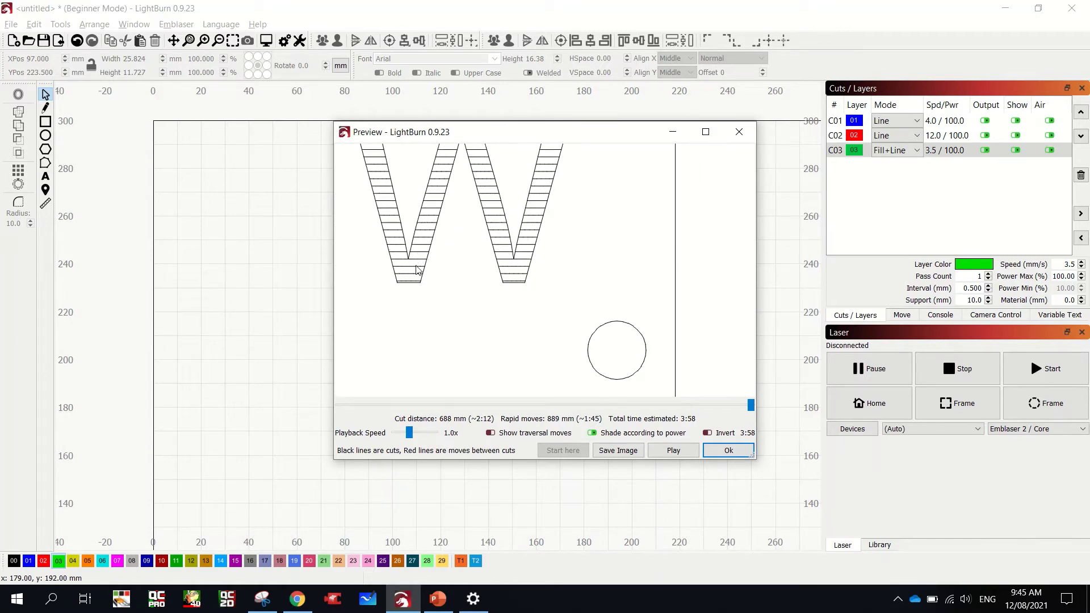
click(741, 454)
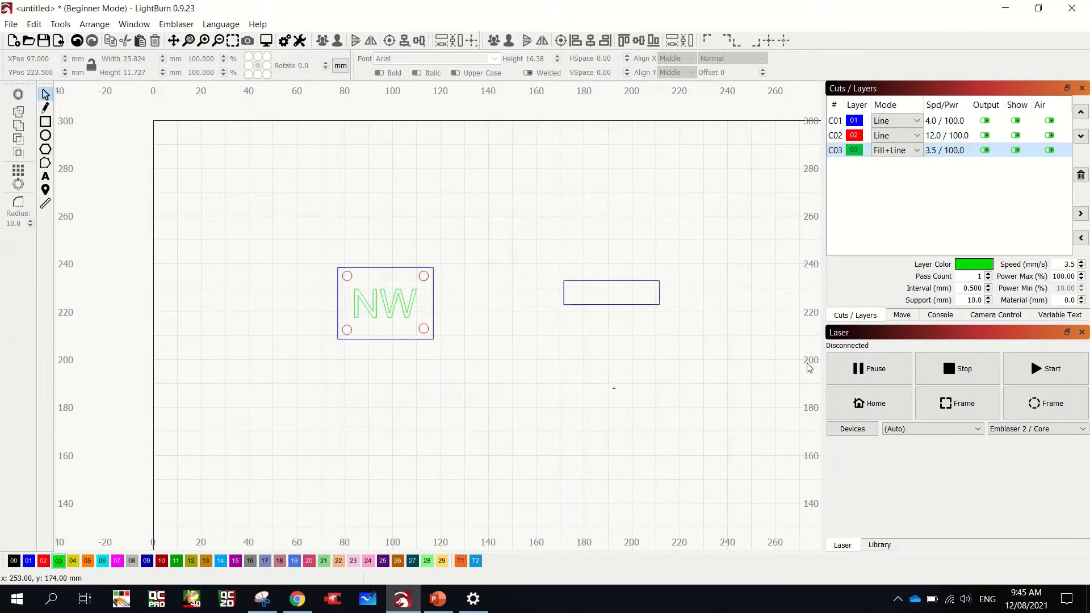
Change layer C03's Line Interval to 0.100 mm in the Cut Settings Editor
double_click(956, 152)
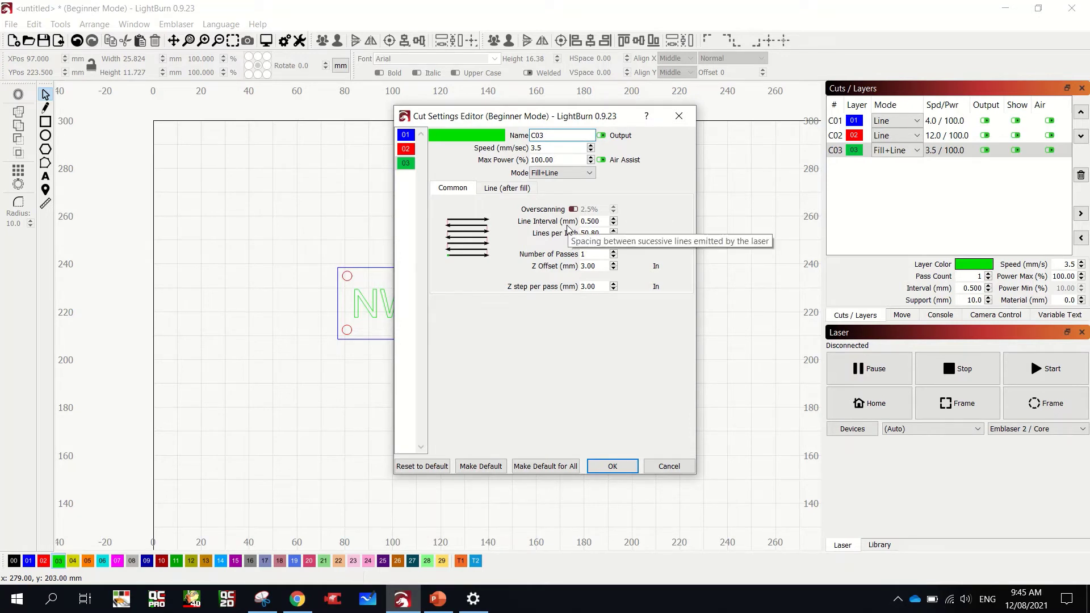
click(602, 221)
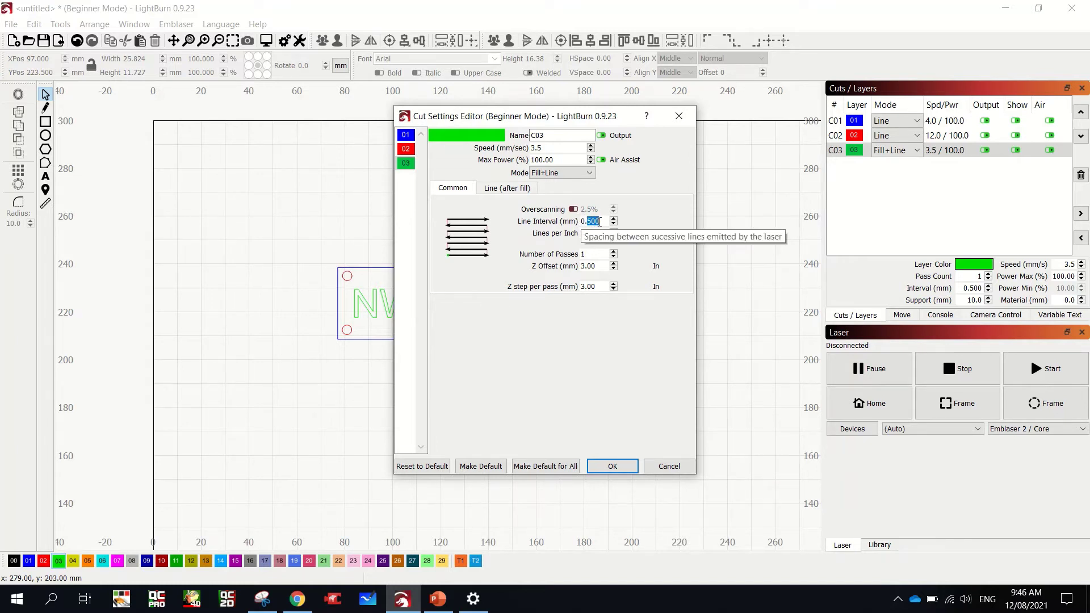
text(1)
click(619, 469)
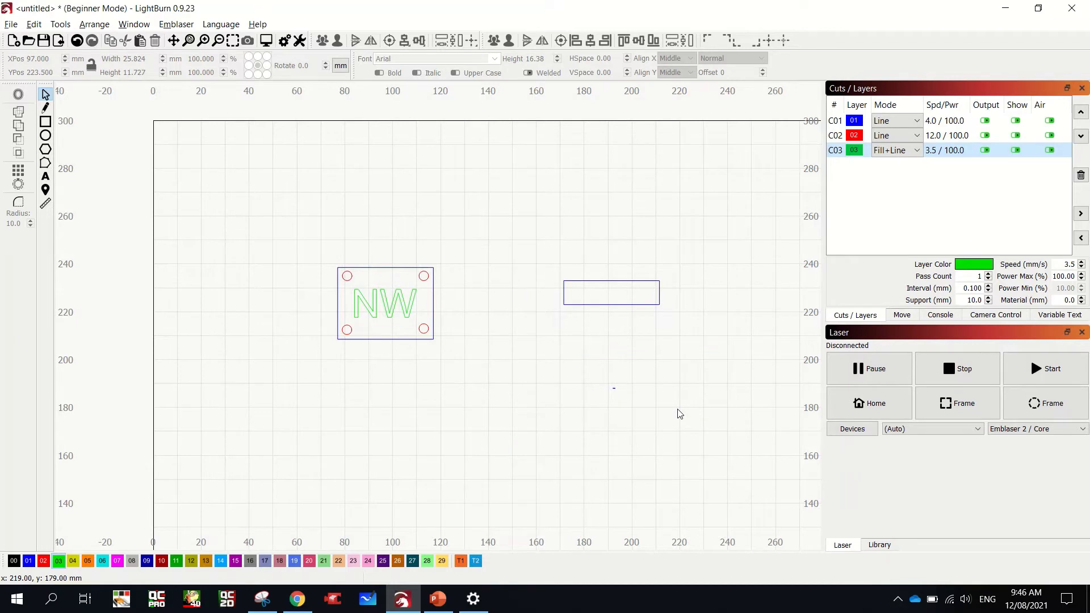
Preview the job and zoom in to inspect the denser NW fill lines
key(alt+p)
scroll(423, 253, up, 5)
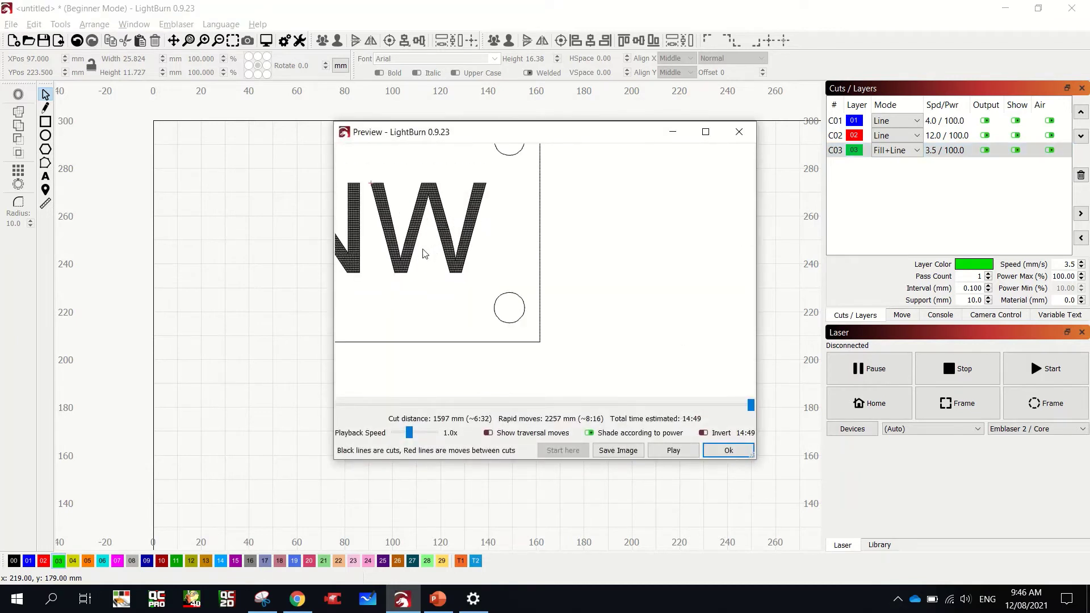
scroll(423, 253, up, 3)
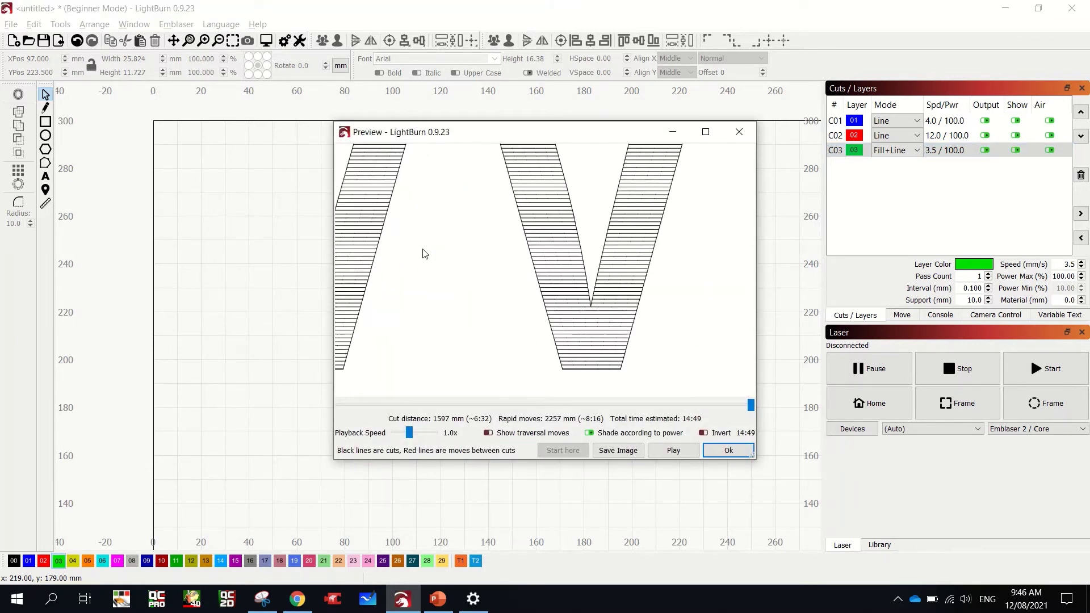
scroll(423, 254, down, 6)
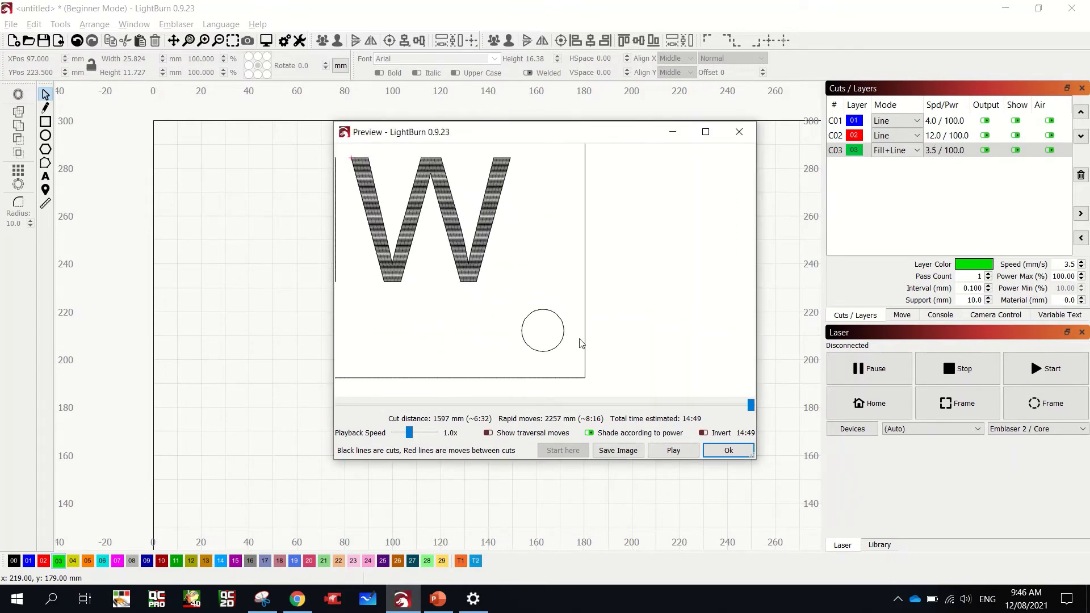
click(729, 450)
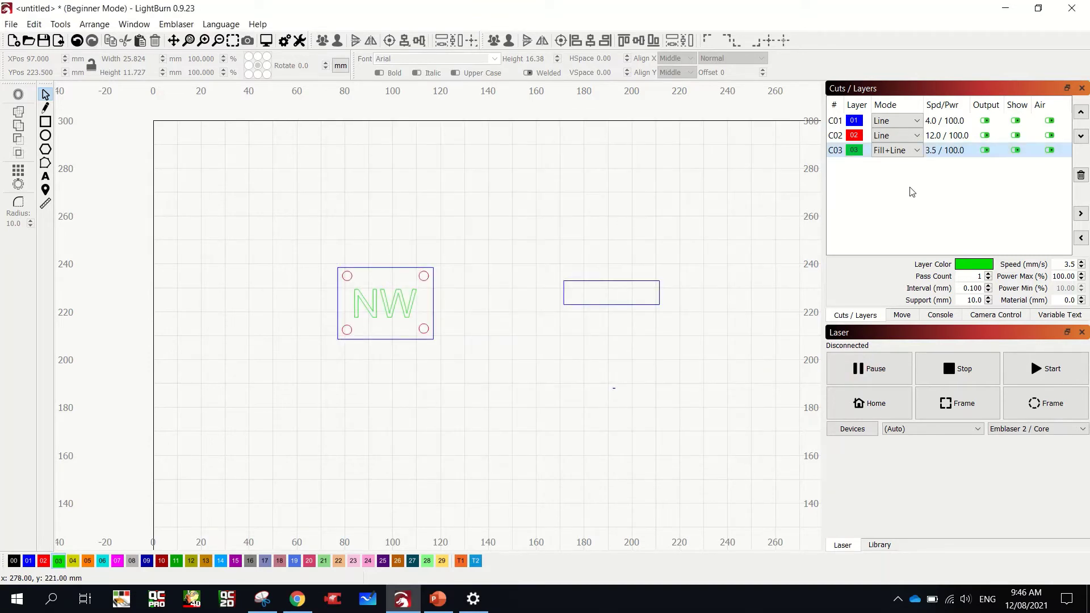
Try a 0.300 mm line interval on layer C03 and check it in the job preview
double_click(945, 152)
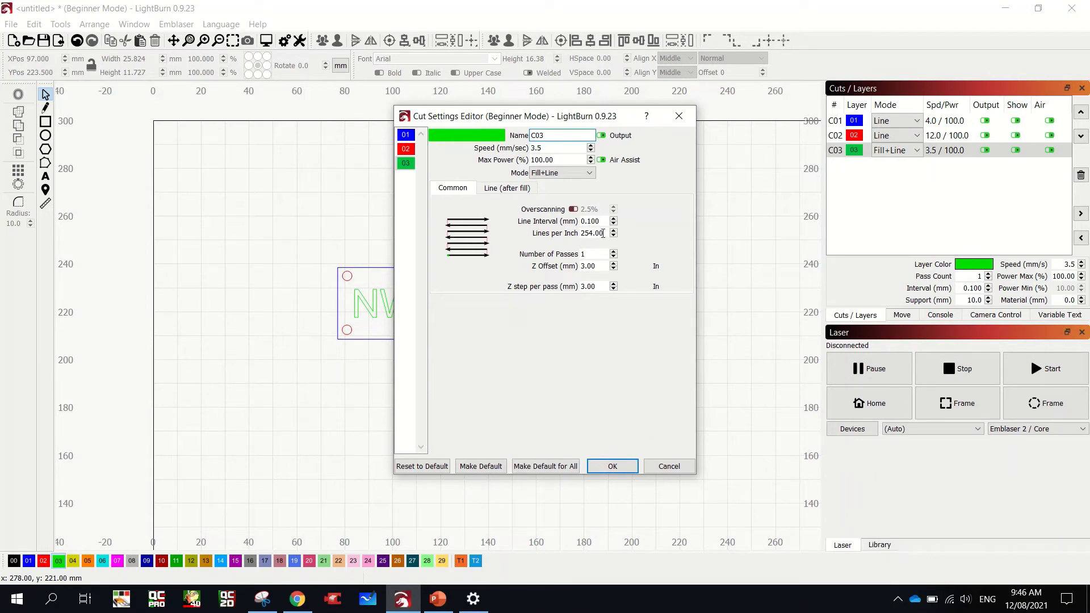
drag(601, 221, 588, 220)
text(3)
click(618, 468)
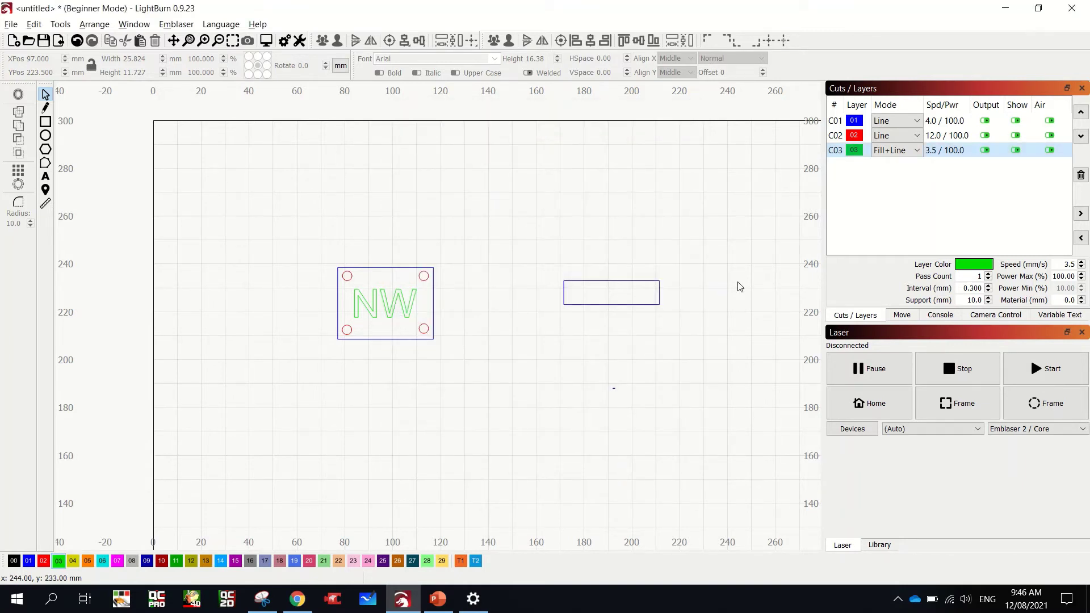
key(alt+p)
scroll(426, 256, up, 2)
scroll(427, 256, up, 3)
scroll(427, 256, down, 1)
scroll(427, 257, down, 3)
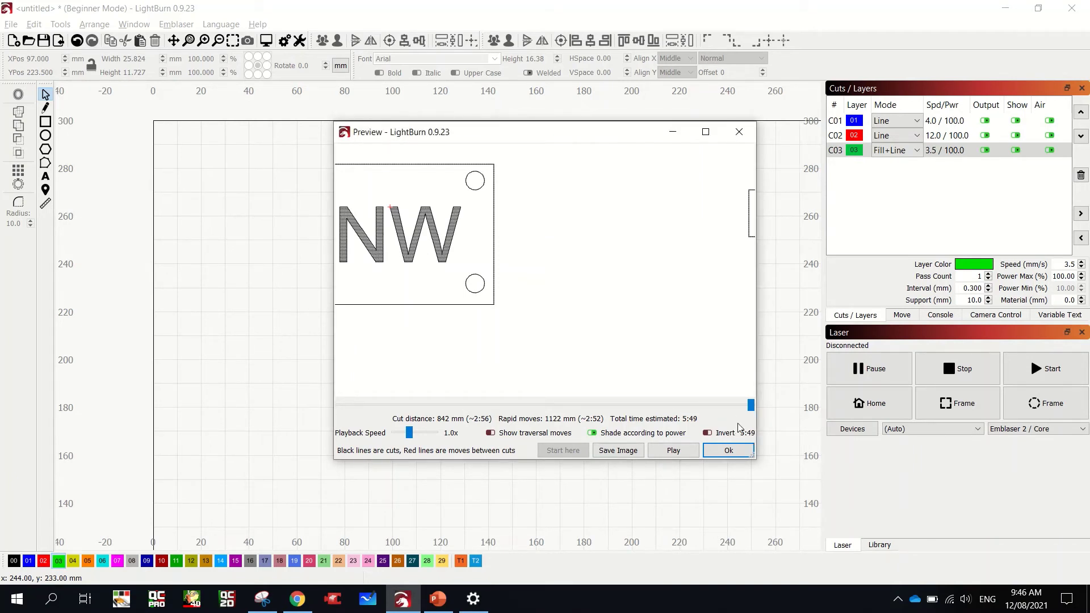
click(740, 455)
Set layer C03 back to a 0.1 mm line interval and preview the job time
double_click(952, 151)
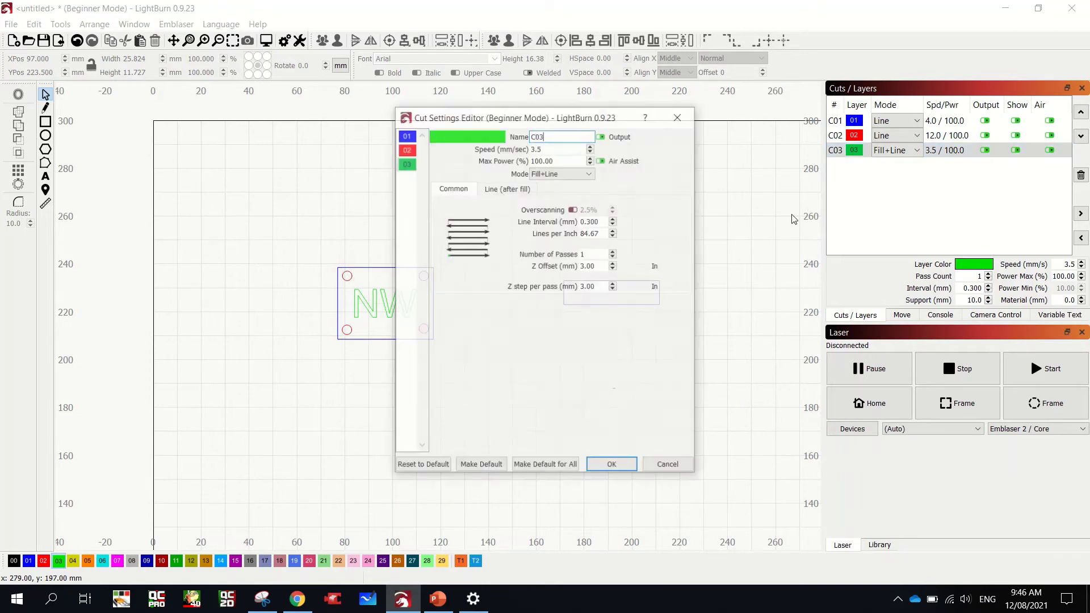
drag(599, 221, 585, 224)
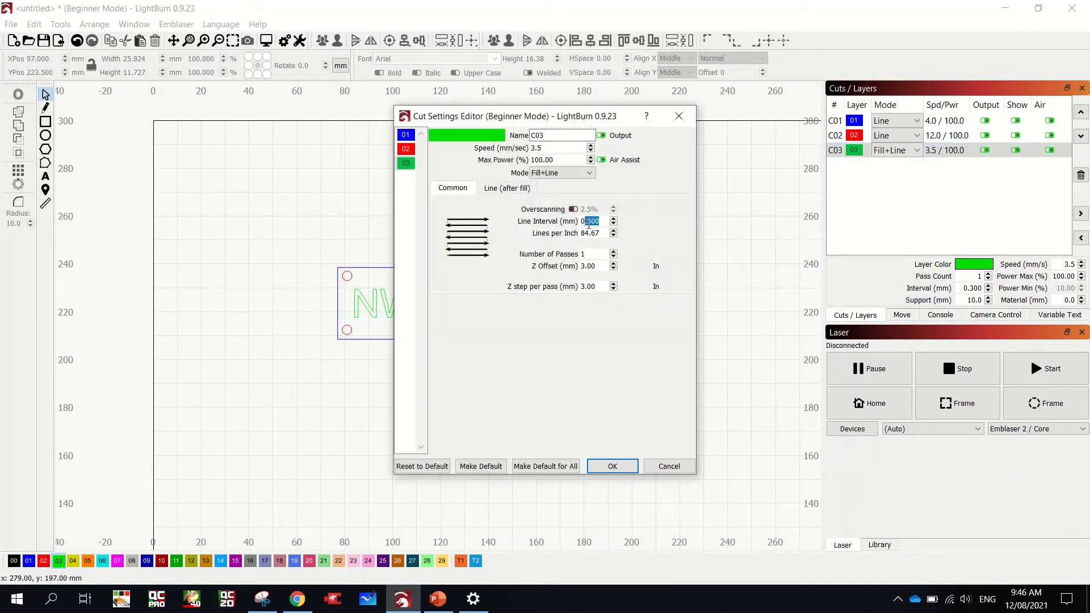
text(1)
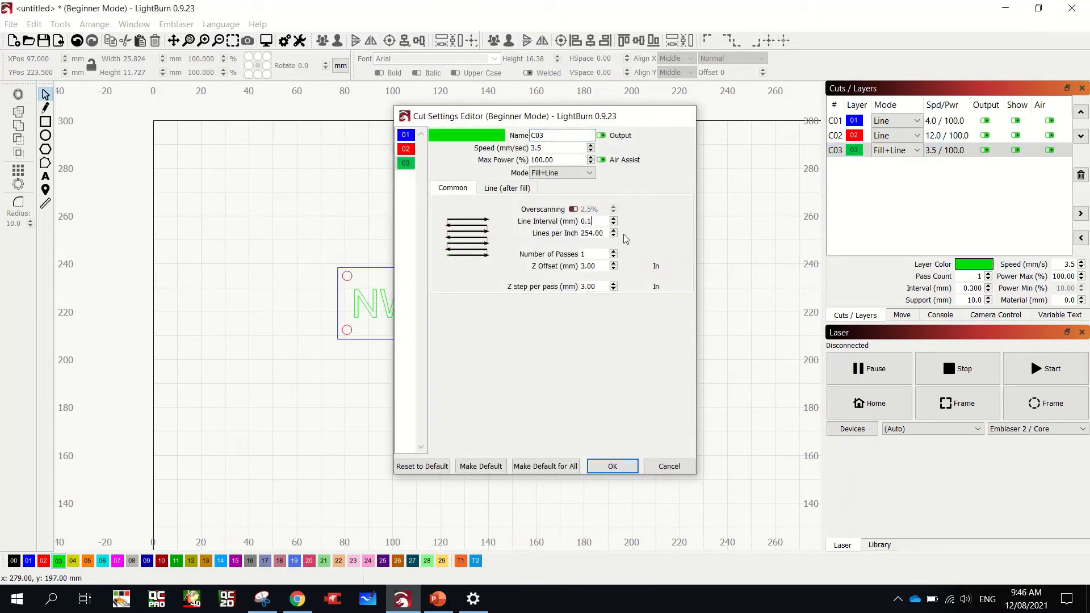
key(Return)
key(alt+p)
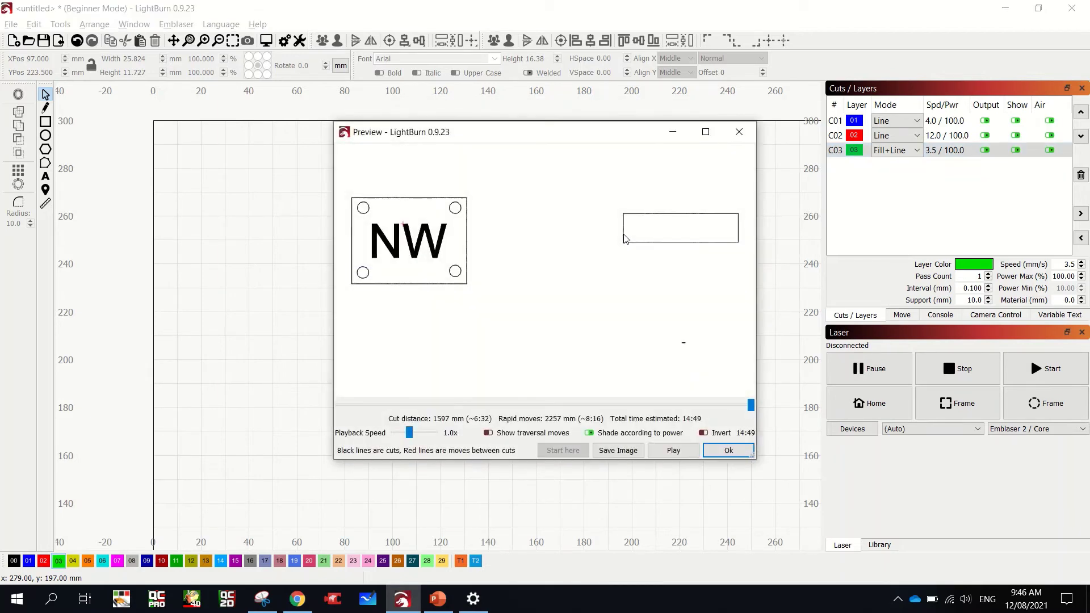
click(729, 451)
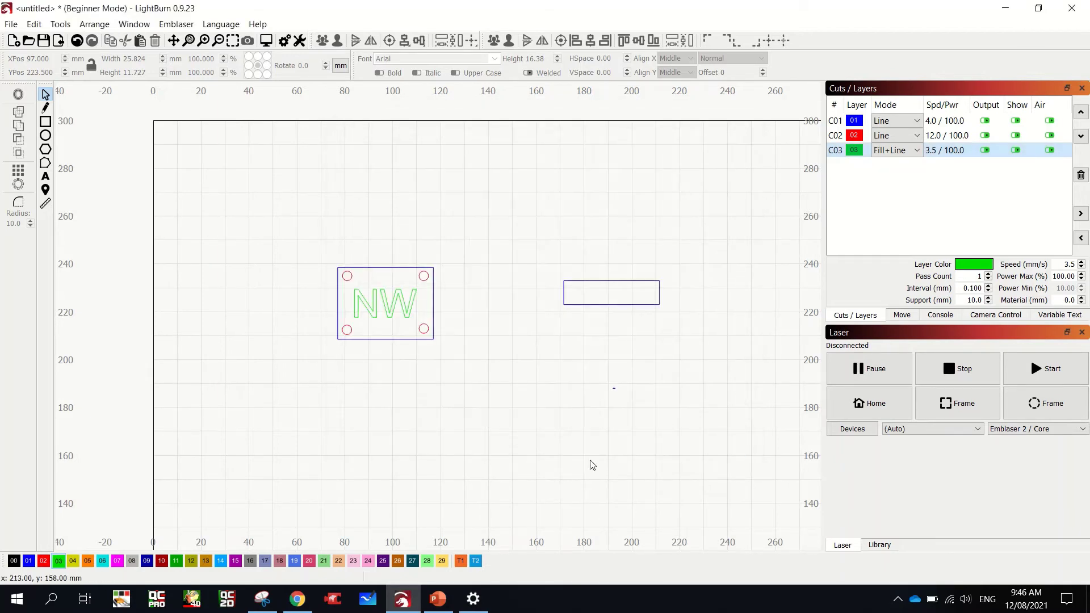
Set layer C03's line interval to 0.400 mm and preview the reduced 4:40 estimate
double_click(937, 151)
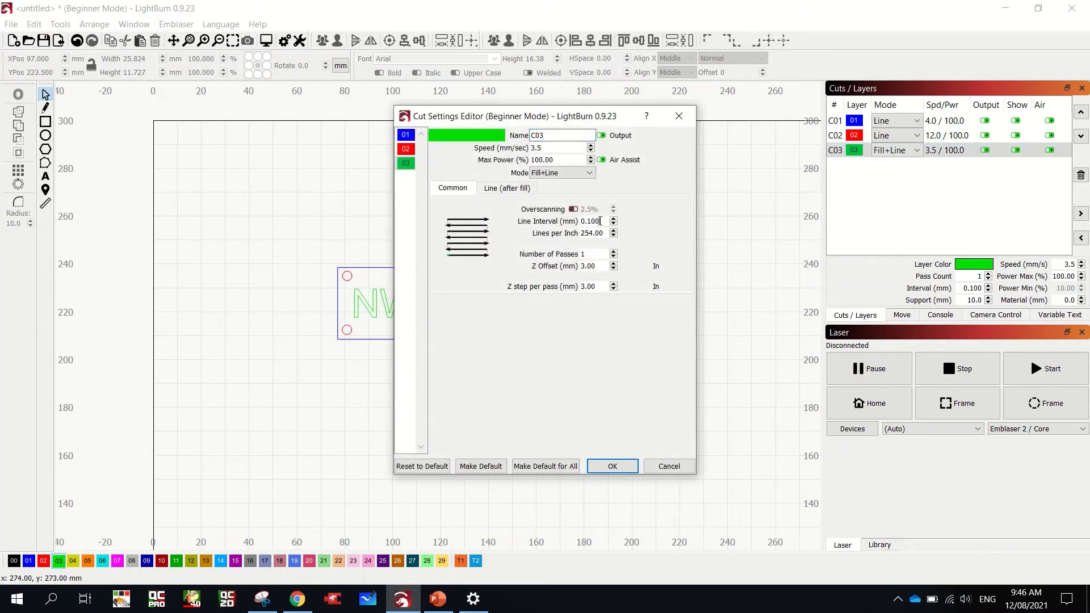
drag(600, 220, 587, 221)
text(4)
key(Return)
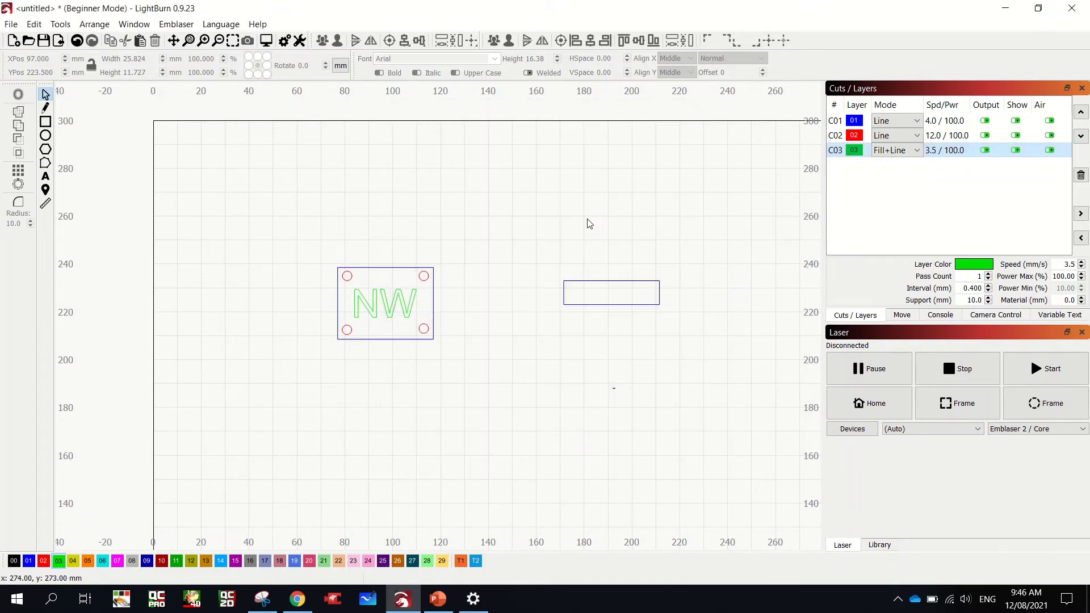
key(alt+p)
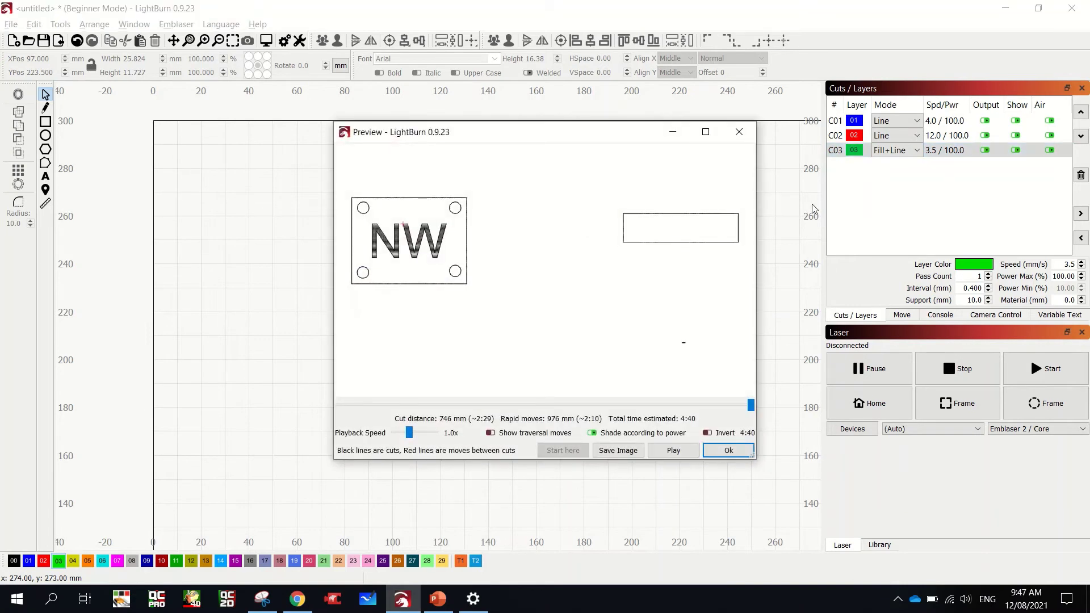
click(742, 450)
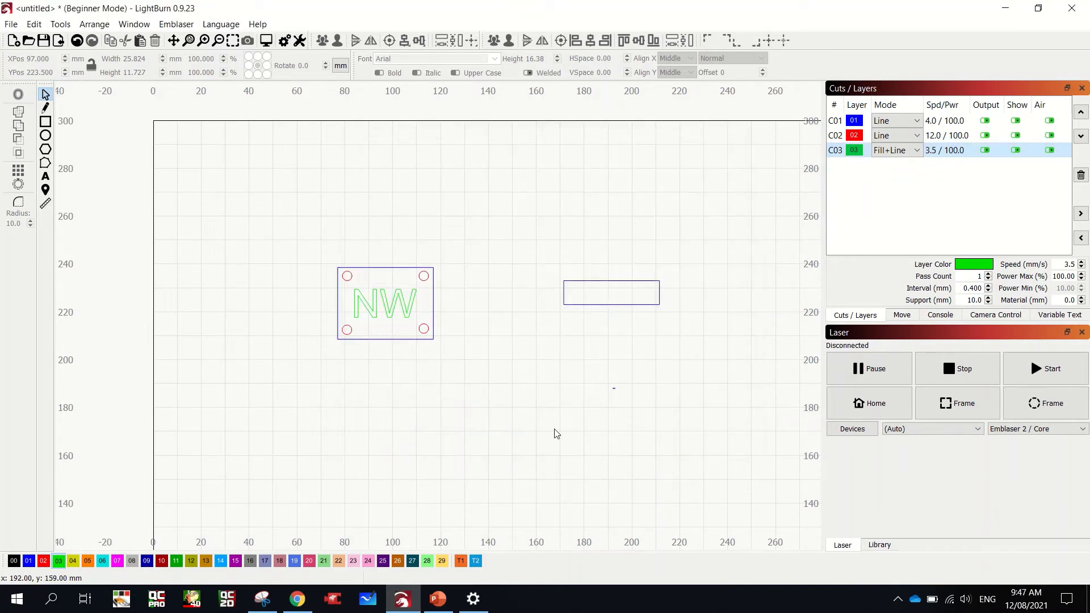
Scale the NW text to about 13.0 × 5.9 mm and place it inside the 40 × 10 mm rectangle
click(396, 307)
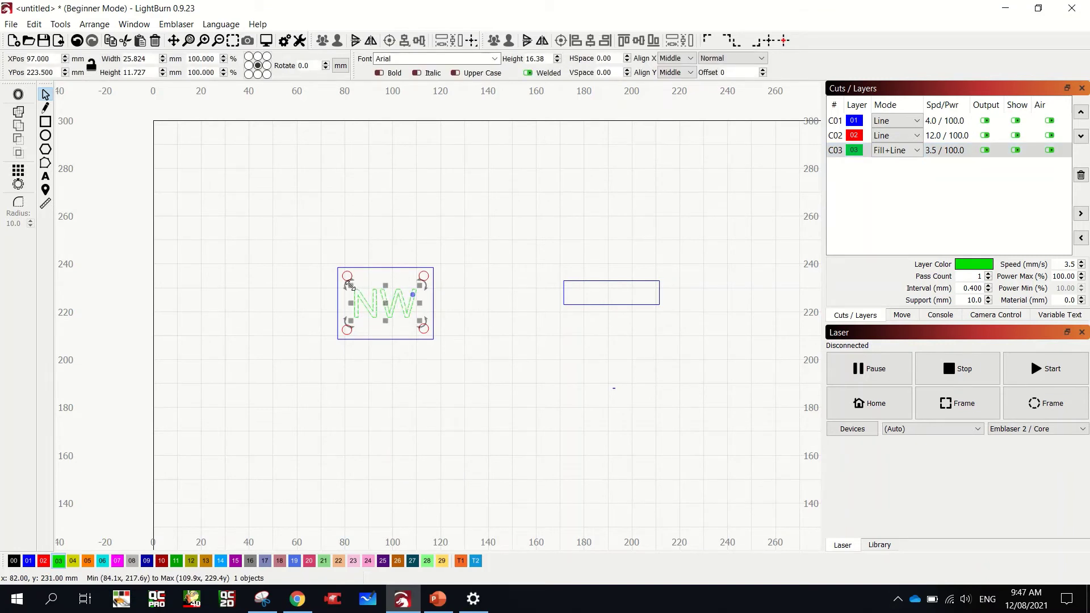
drag(350, 285, 623, 294)
click(518, 341)
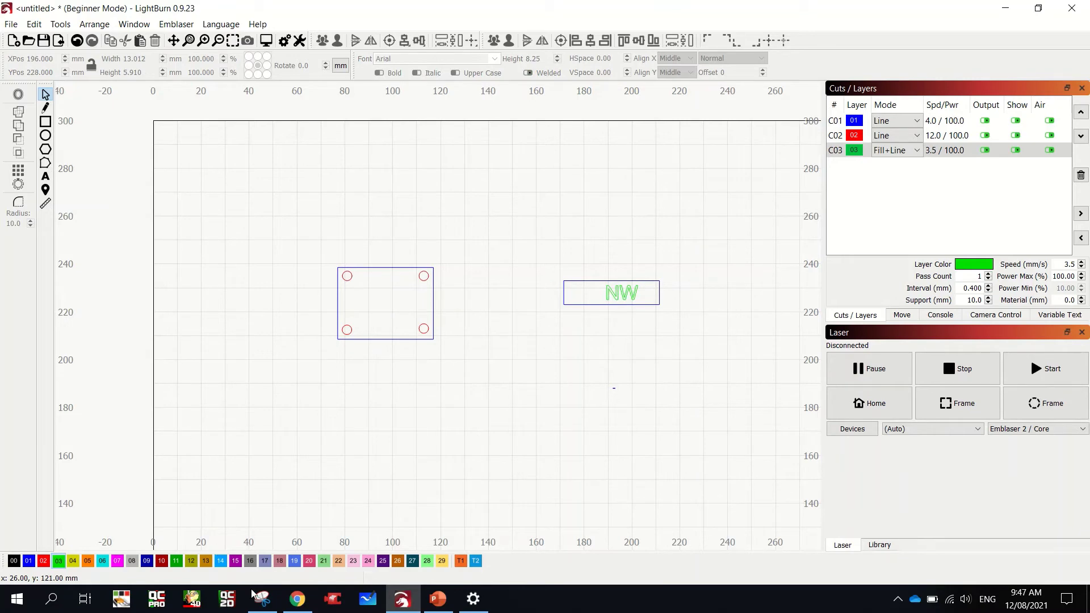
Search Google Images for dog head outline pictures
click(297, 599)
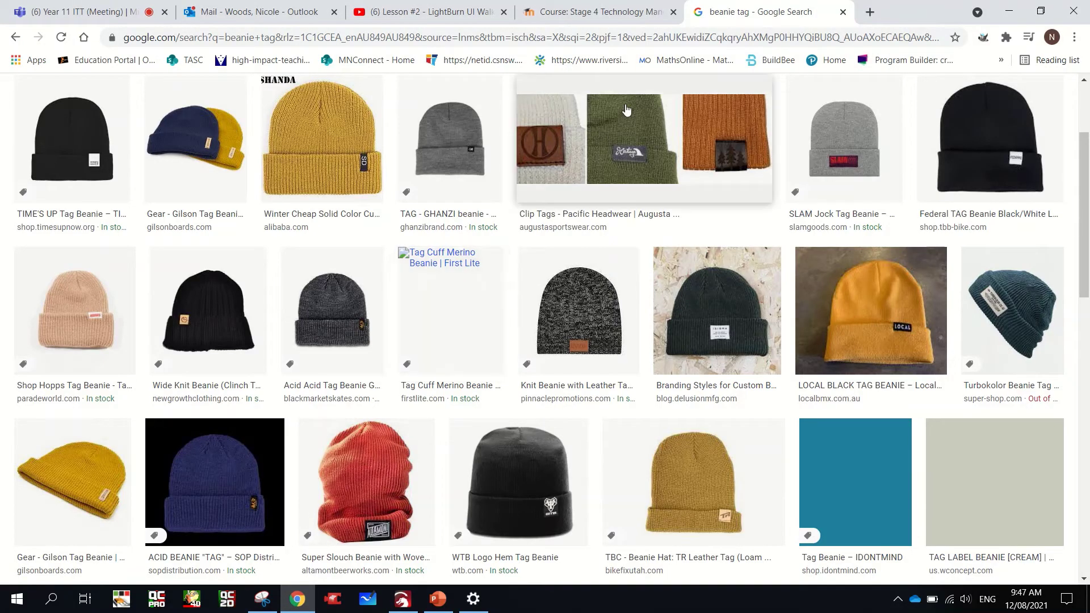
click(616, 44)
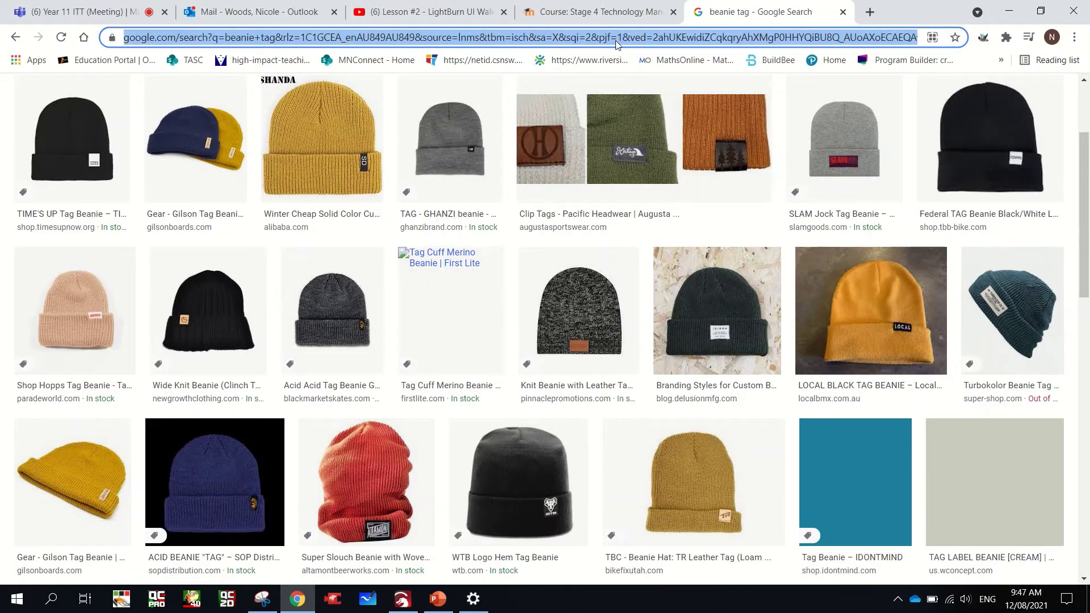
text(dog )
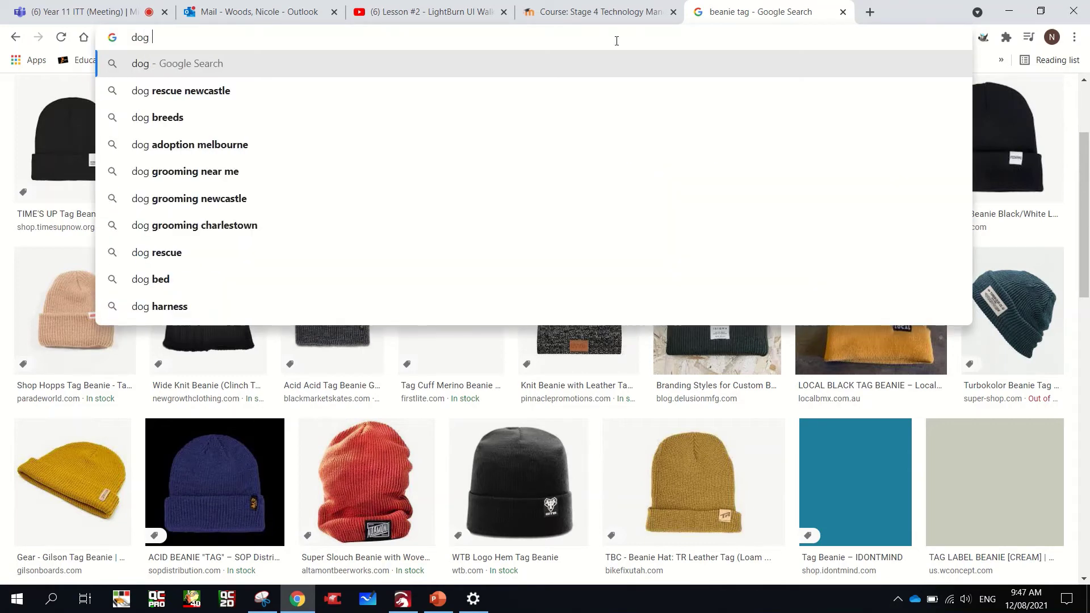
text(head out)
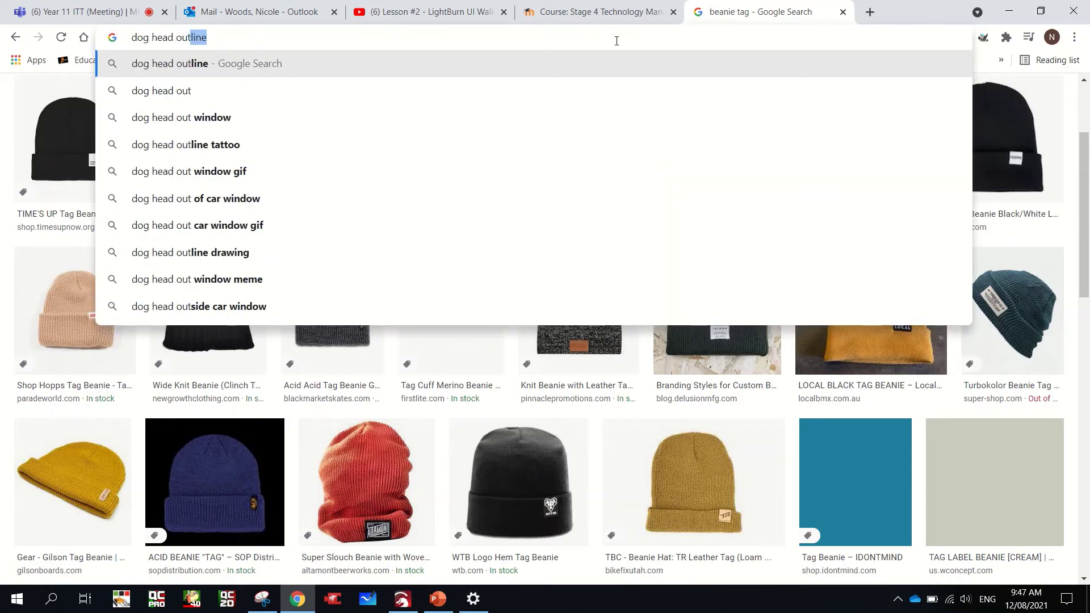
key(Return)
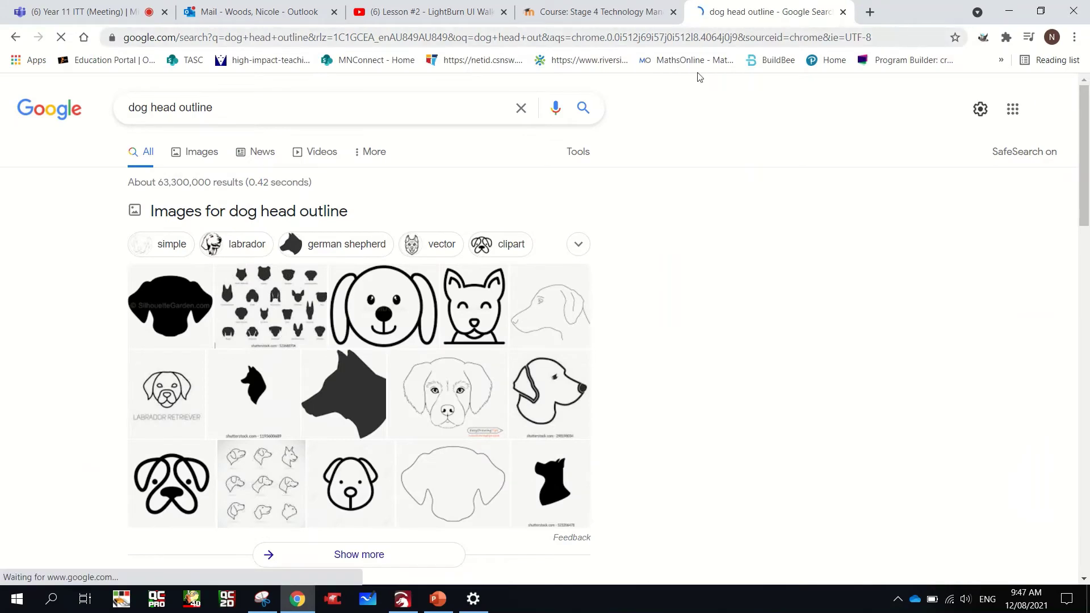
click(203, 152)
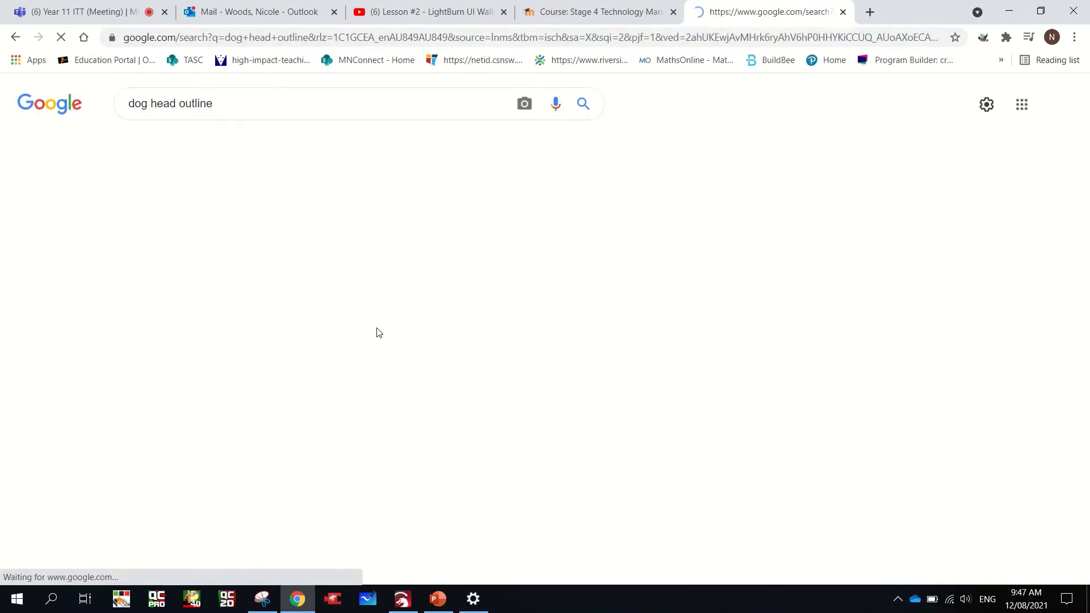
scroll(454, 394, down, 1)
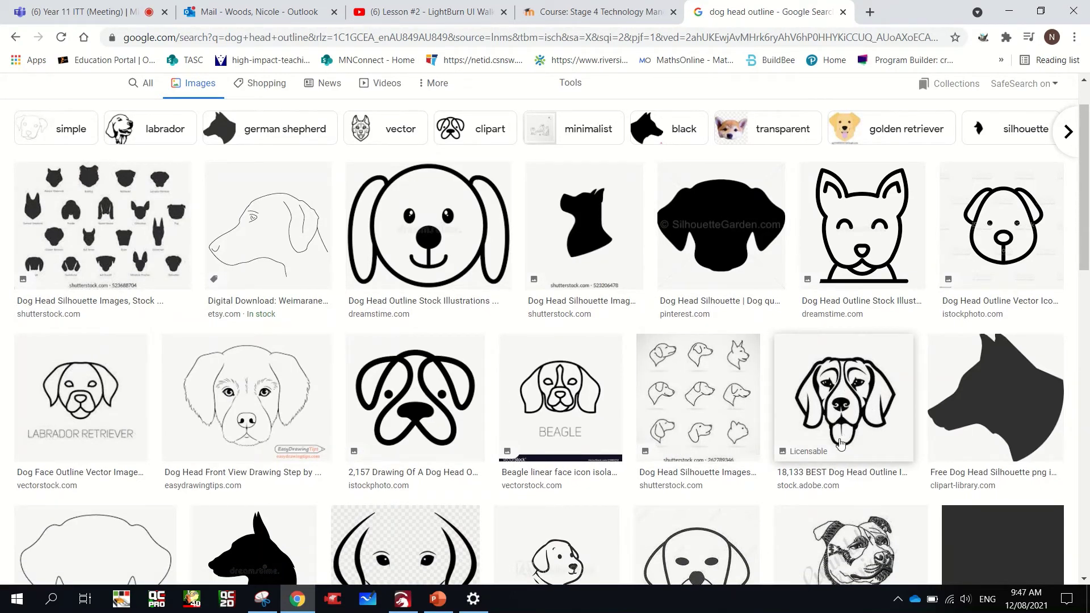
Save the beagle outline image to Pictures as '1 dog' and return to LightBurn
right_click(856, 413)
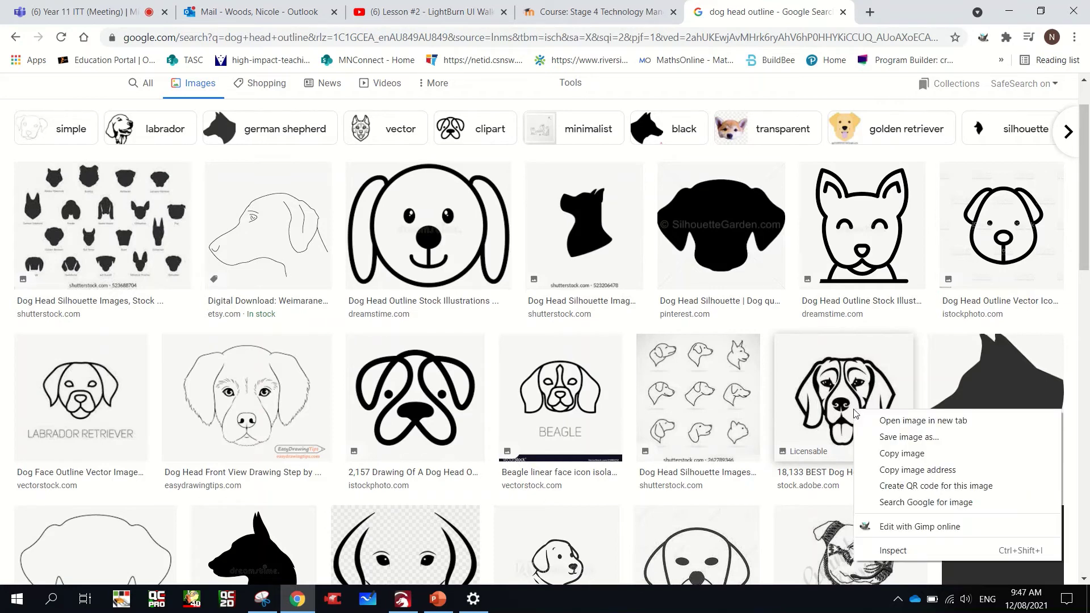
click(883, 440)
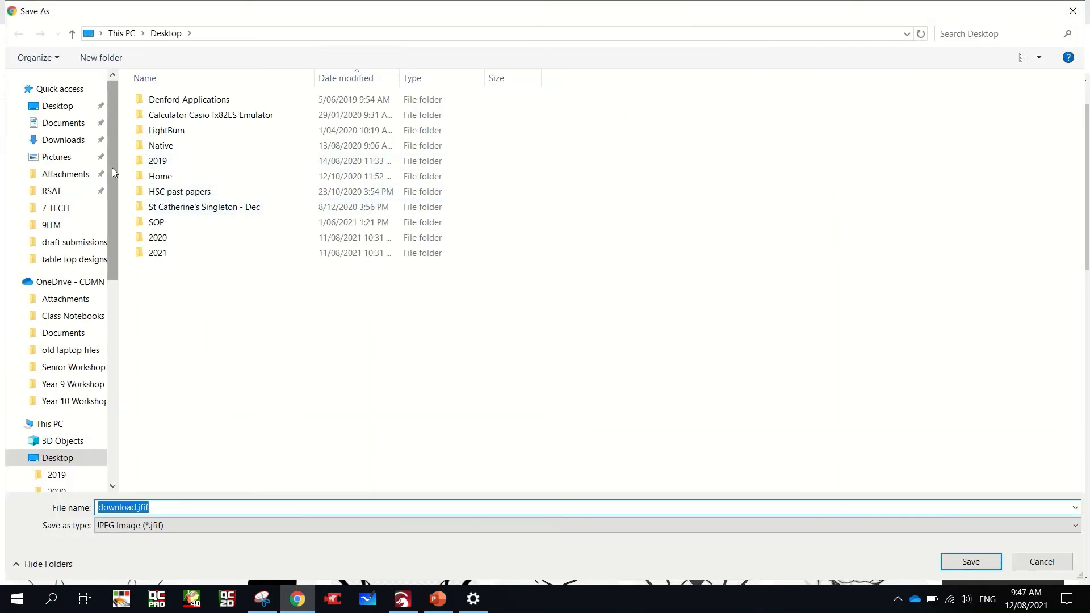
click(57, 157)
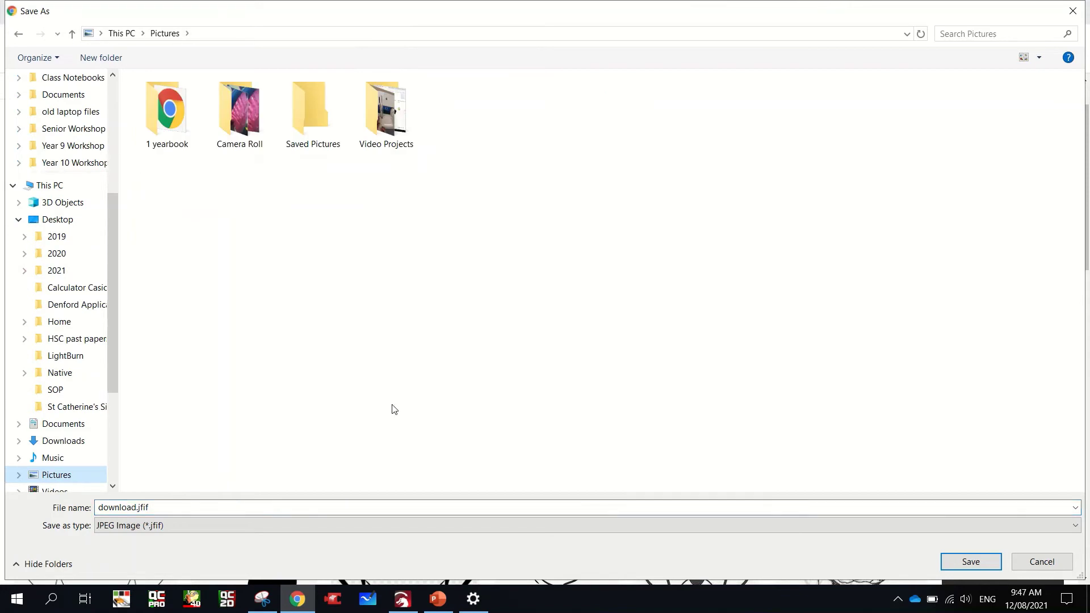
click(186, 502)
text(1 dog)
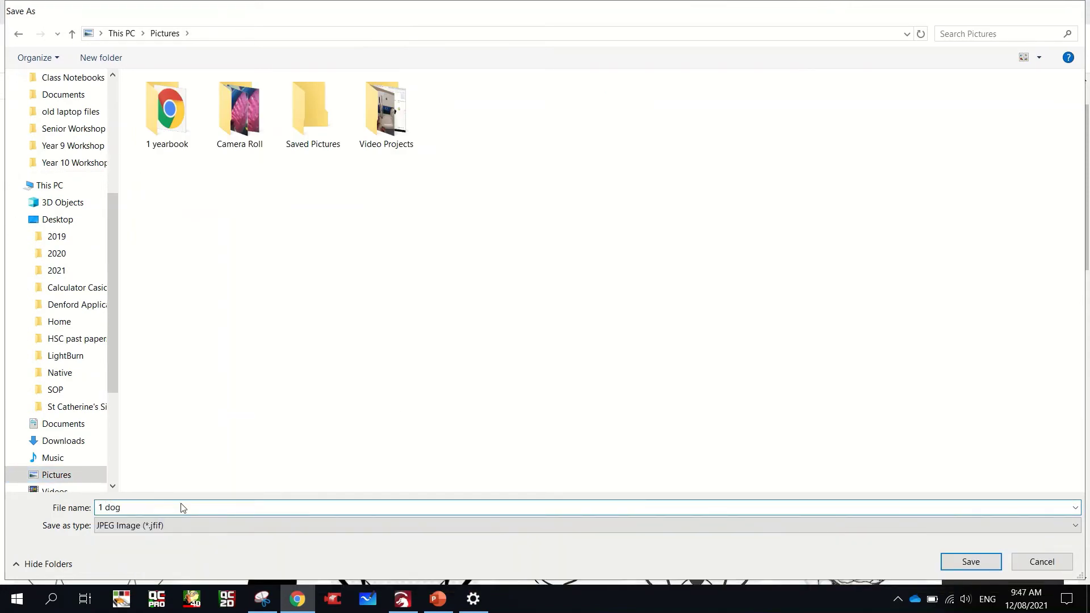
key(Return)
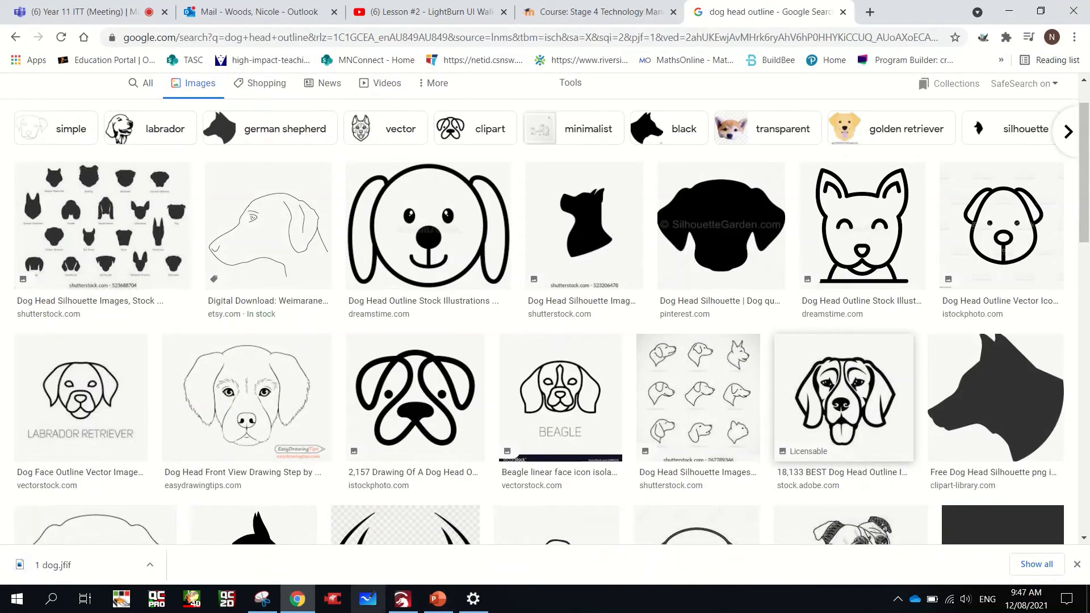
click(412, 600)
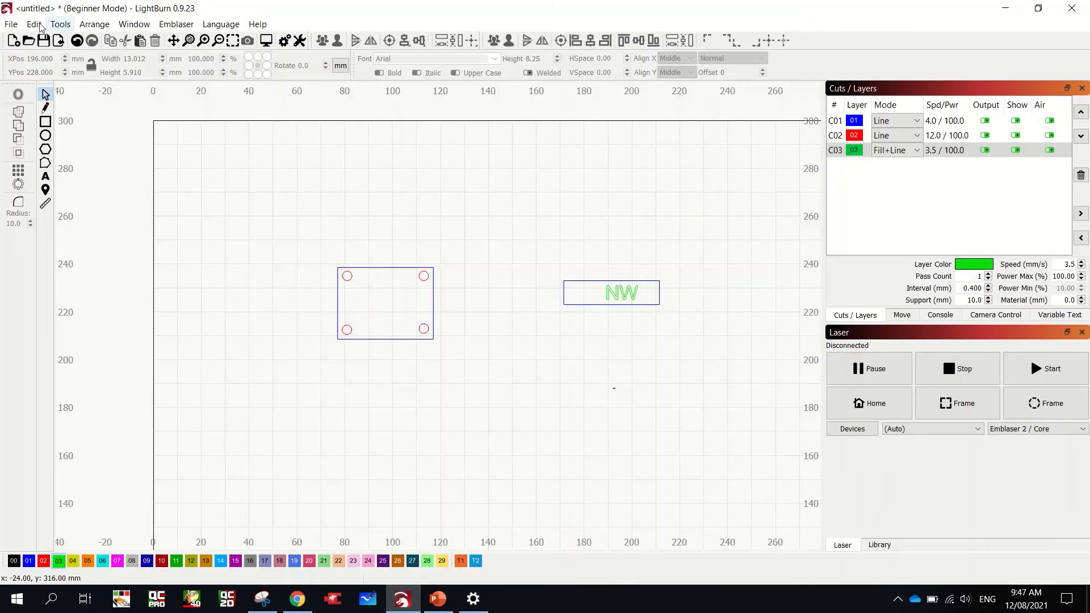
click(12, 24)
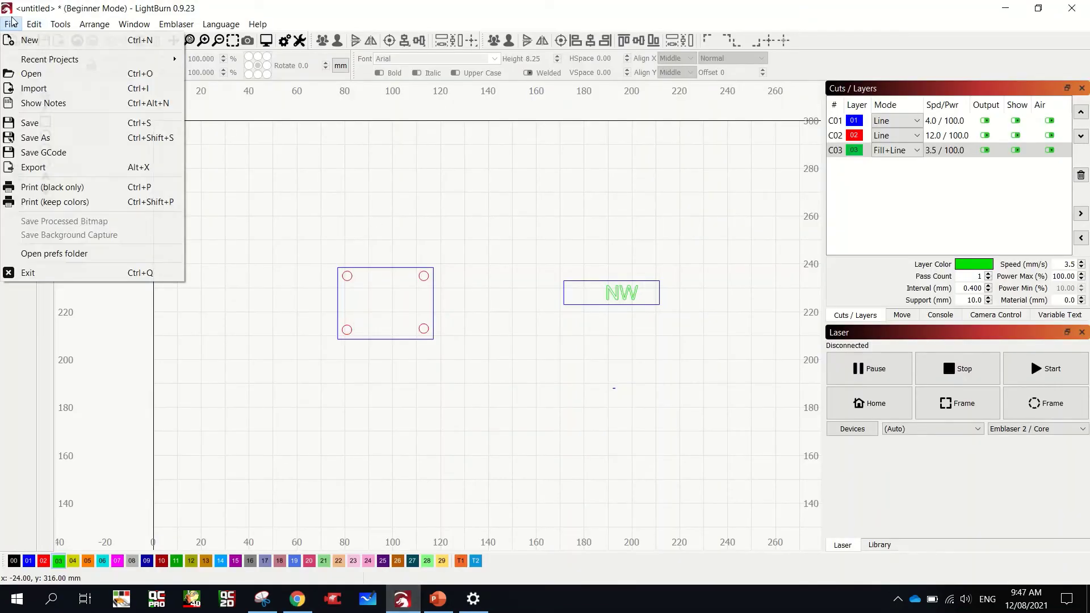
click(41, 91)
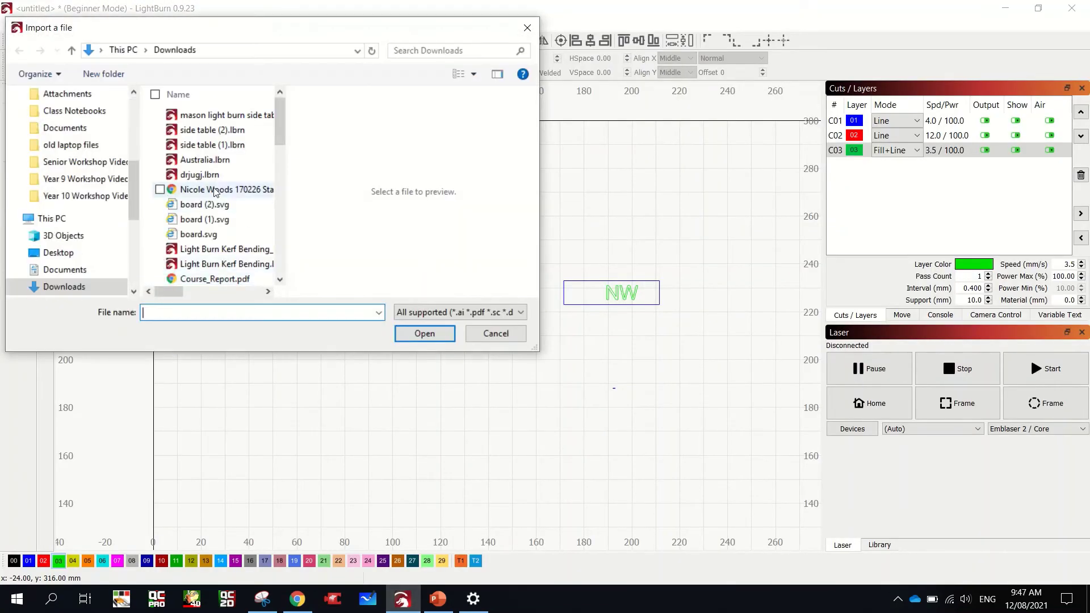
scroll(105, 142, up, 3)
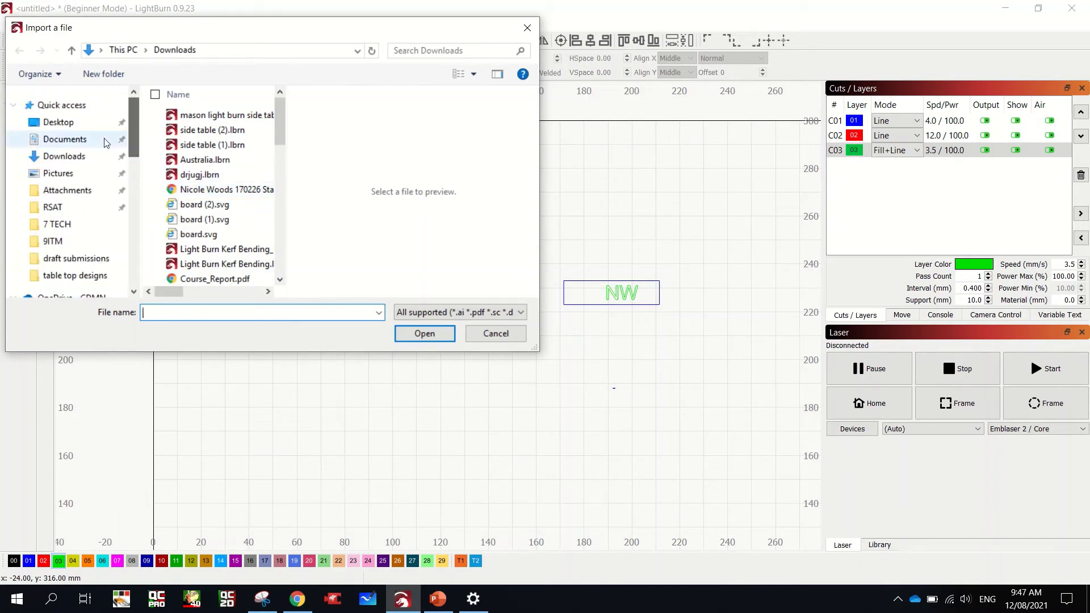
click(83, 173)
scroll(206, 253, down, 1)
scroll(206, 252, down, 3)
scroll(224, 176, down, 1)
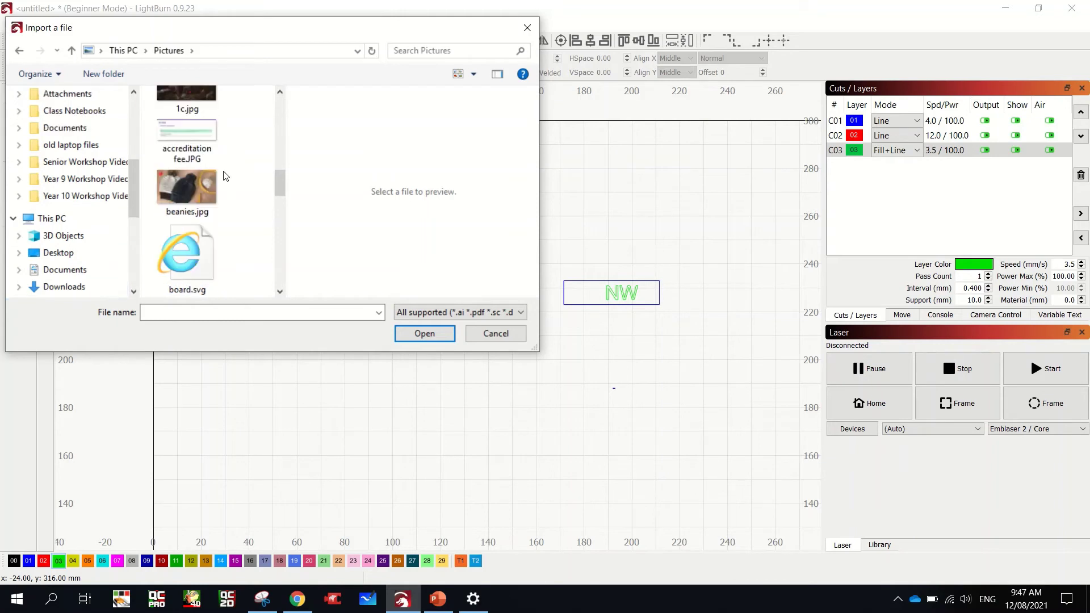
scroll(226, 176, down, 1)
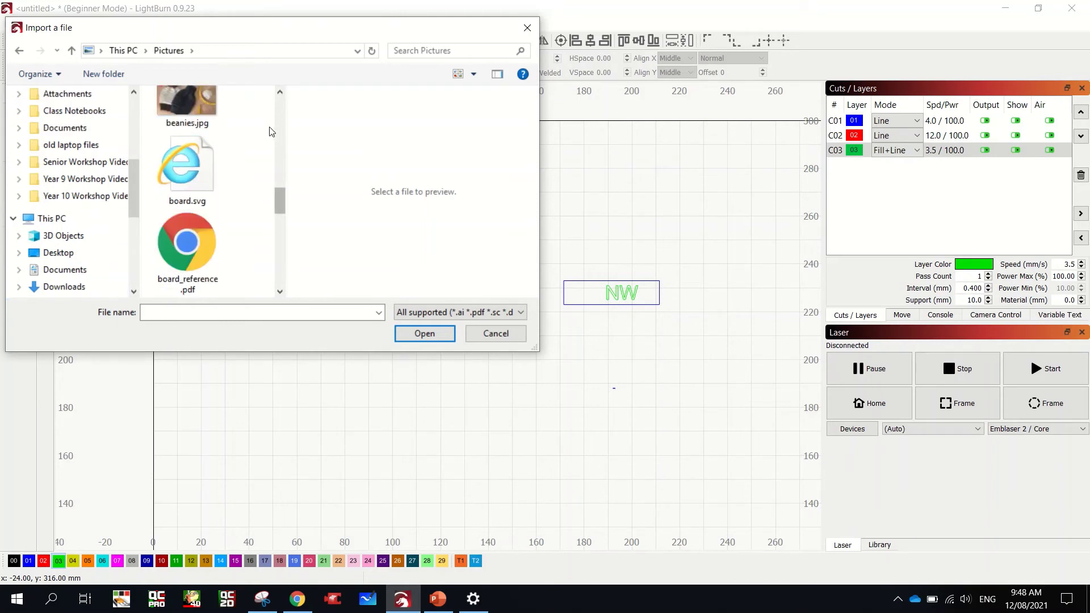
scroll(271, 132, up, 1)
scroll(271, 132, up, 3)
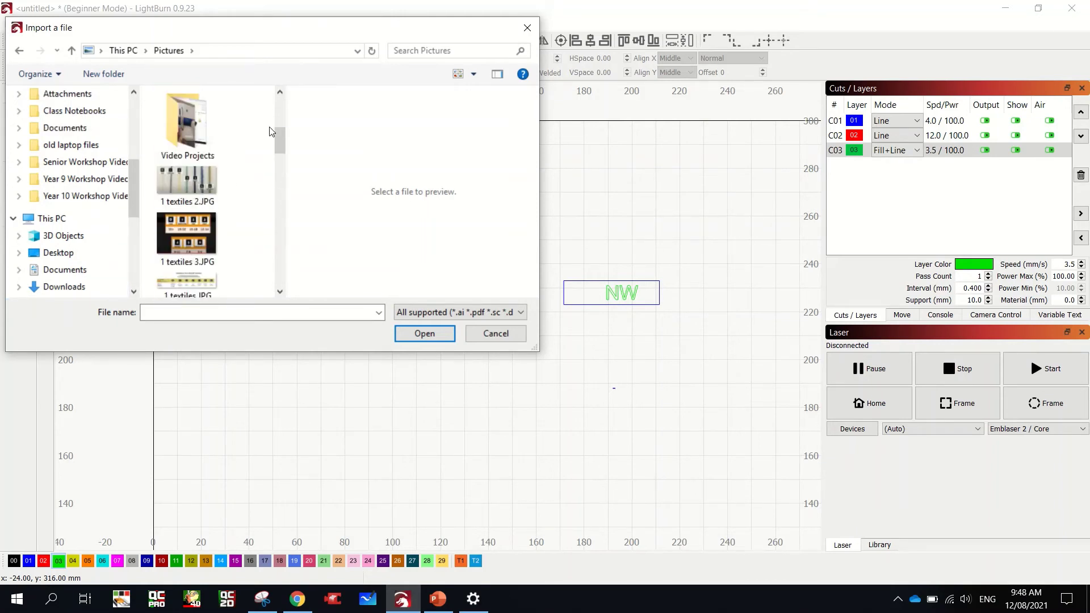
drag(281, 147, 271, 116)
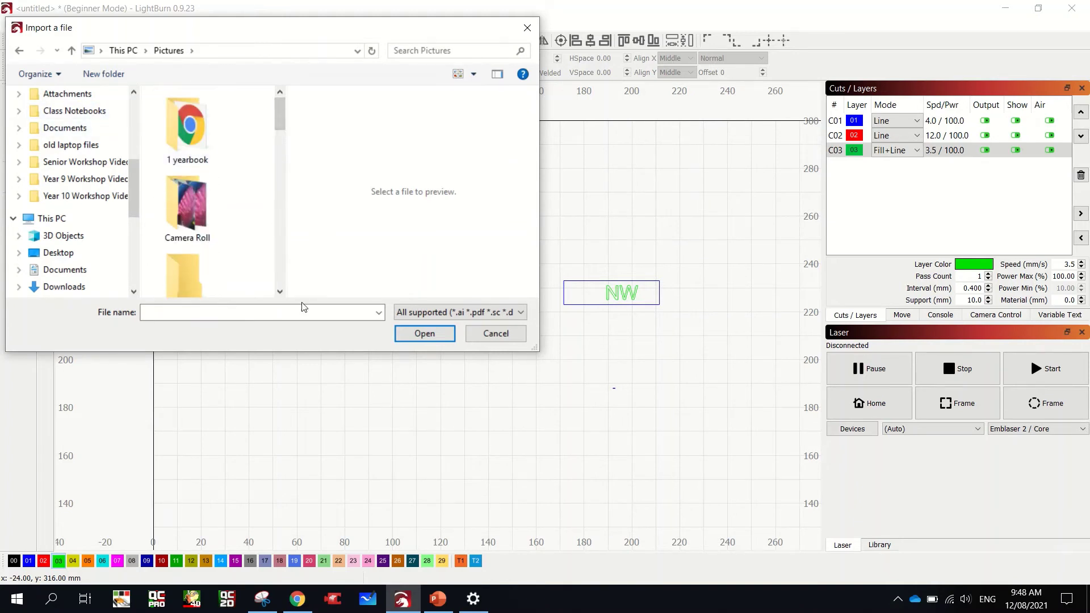
click(447, 314)
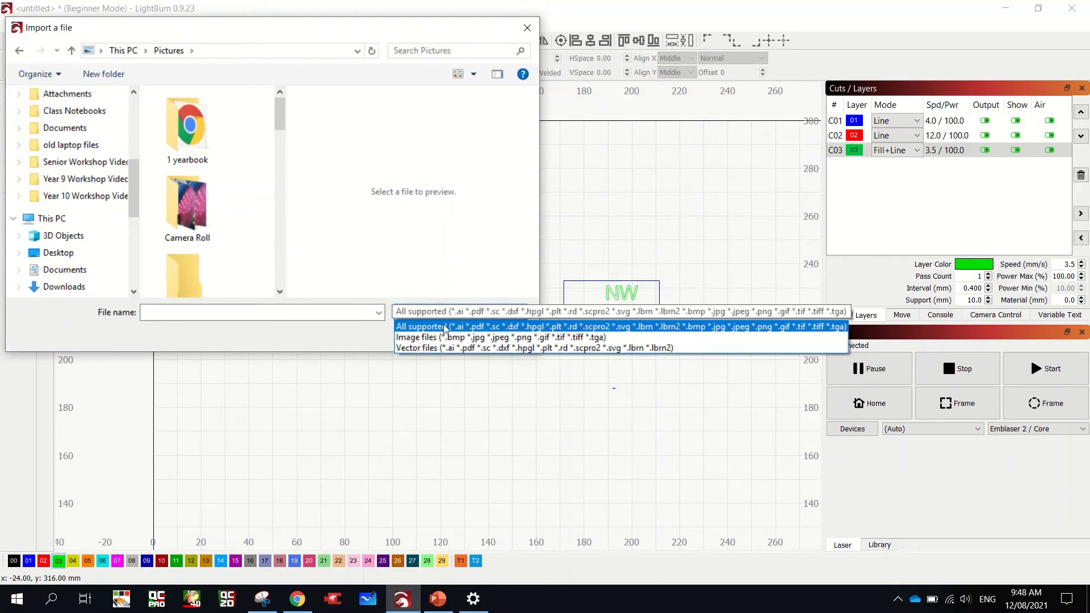
click(443, 340)
drag(280, 114, 299, 289)
click(487, 338)
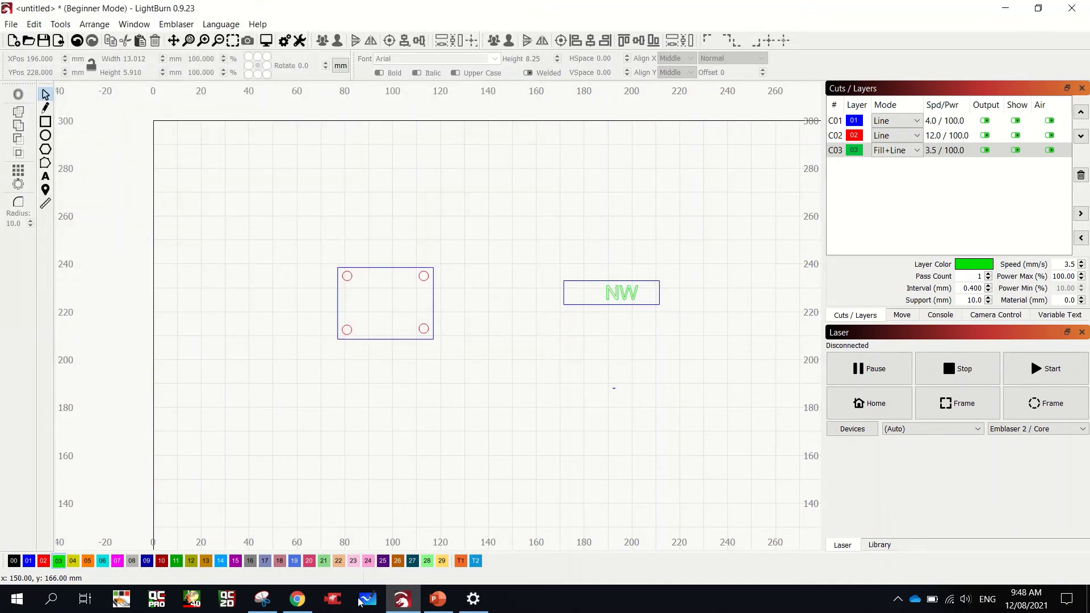
Back in the dog head outline results, start saving the beagle image again, then cancel it
click(297, 599)
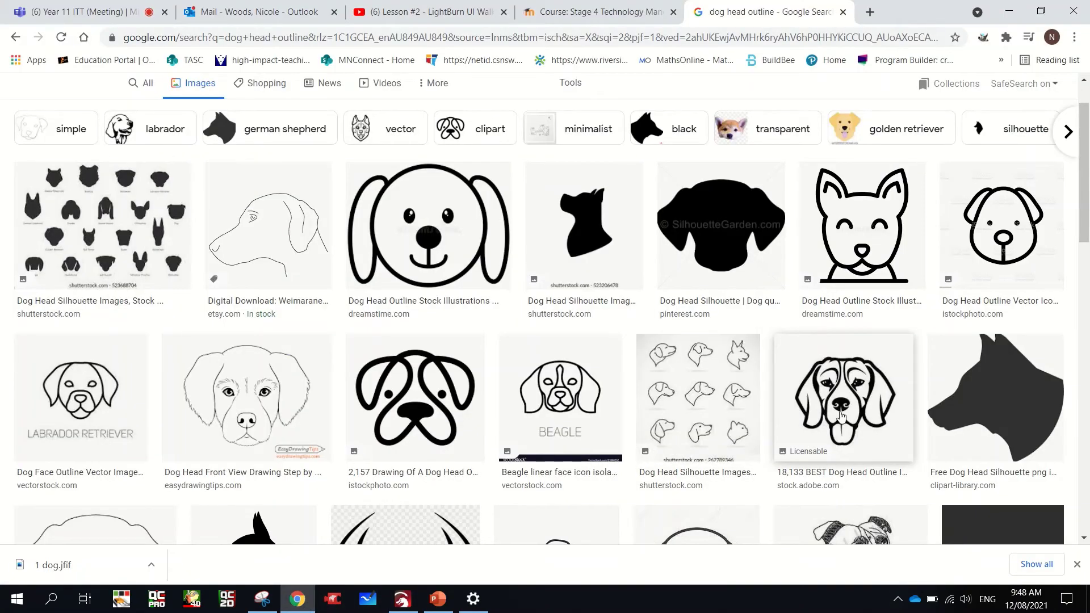
right_click(840, 416)
click(880, 437)
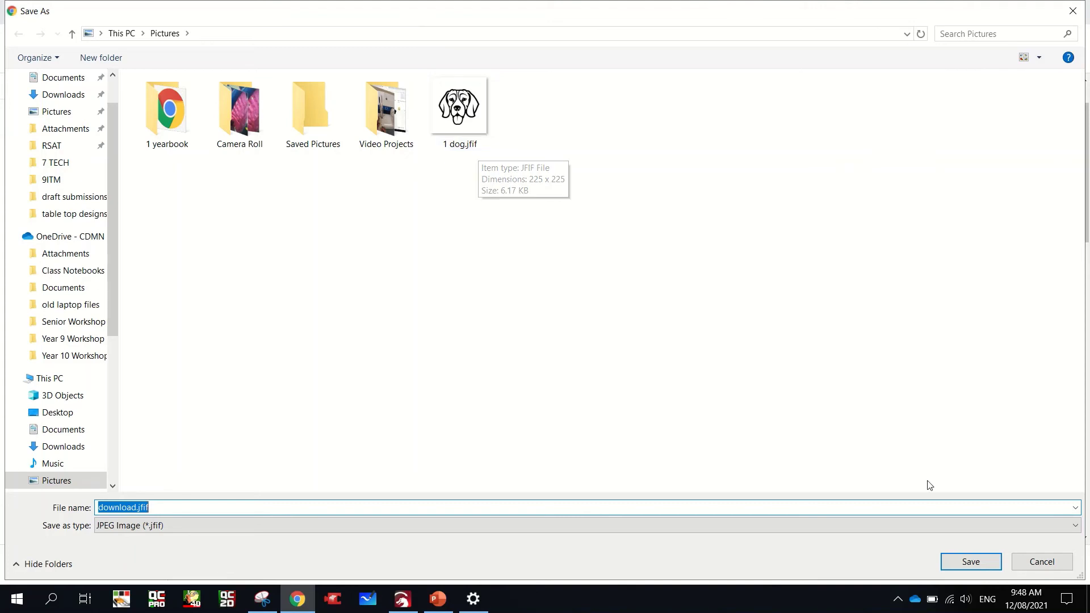
click(1041, 562)
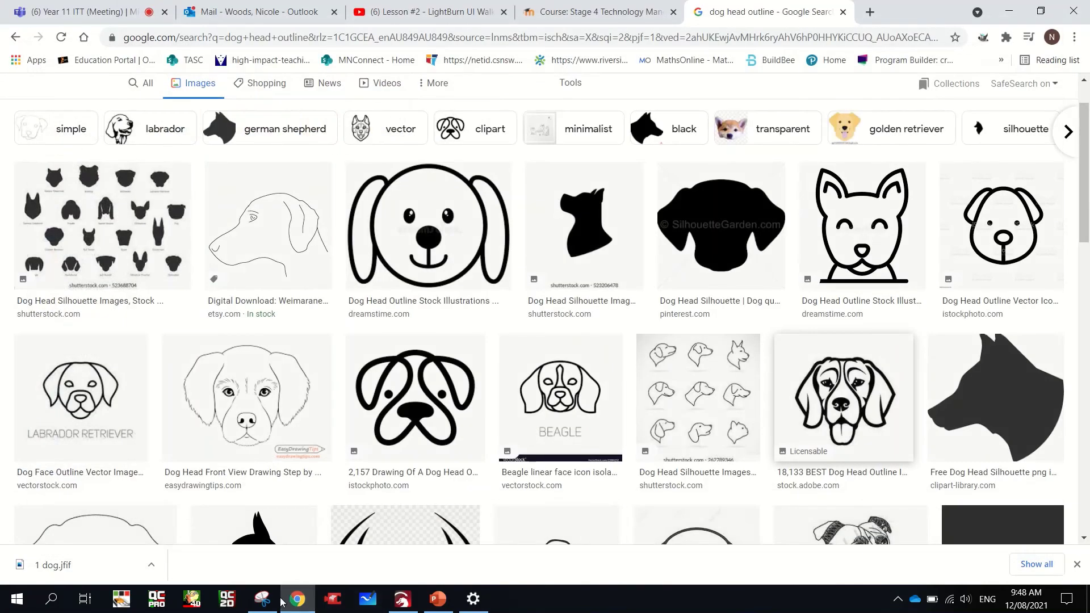
Snip the beagle head image and save it to Pictures as '1 dog' JPEG
click(262, 599)
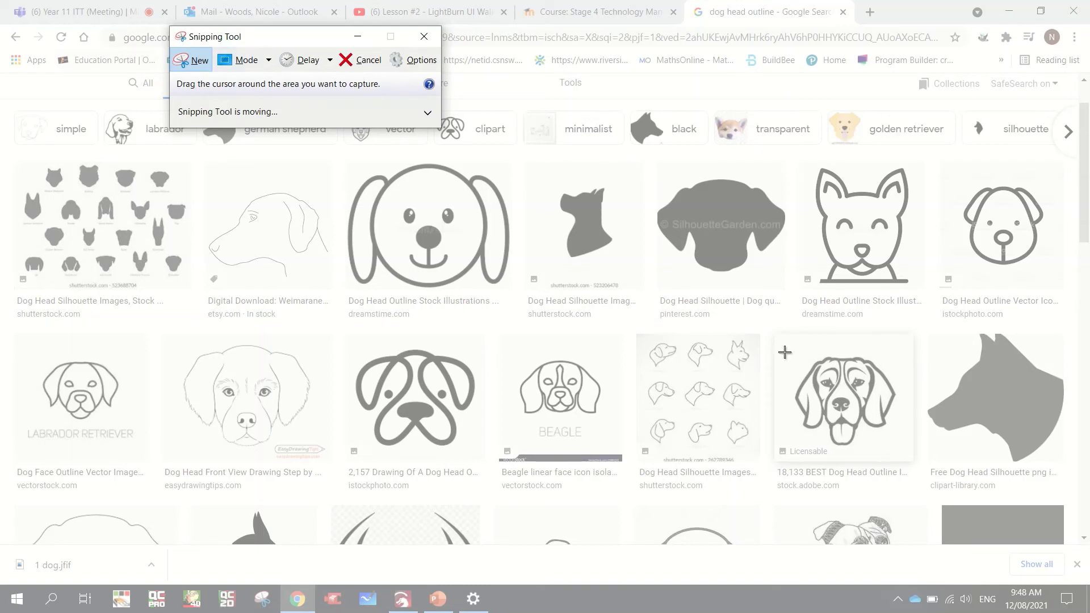
drag(783, 353, 901, 450)
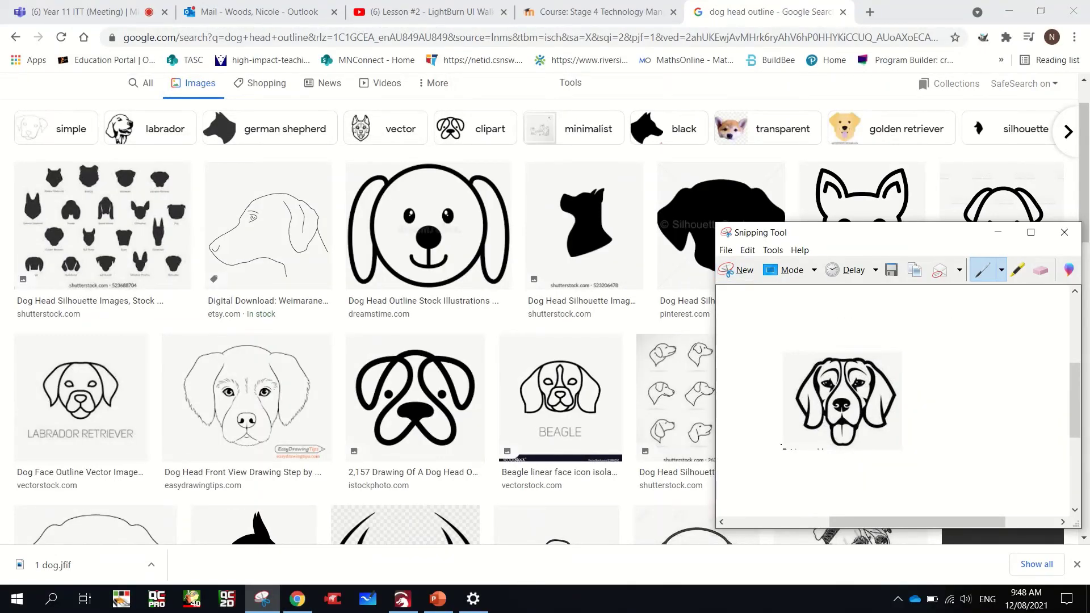
click(725, 250)
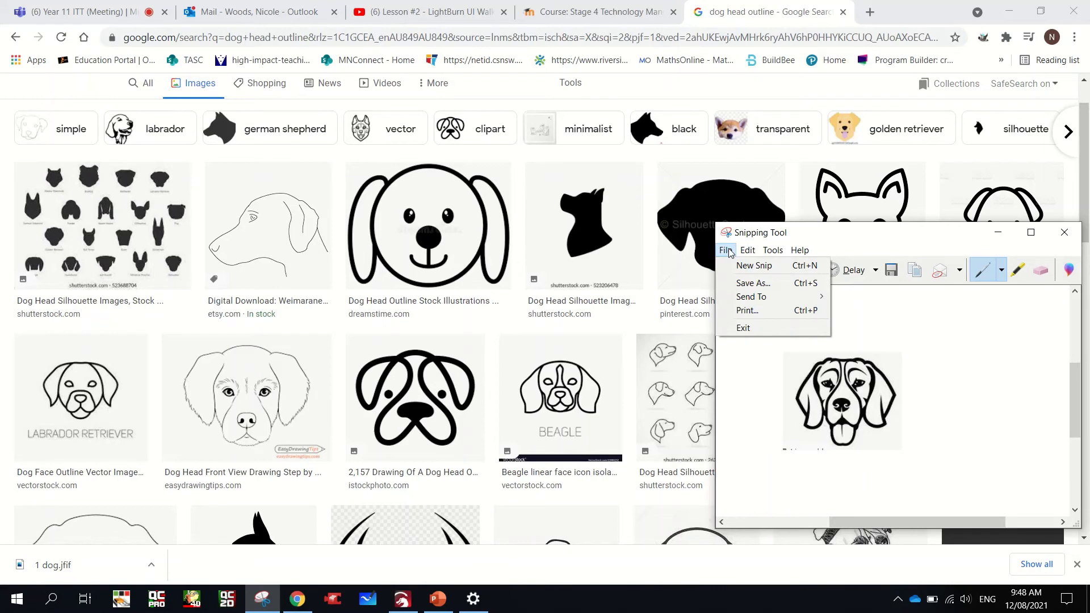
click(742, 282)
text(1.d)
key(BackSpace)
key(BackSpace)
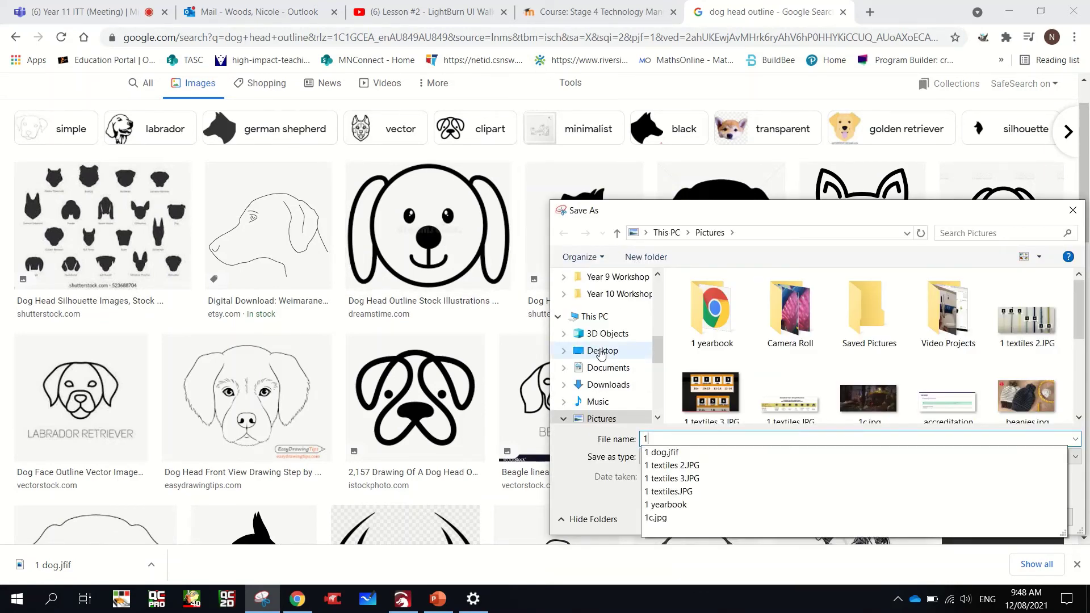
text(d)
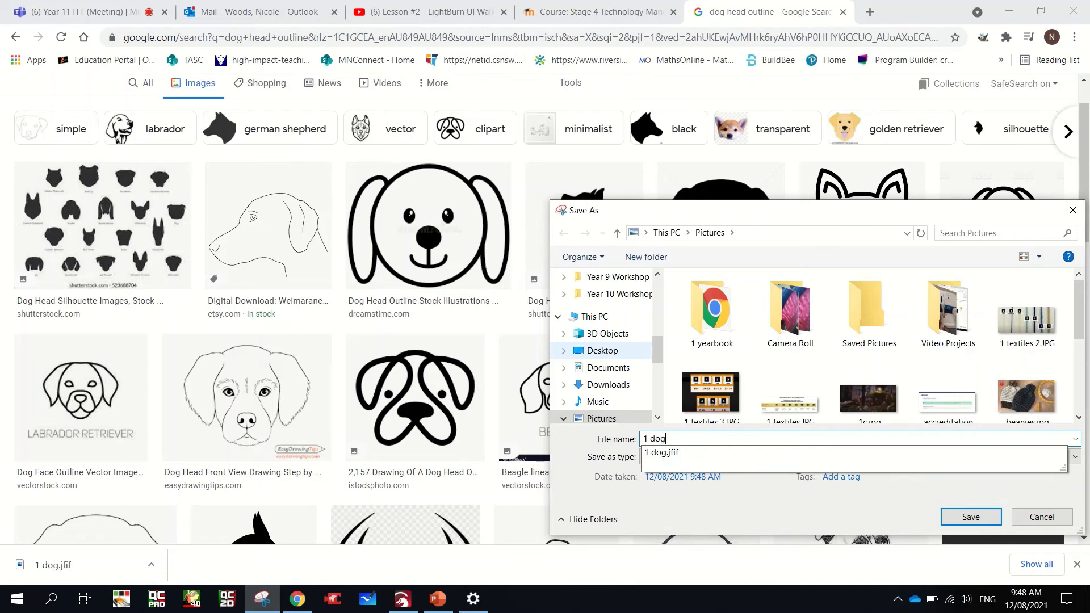
text(og)
key(Return)
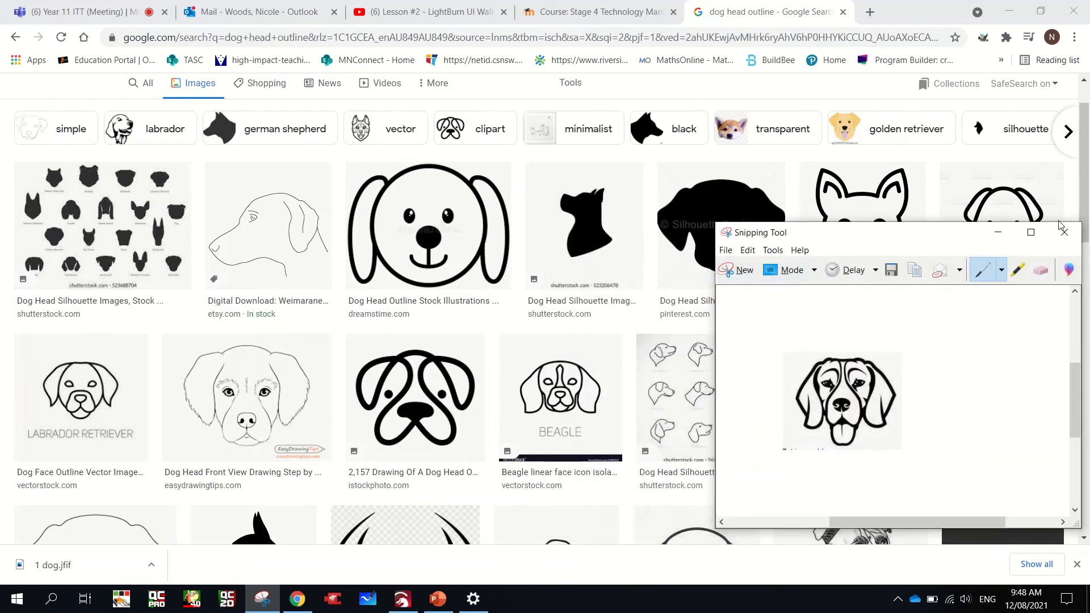
click(1063, 232)
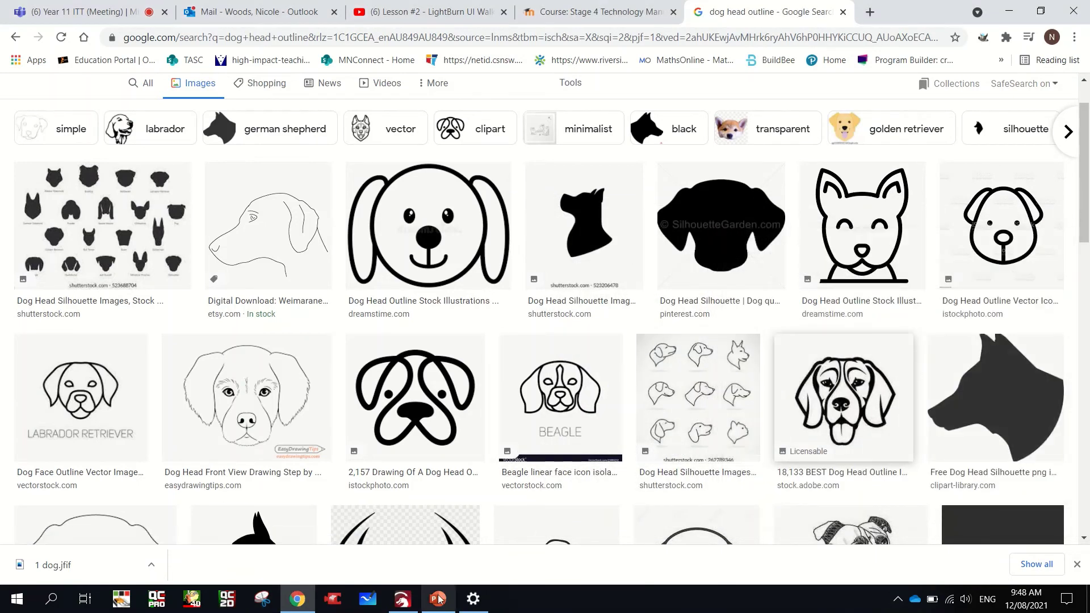
Start a File > Import in LightBurn and browse to the Pictures folder
click(403, 599)
click(11, 25)
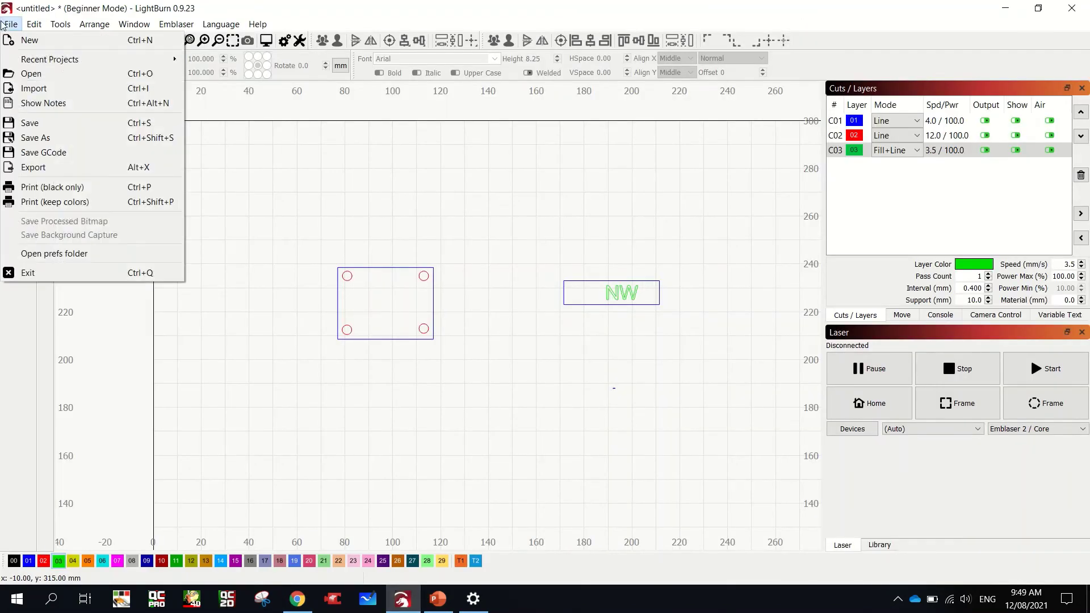
click(43, 90)
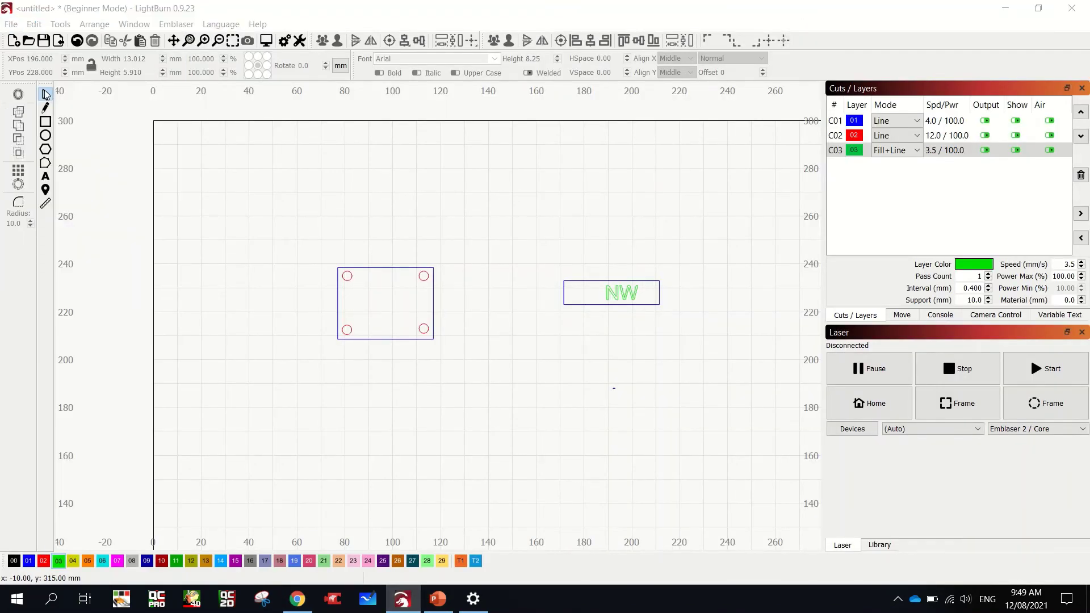
drag(280, 129, 281, 128)
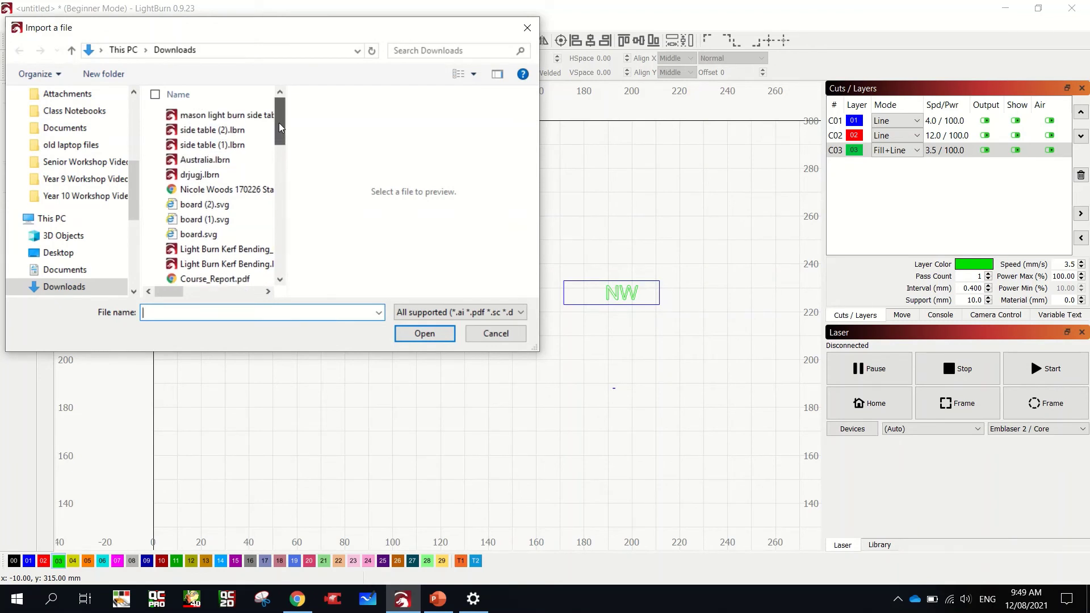
scroll(134, 180, up, 10)
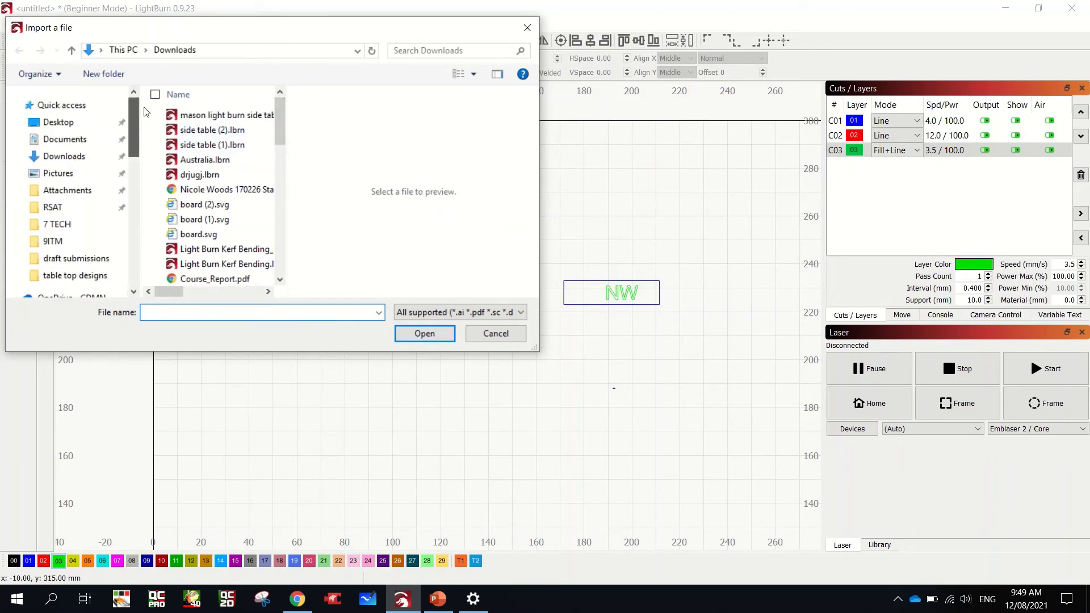
scroll(80, 162, down, 5)
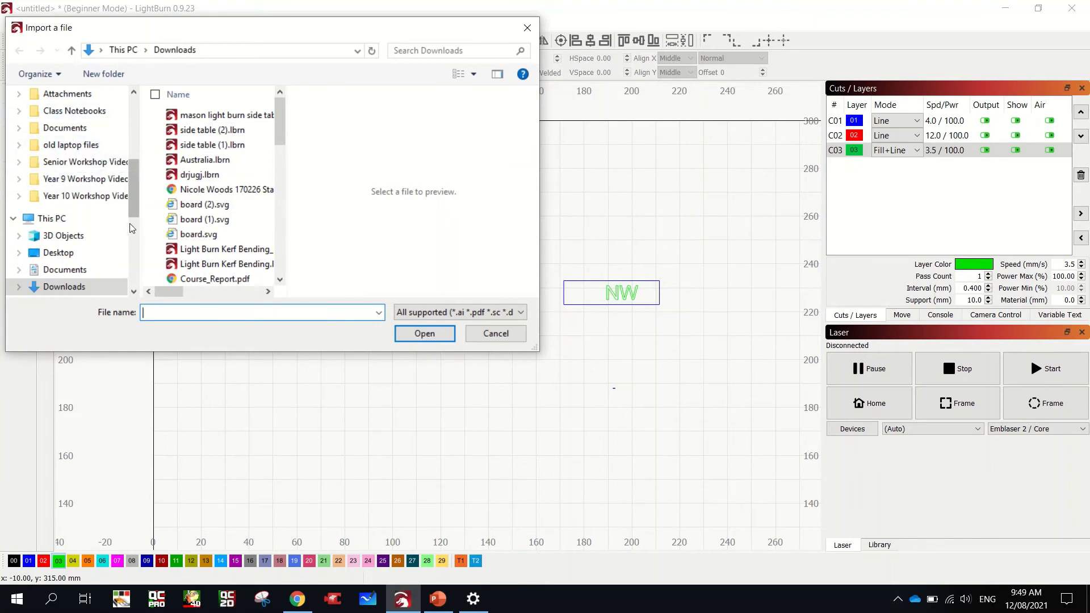
scroll(143, 126, up, 5)
scroll(143, 126, up, 2)
click(62, 173)
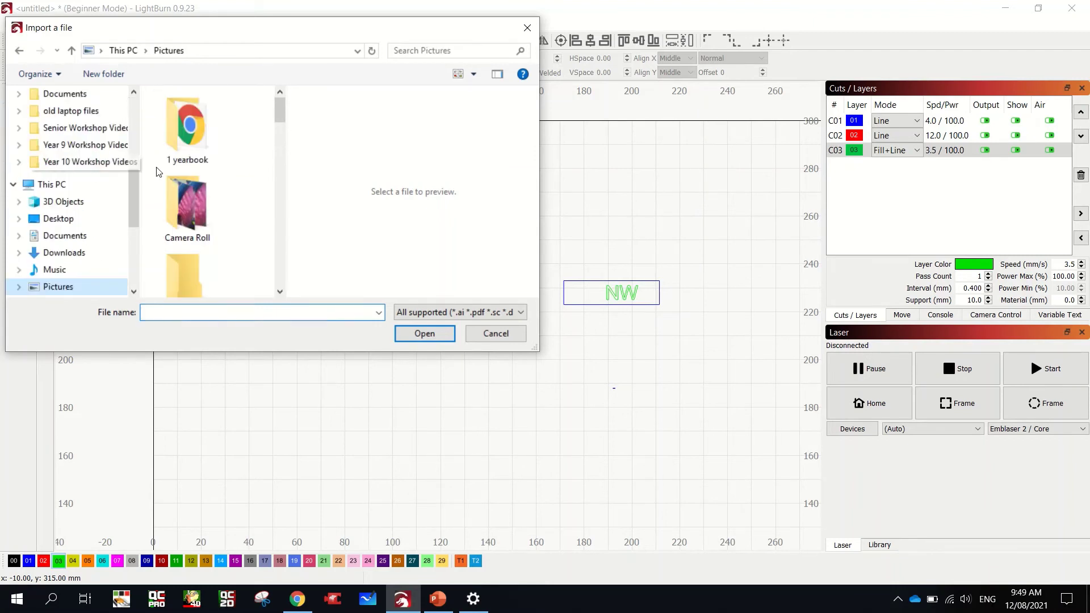
scroll(284, 127, down, 6)
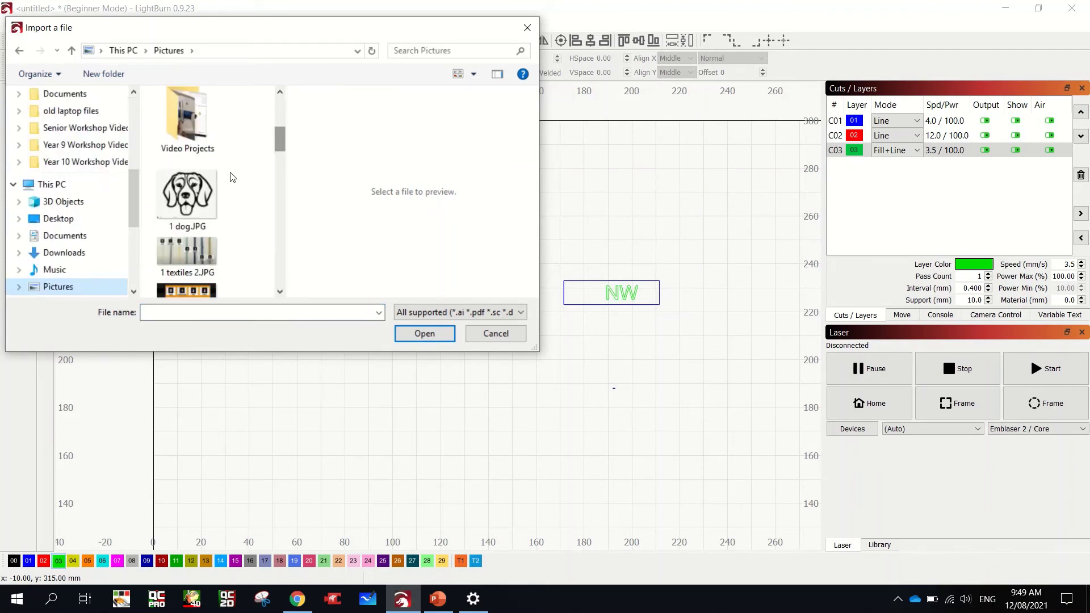
Import 1 dog.JPG and fit it, about 26.6 × 21.9 mm, inside the holed rectangle
click(199, 192)
click(433, 332)
drag(452, 320, 412, 320)
drag(457, 364, 387, 314)
Trace the beagle image with Cutoff 0 and Threshold 164
click(60, 24)
click(91, 293)
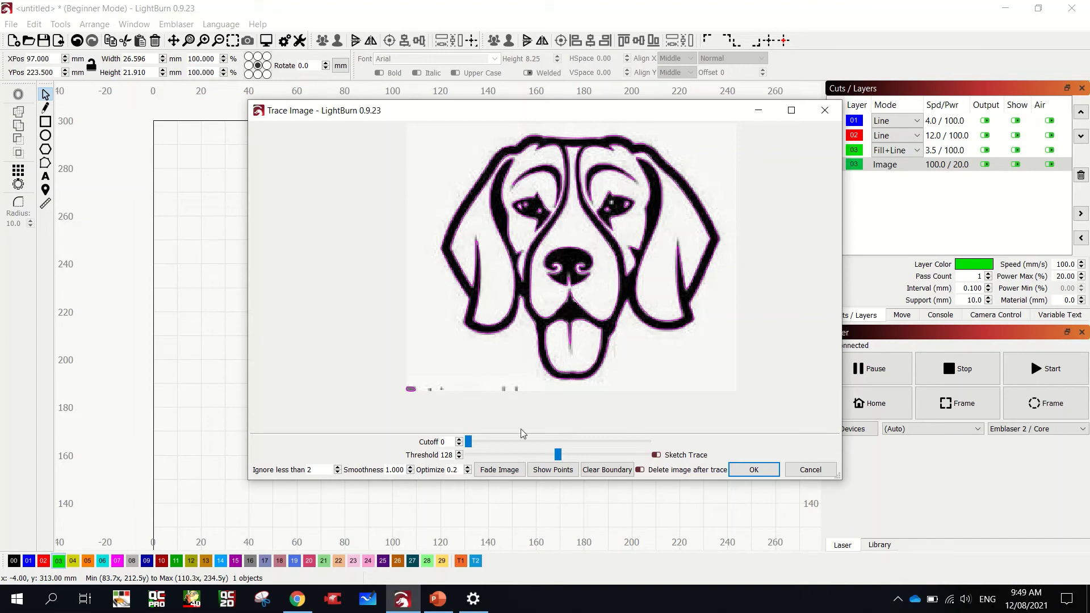
mouse_move(470, 443)
mouse_down()
mouse_move(516, 444)
mouse_move(467, 452)
mouse_up()
mouse_move(570, 458)
mouse_down()
mouse_move(586, 459)
mouse_move(544, 463)
mouse_move(585, 466)
mouse_up()
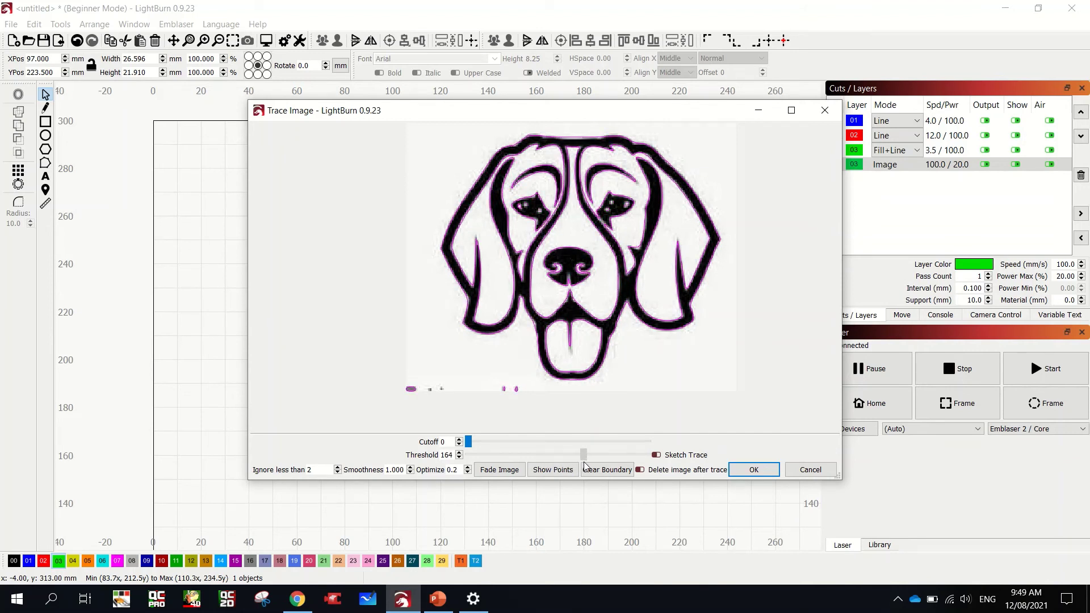
Accept the trace and delete the original beagle bitmap
click(755, 470)
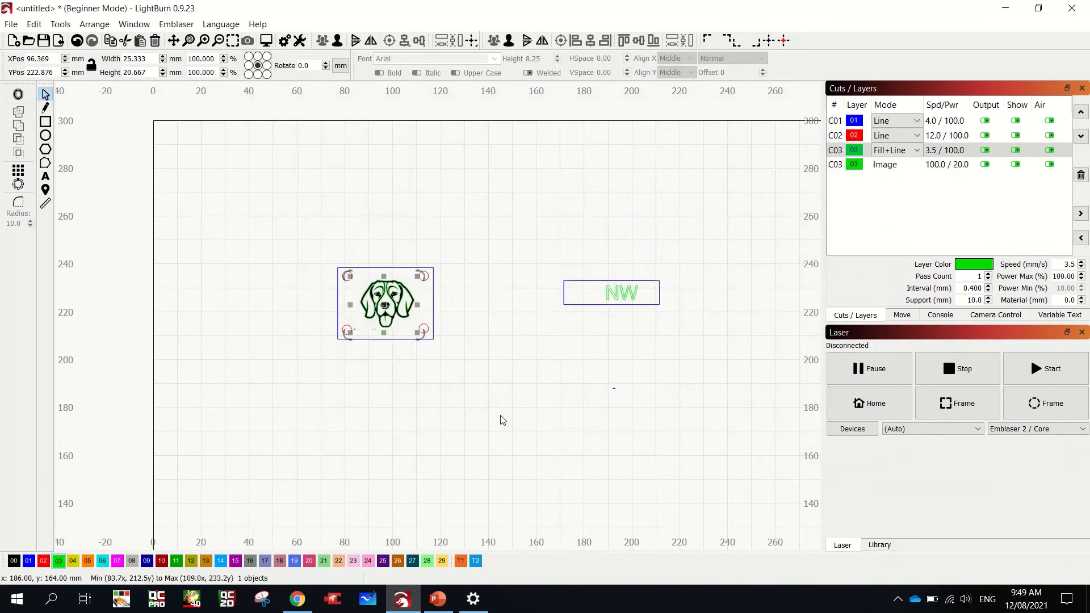
scroll(410, 333, up, 8)
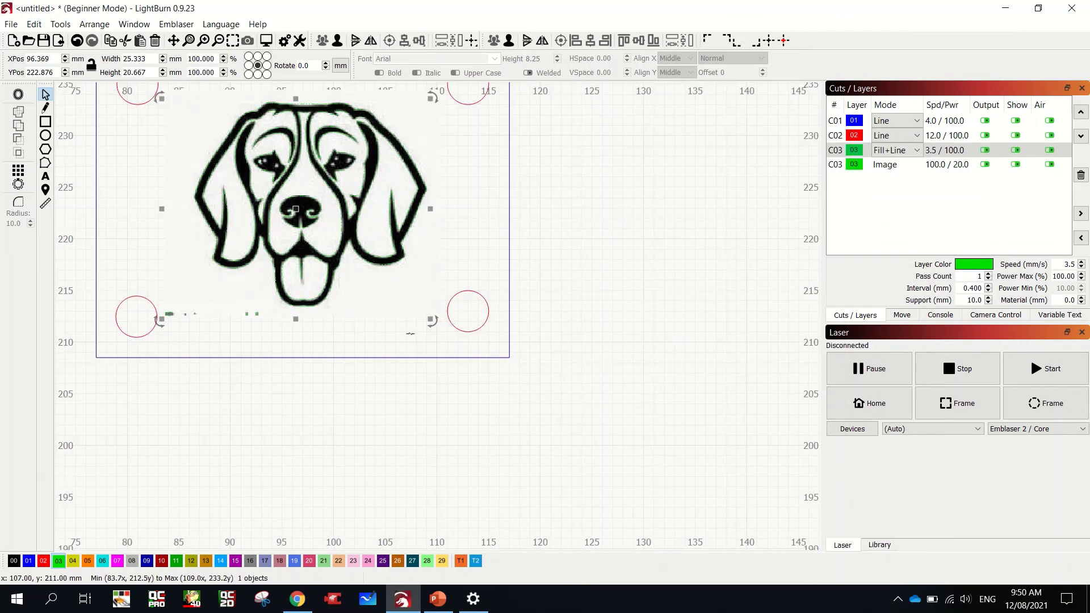
click(189, 275)
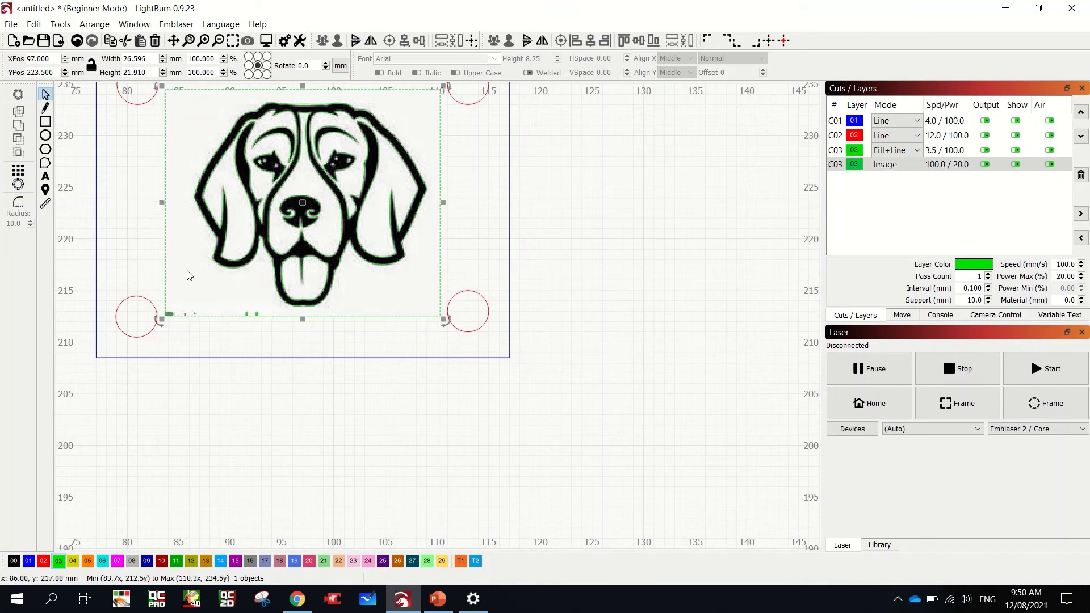
key(Delete)
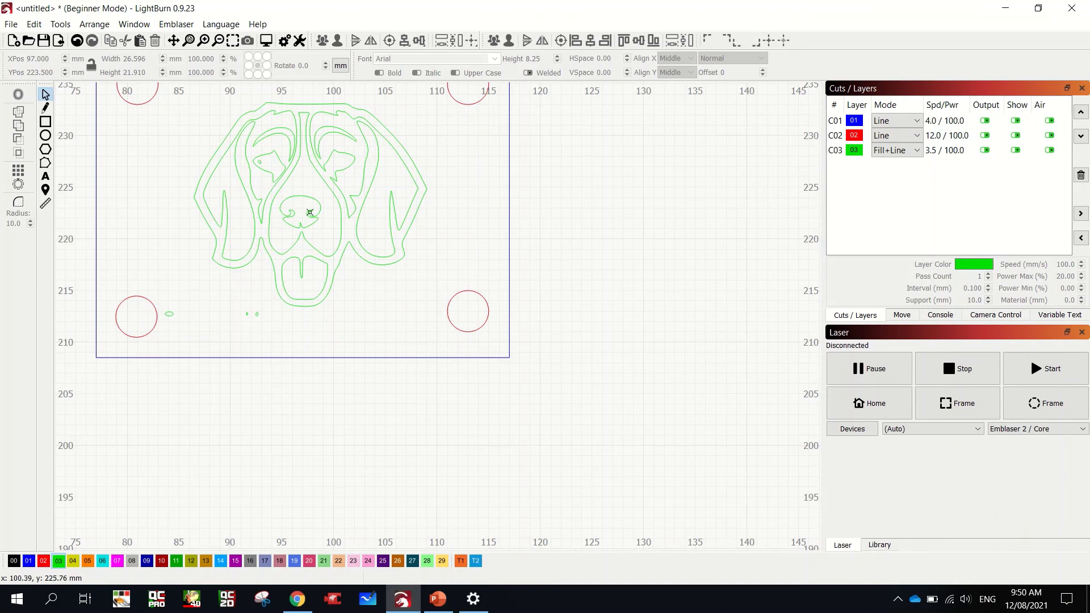
Ungroup the traced dog outline and delete the stray specks below it
click(256, 316)
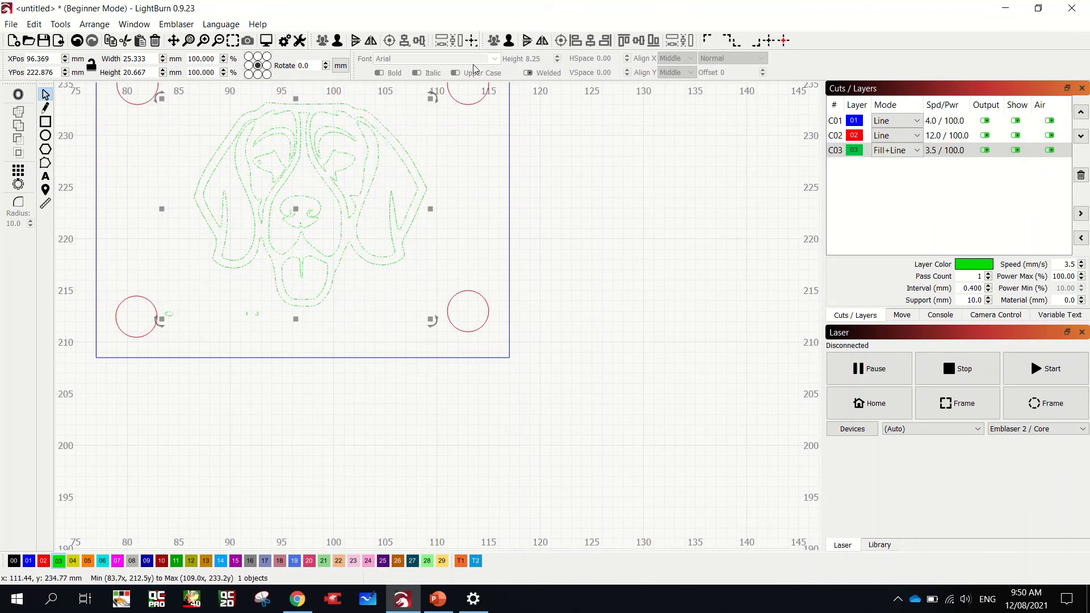
click(509, 44)
click(362, 408)
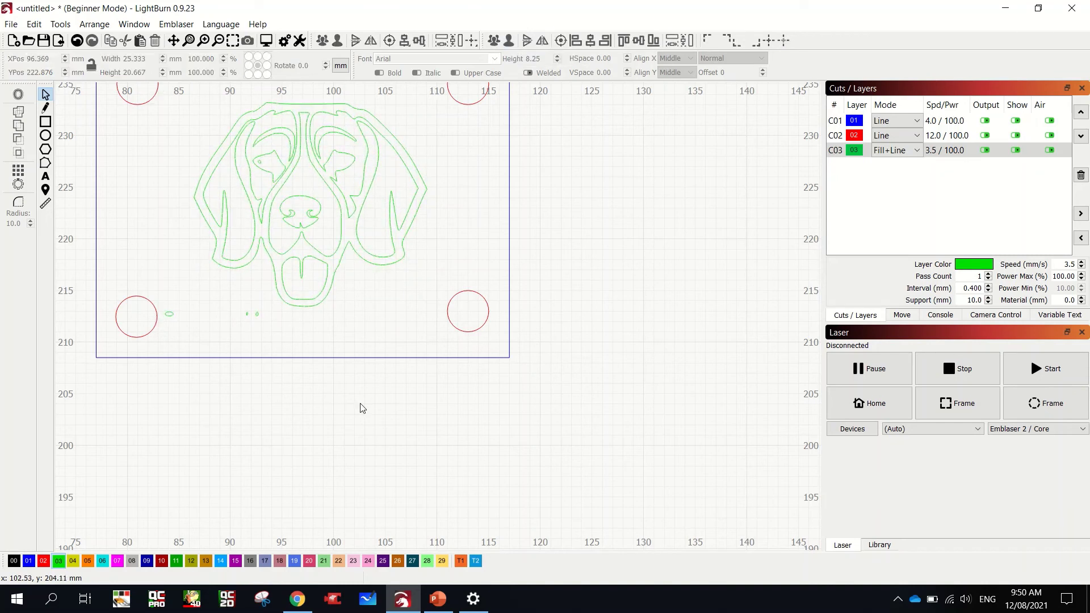
click(259, 316)
click(277, 334)
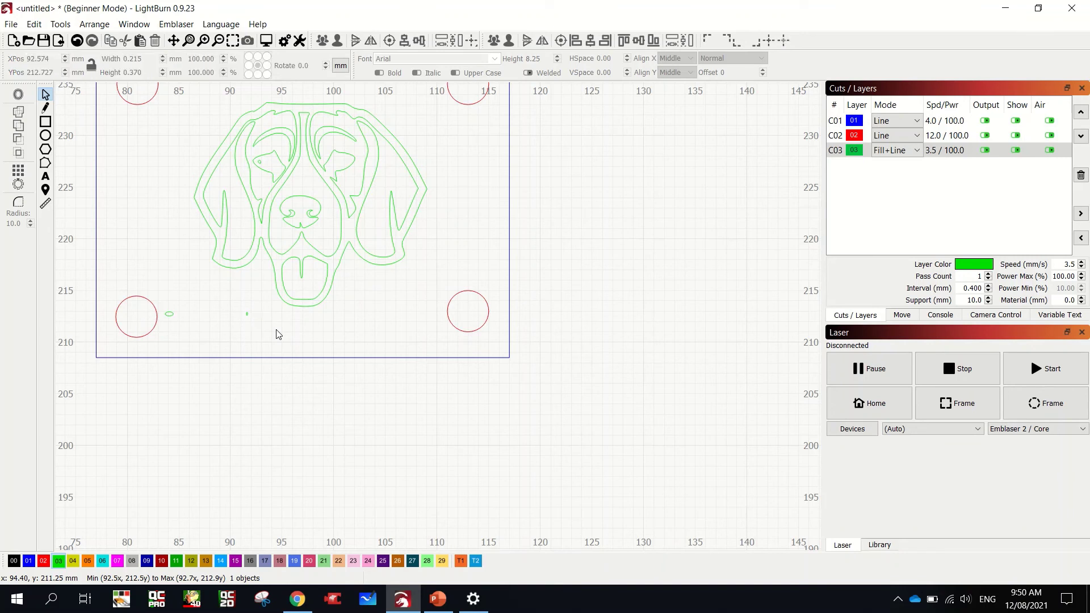
click(249, 314)
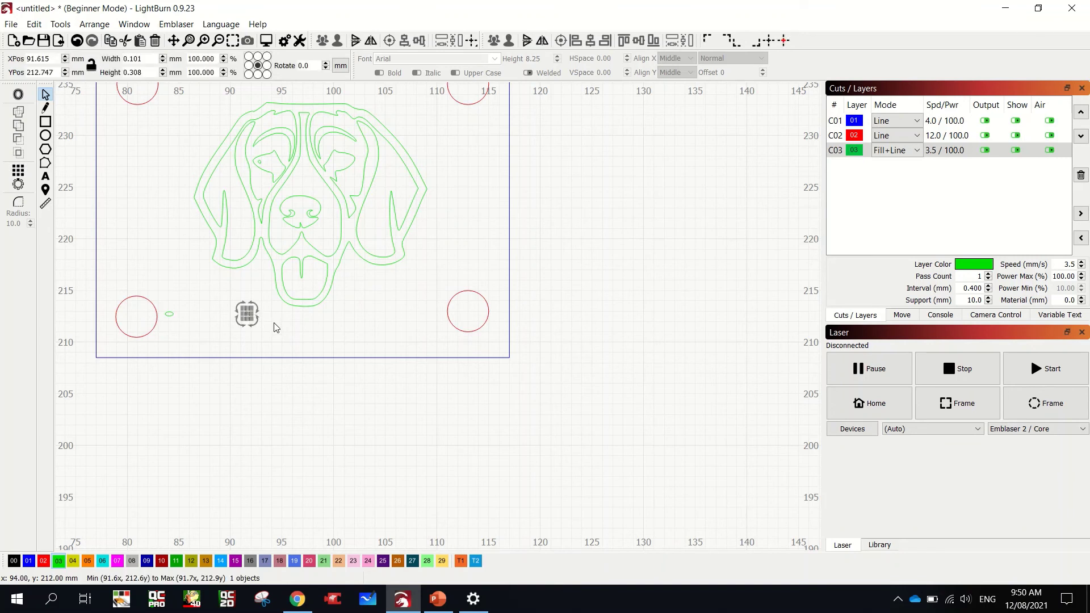
key(Delete)
click(174, 314)
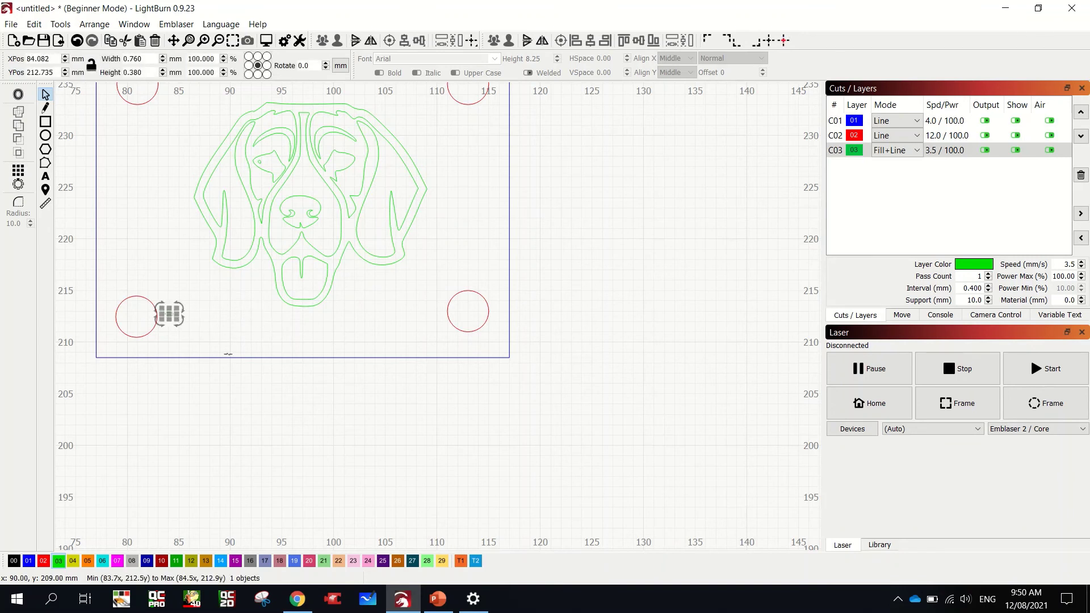
key(Delete)
scroll(228, 354, down, 5)
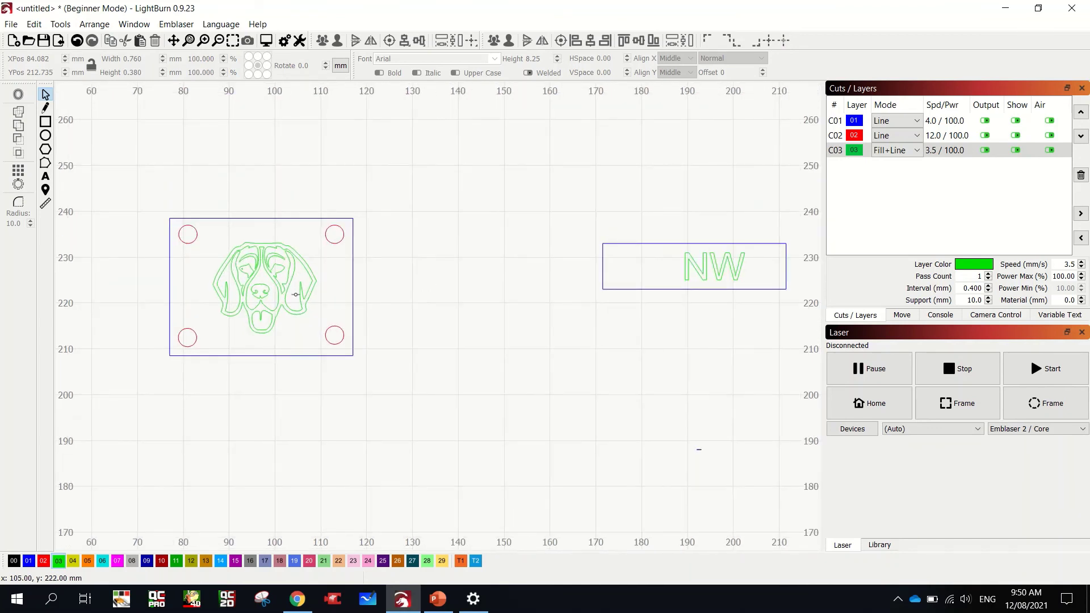
Inspect the hatched beagle fill in the job preview (12:13 estimate), then close it
key(alt+p)
scroll(410, 231, up, 6)
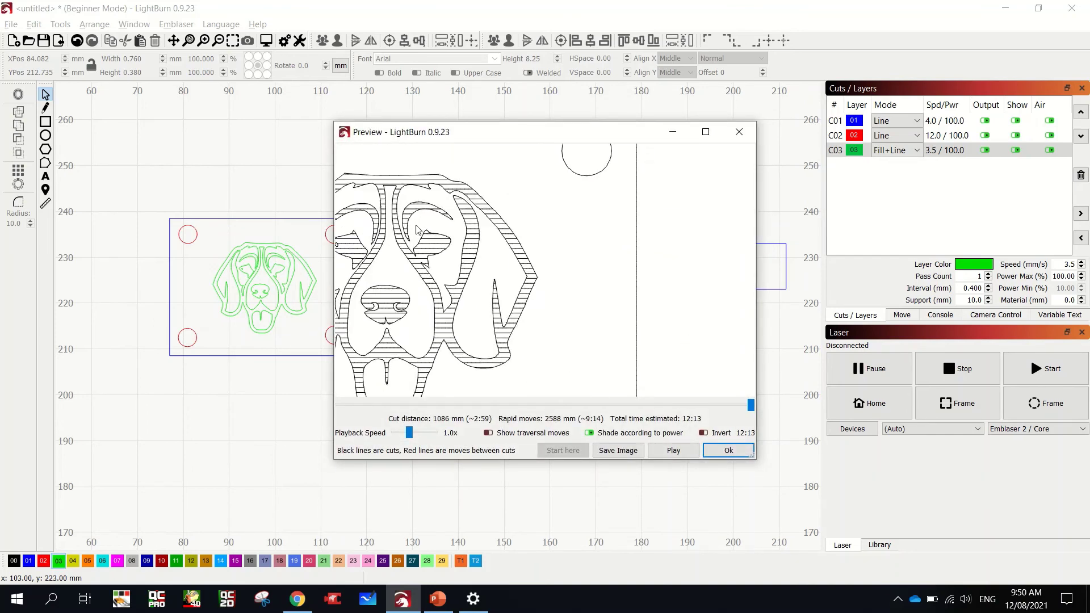
scroll(417, 229, down, 6)
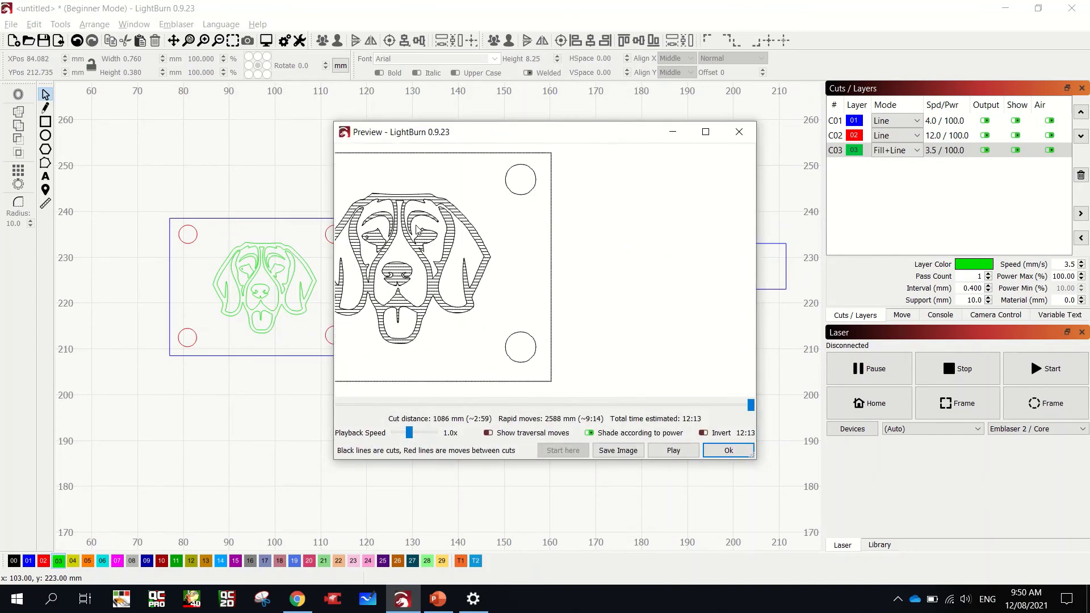
scroll(390, 244, up, 4)
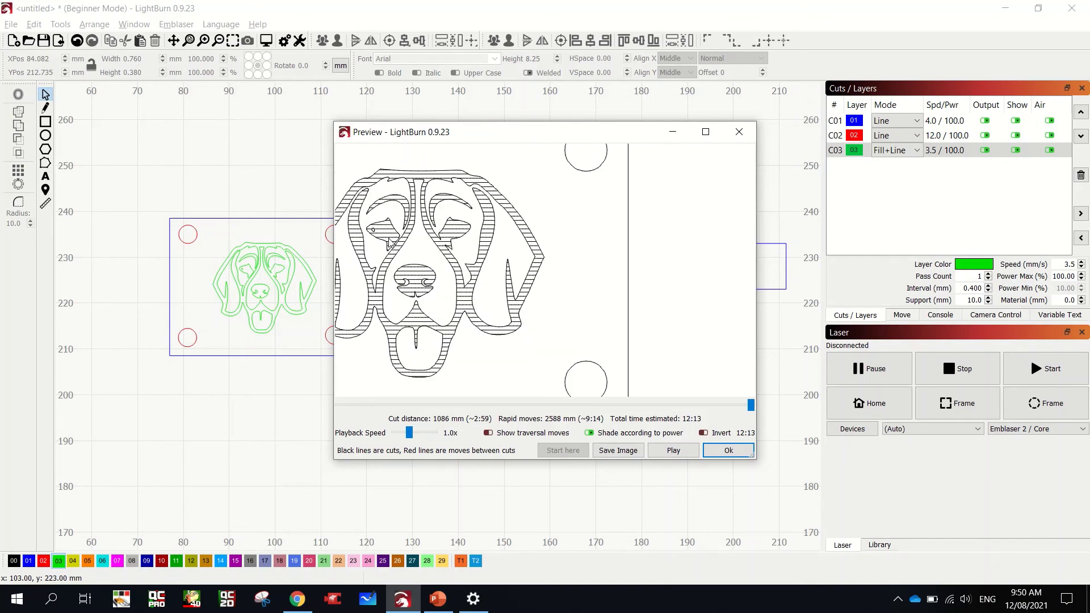
scroll(390, 244, down, 4)
scroll(362, 268, up, 4)
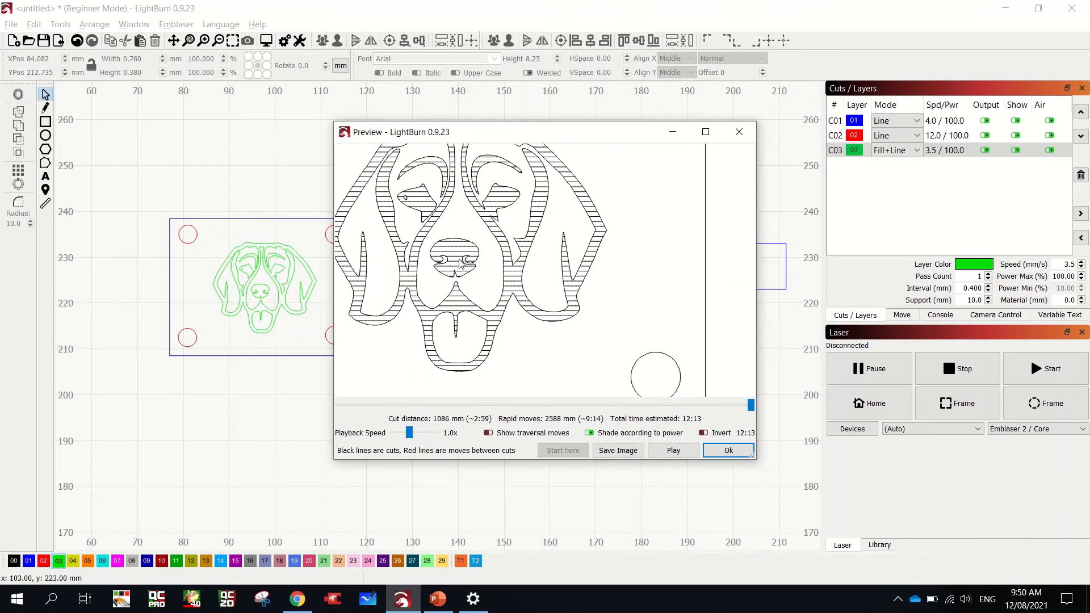
scroll(461, 263, down, 4)
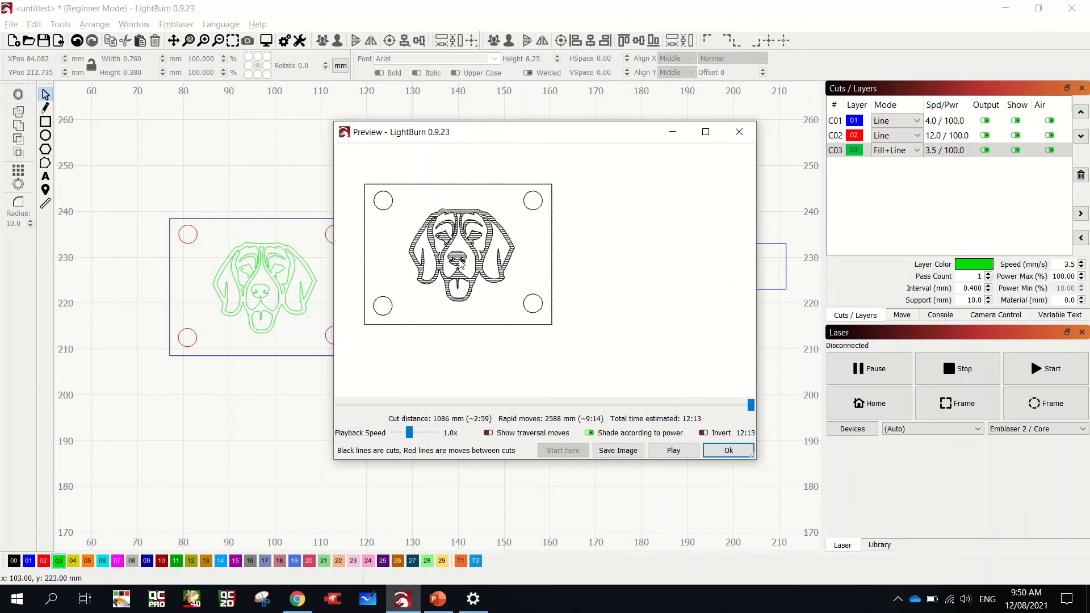
click(709, 449)
Move the dog's nose onto its own yellow layer 04, keeping it in Line mode
scroll(230, 329, up, 5)
scroll(229, 329, up, 1)
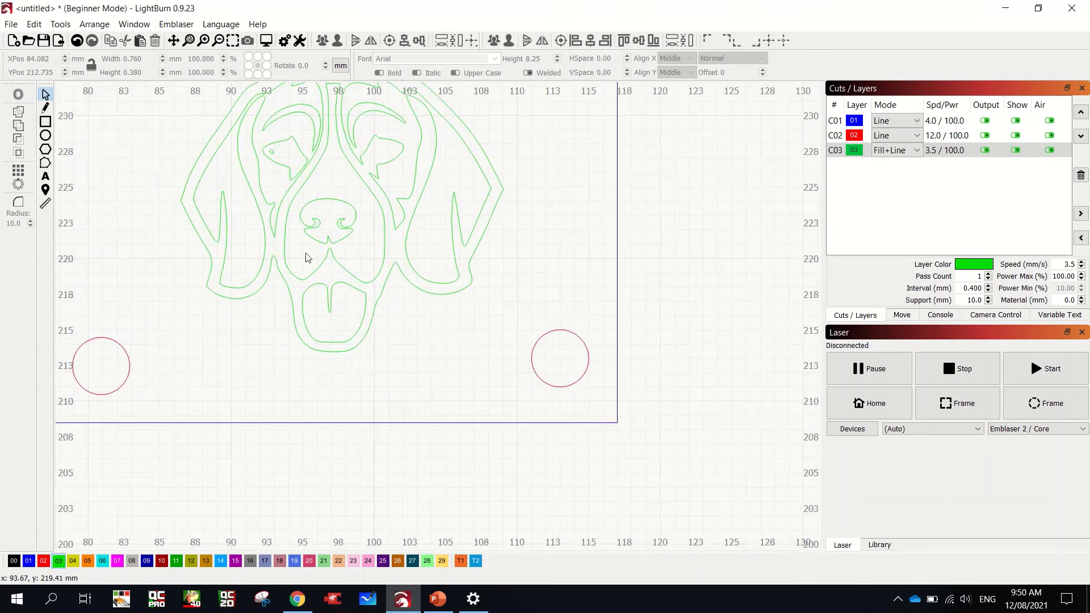
click(340, 202)
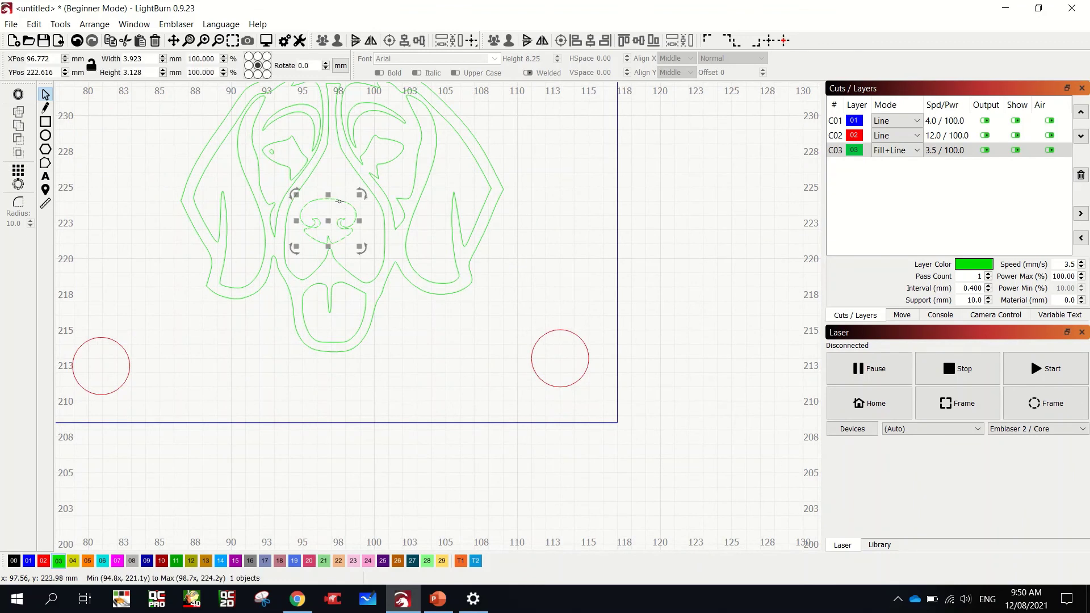
click(69, 560)
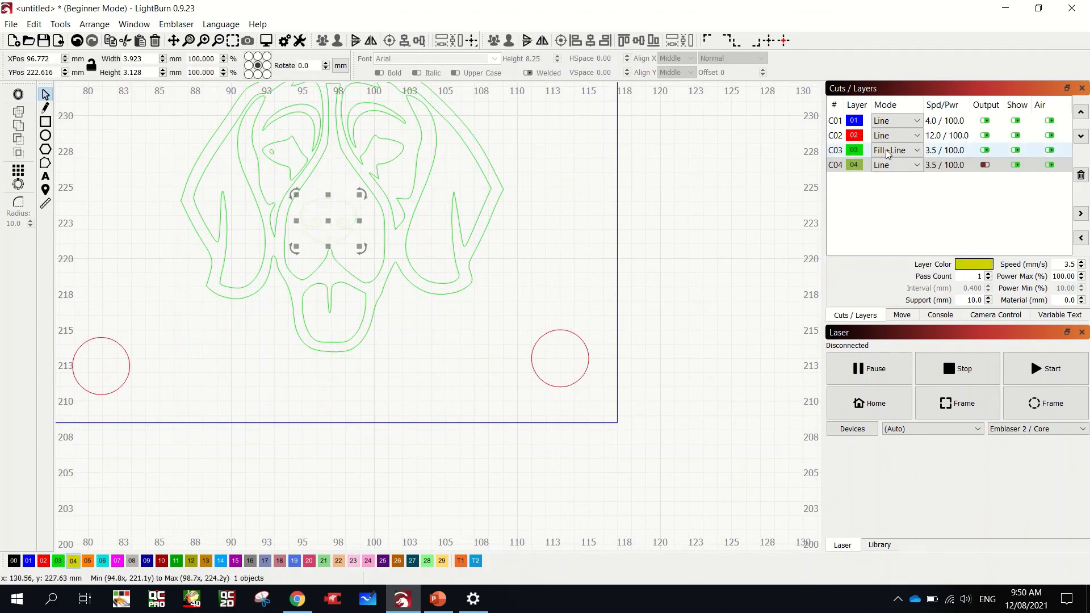
click(897, 165)
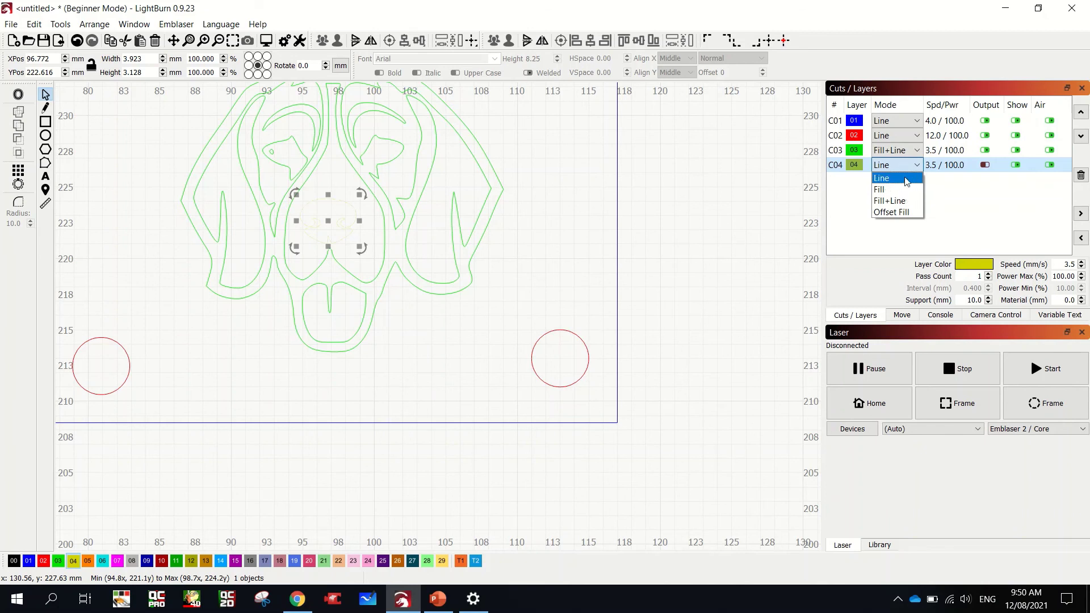
click(907, 179)
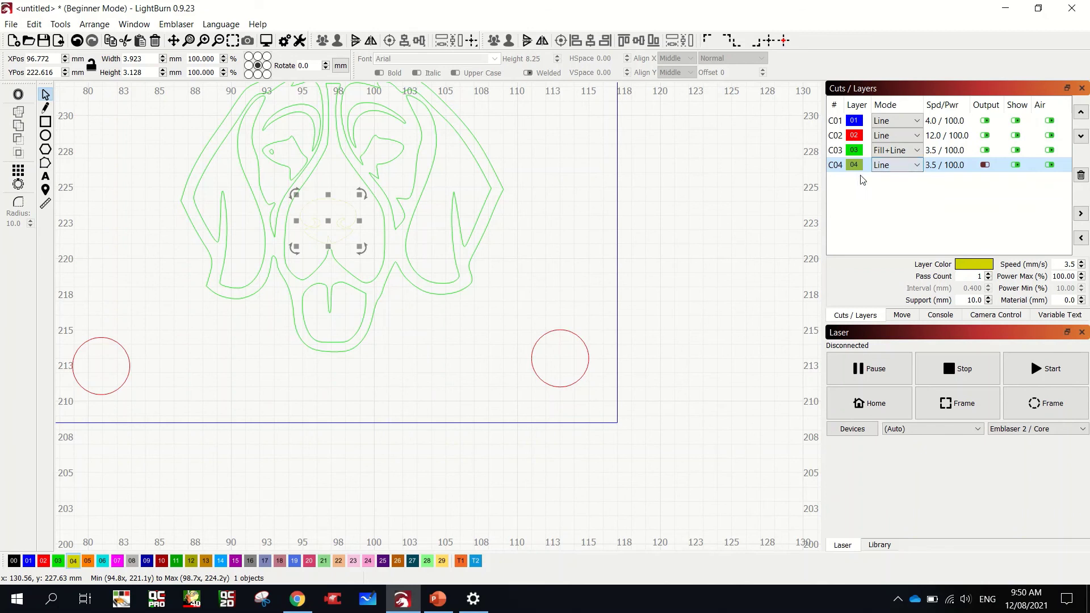
Switch the green dog outline layer from Fill+Line to Line only
click(420, 209)
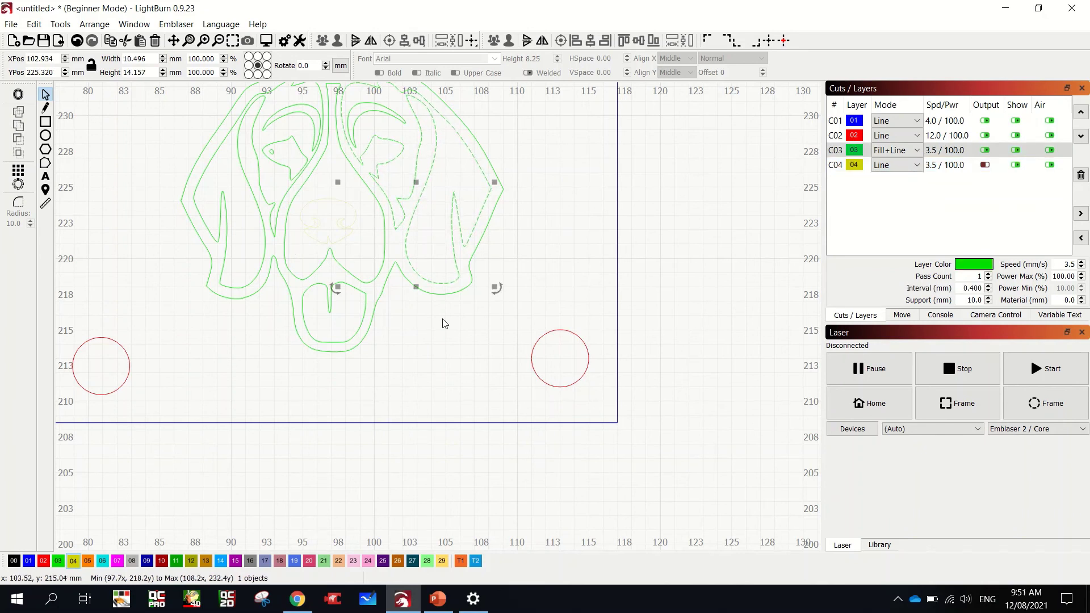
click(540, 280)
click(921, 151)
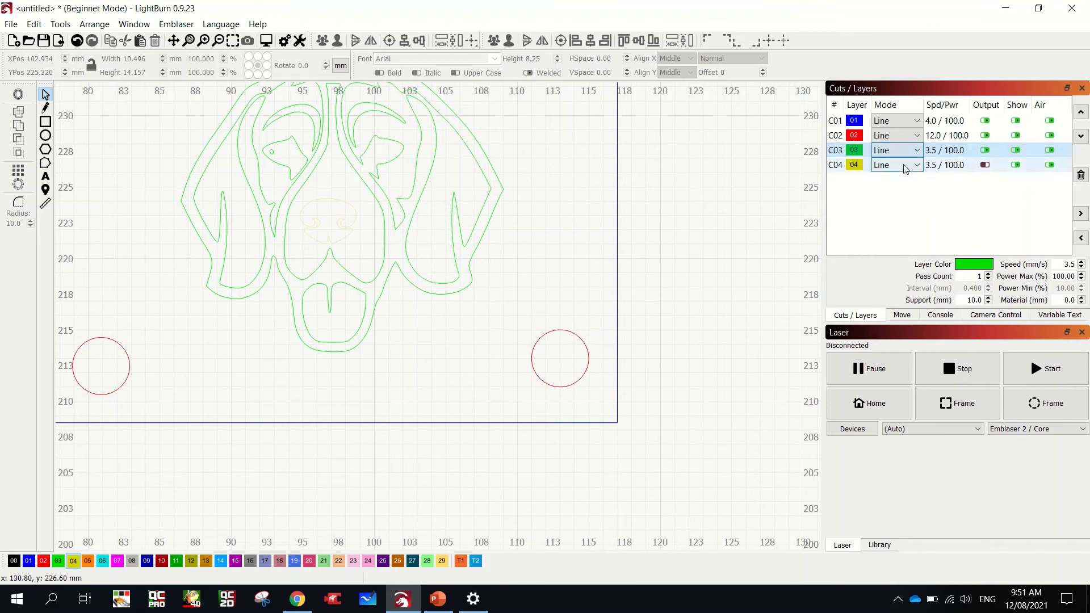
scroll(684, 292, down, 5)
scroll(684, 292, down, 3)
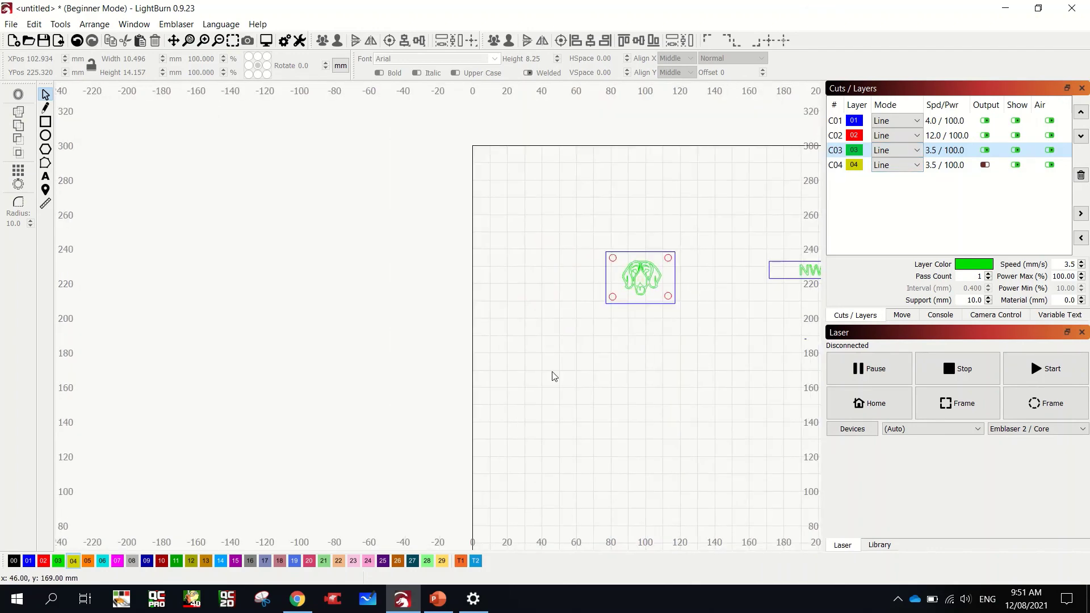
Preview the whole job's cut paths twice with Alt+P, closing the preview each time
key(alt+p)
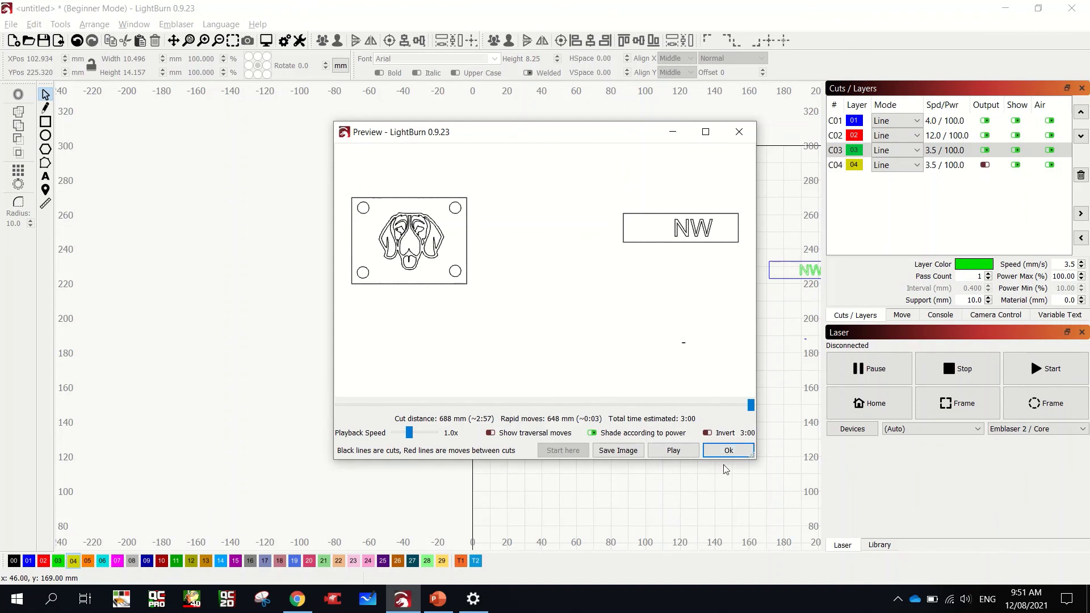
click(738, 450)
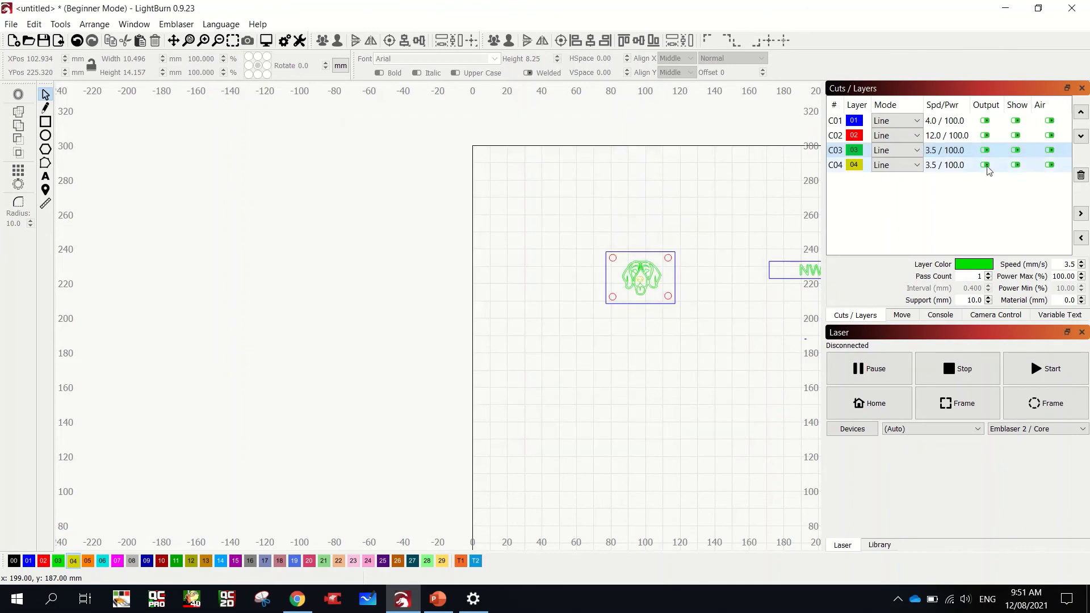
key(alt+p)
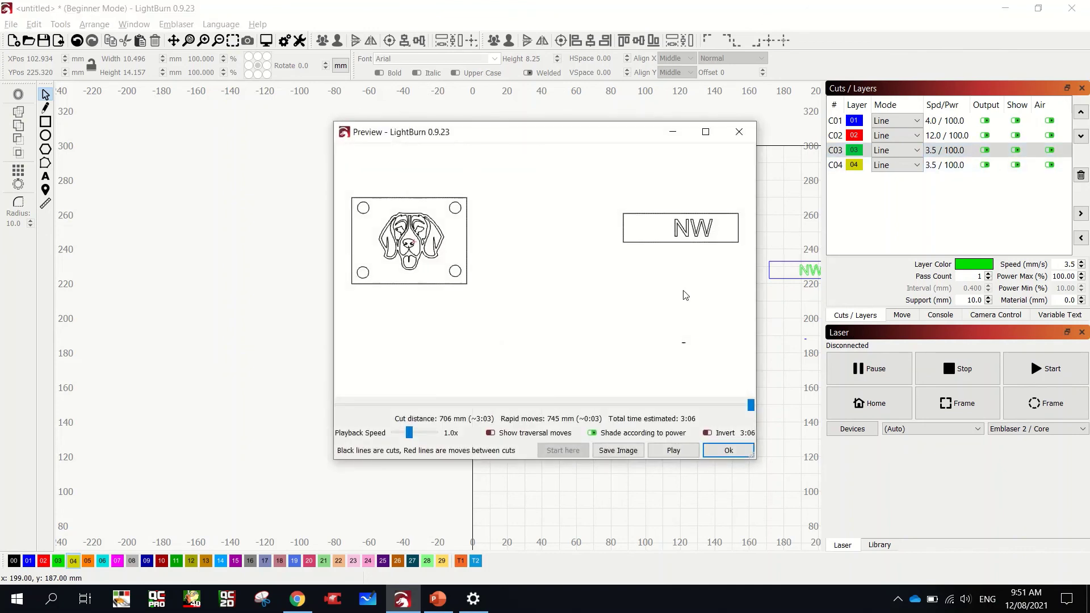
scroll(368, 265, up, 3)
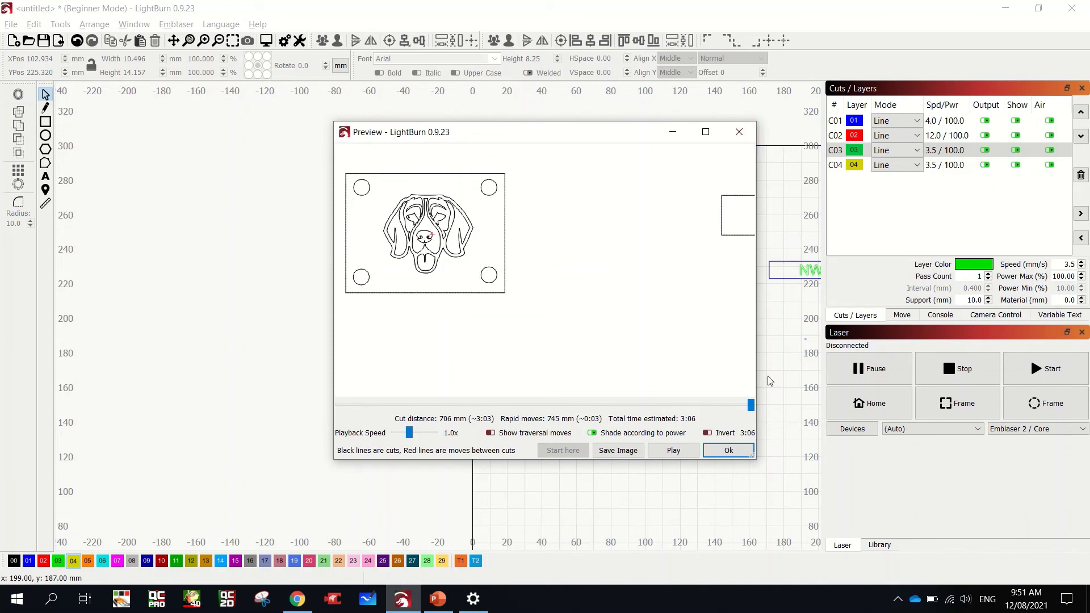
click(728, 451)
Set nose layer 04 to Fill+Line and preview the job with the solid nose
click(902, 165)
click(903, 165)
click(899, 199)
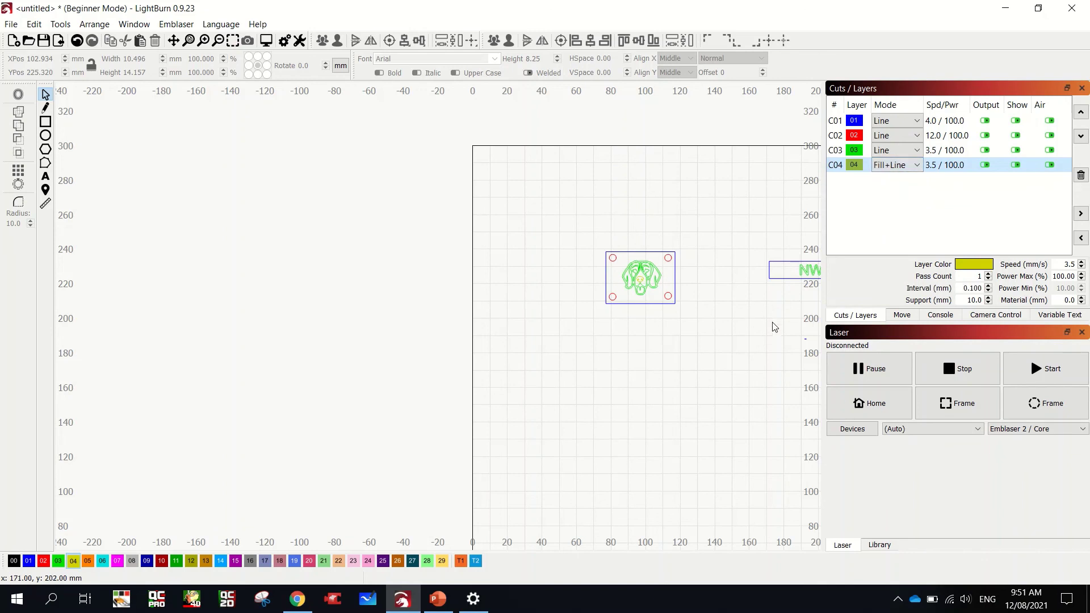
key(alt+p)
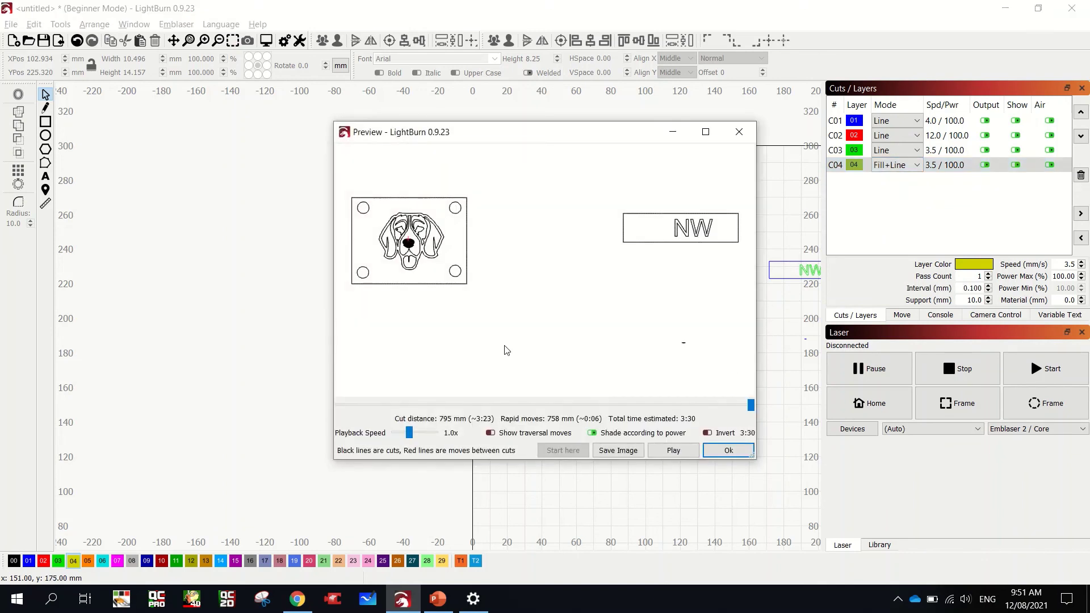
scroll(404, 259, down, 1)
scroll(404, 258, up, 3)
scroll(402, 257, down, 3)
click(735, 454)
scroll(629, 411, down, 4)
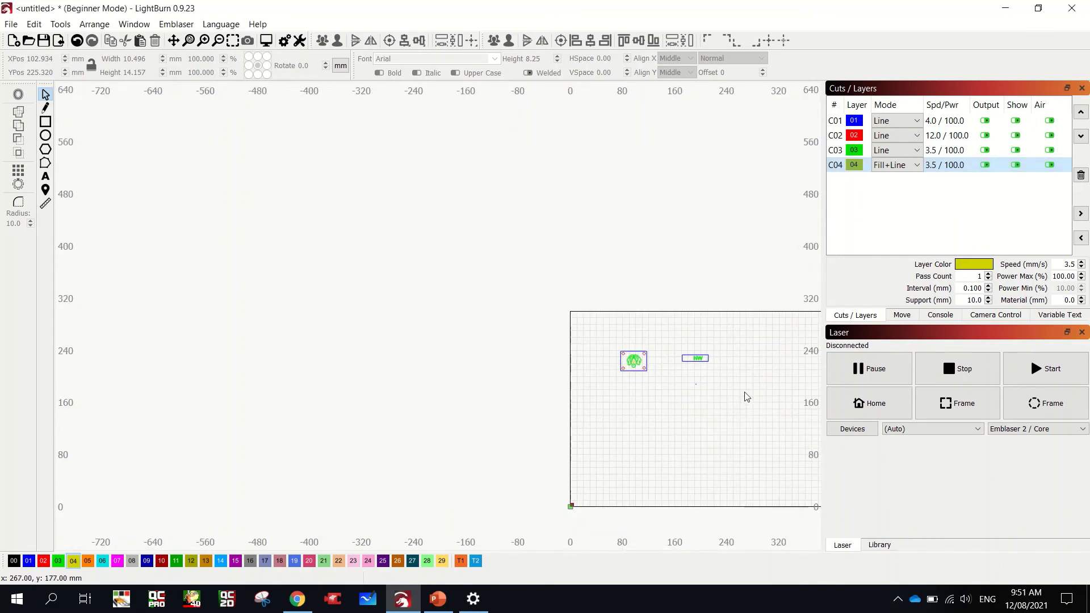
scroll(744, 394, up, 6)
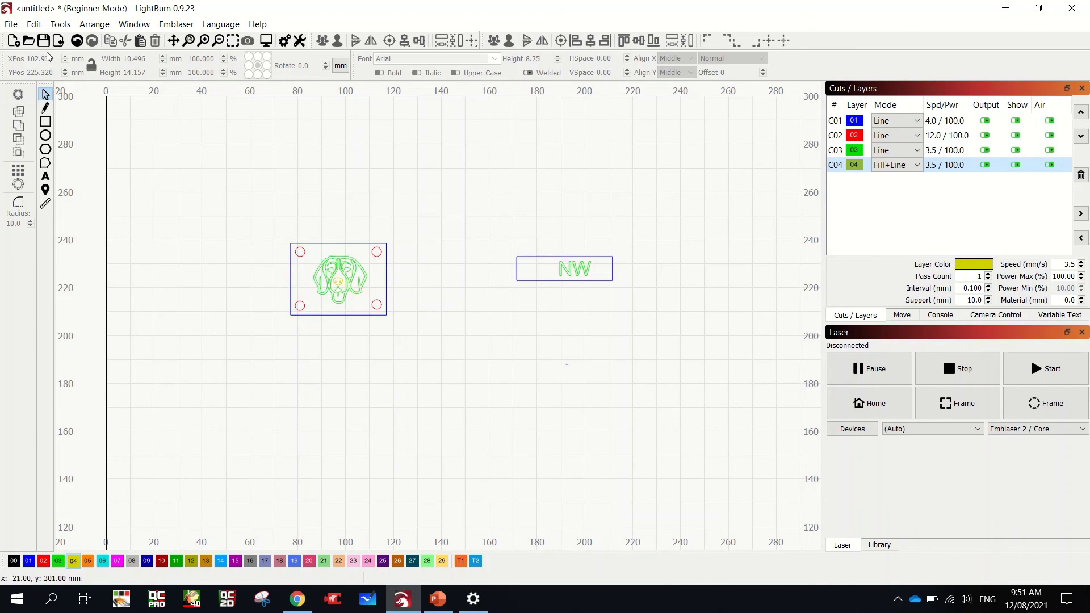
Start Save As and browse to the Desktop folder
click(11, 24)
click(50, 139)
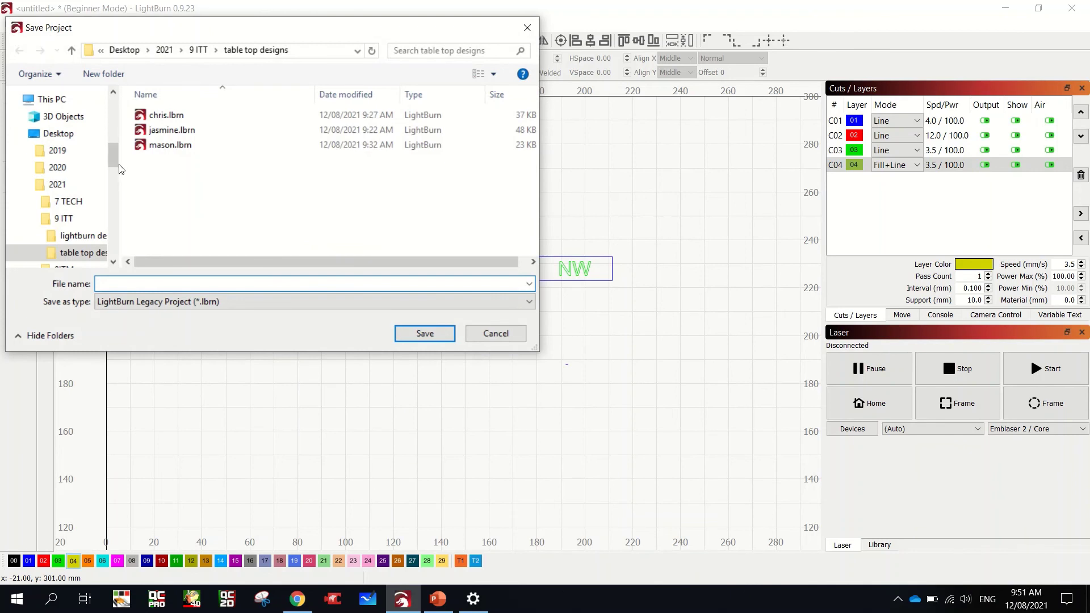
scroll(114, 159, up, 5)
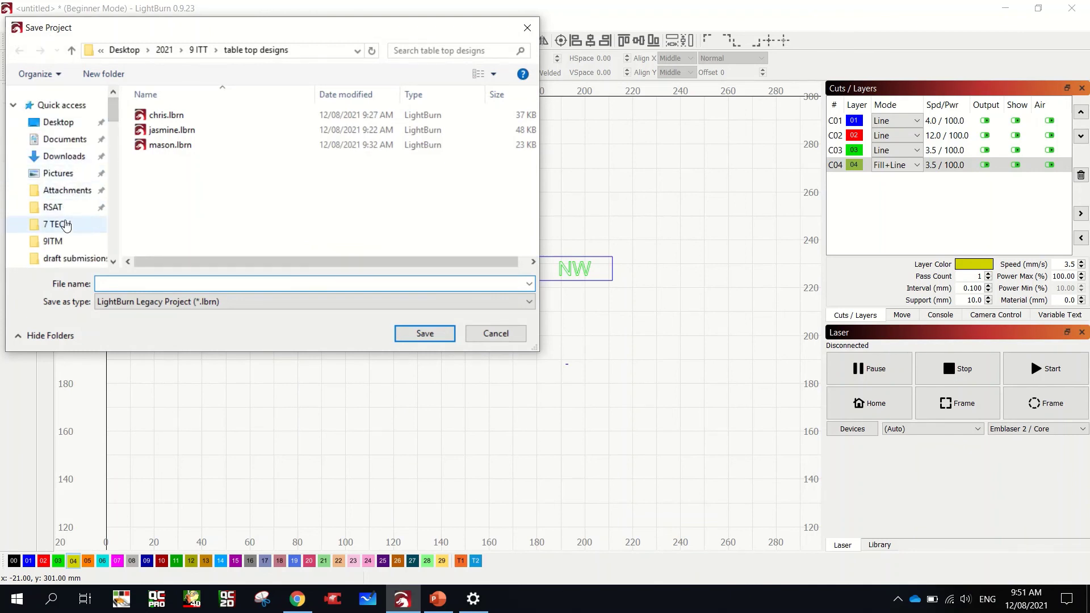
scroll(67, 226, up, 5)
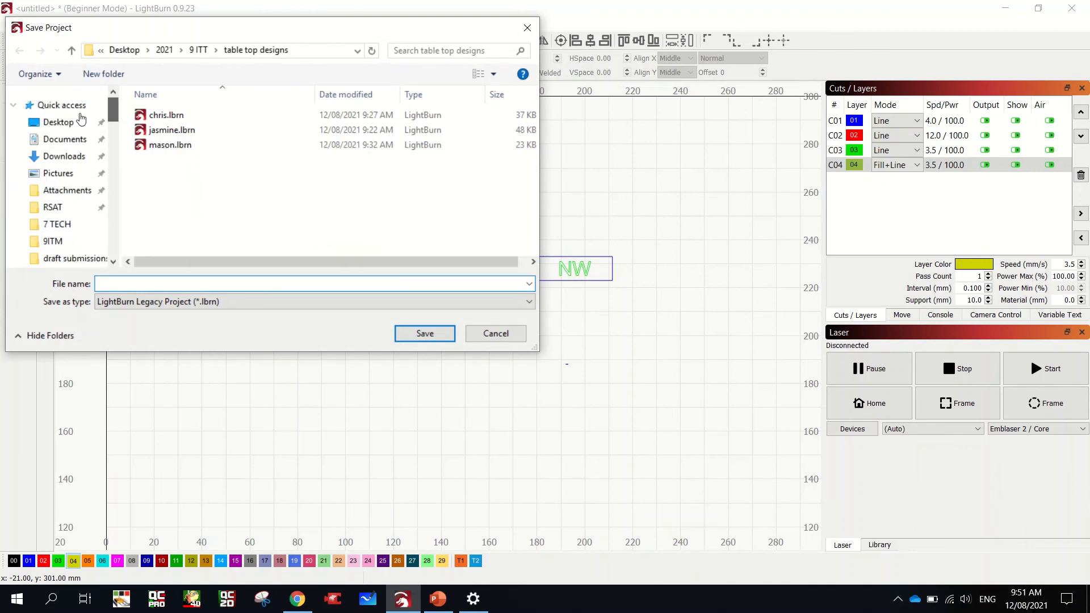
click(48, 141)
click(59, 129)
scroll(114, 204, up, 3)
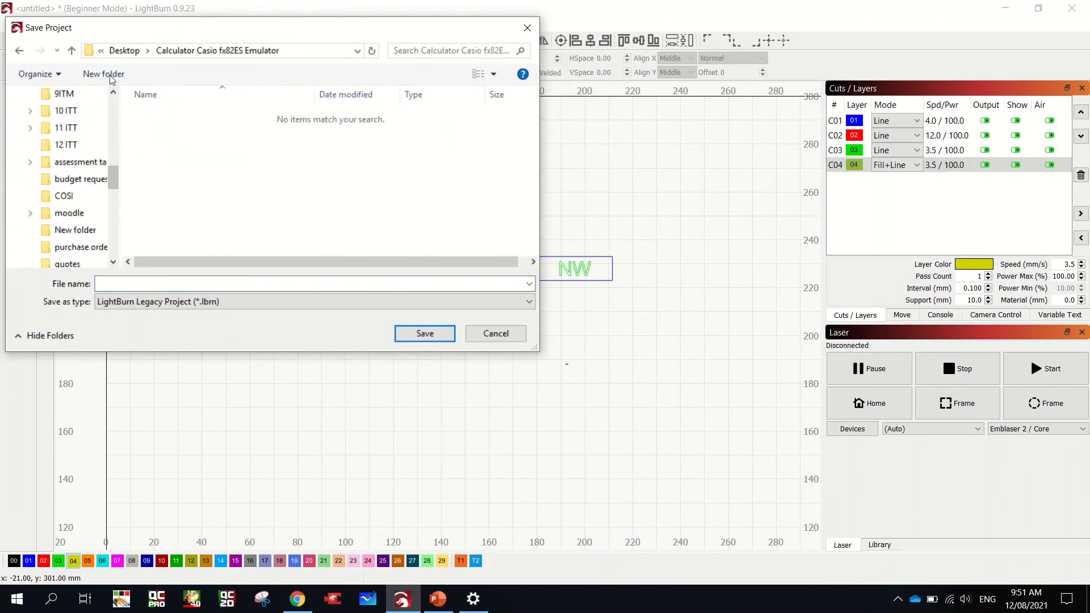
scroll(114, 164, up, 6)
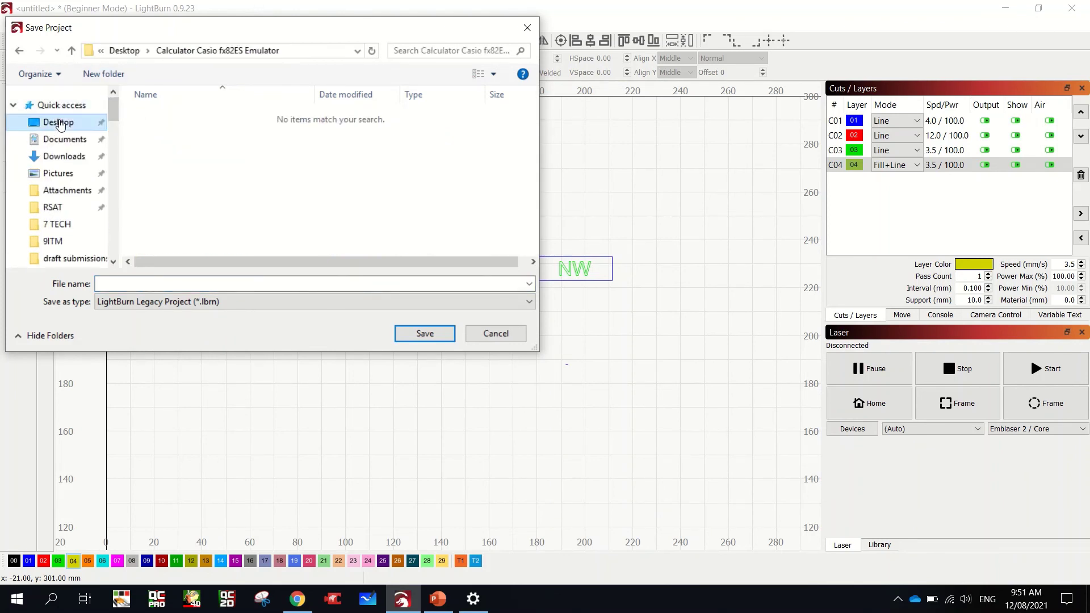
click(46, 121)
Save the project as 'beanie tag 3' in the 2021 > 7 TECH folder
double_click(161, 250)
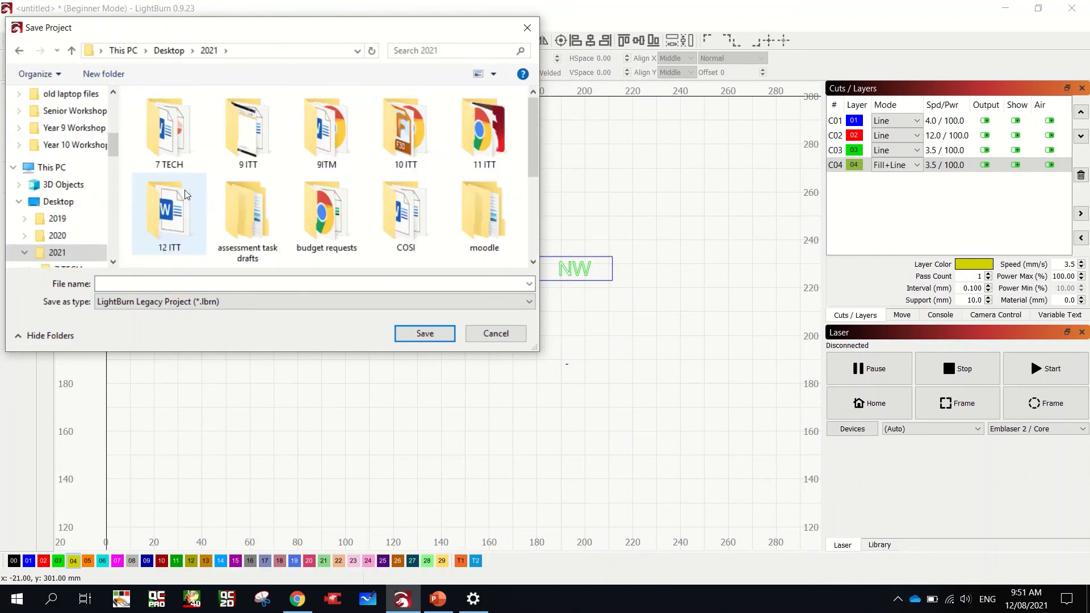
double_click(193, 148)
click(191, 285)
text(beanie)
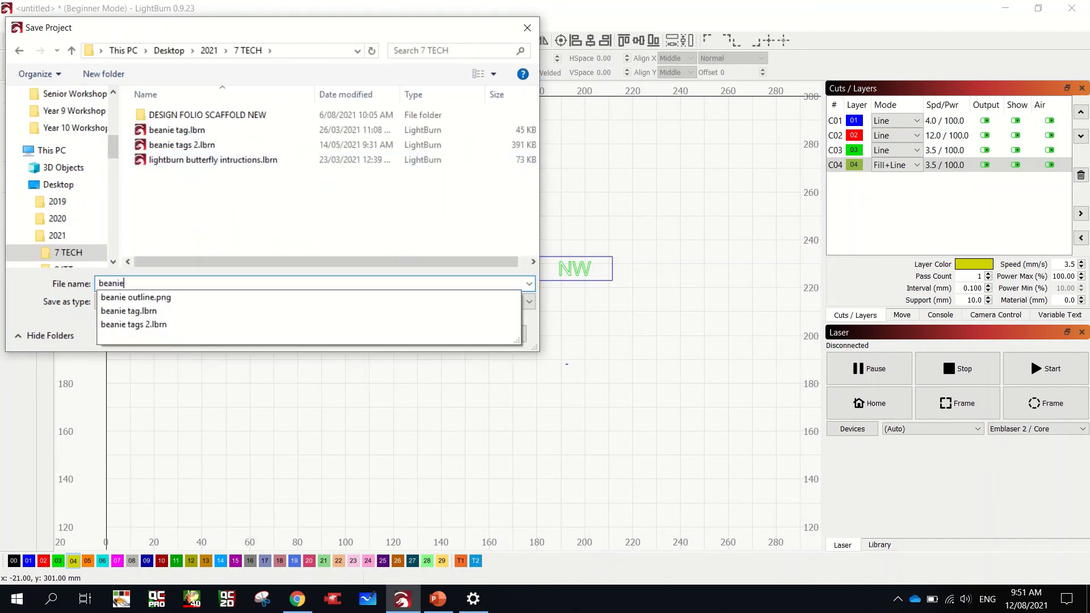
text( ta)
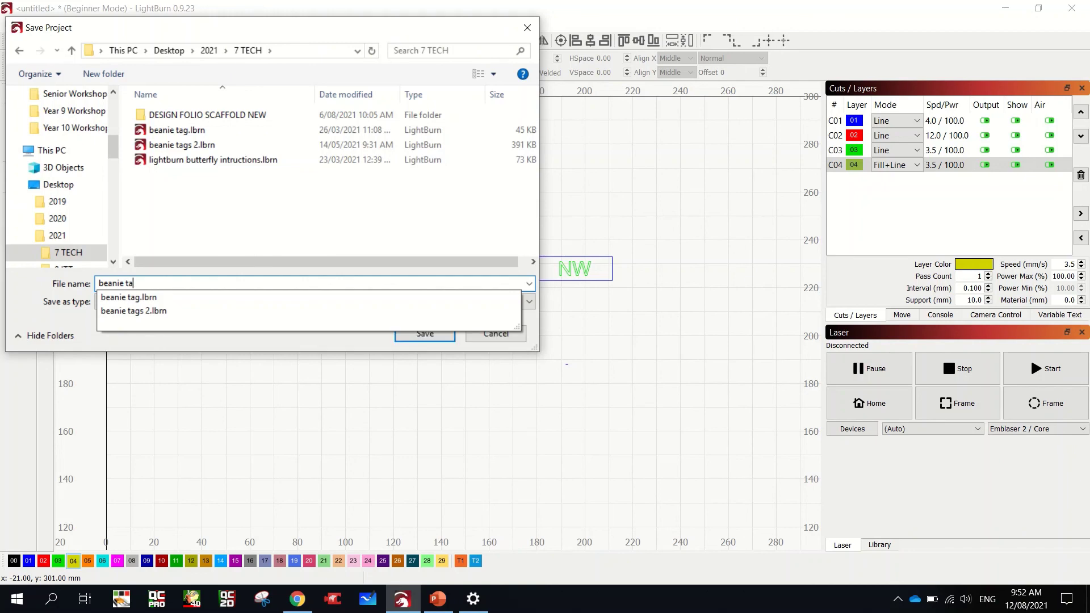
text(g 3)
key(Return)
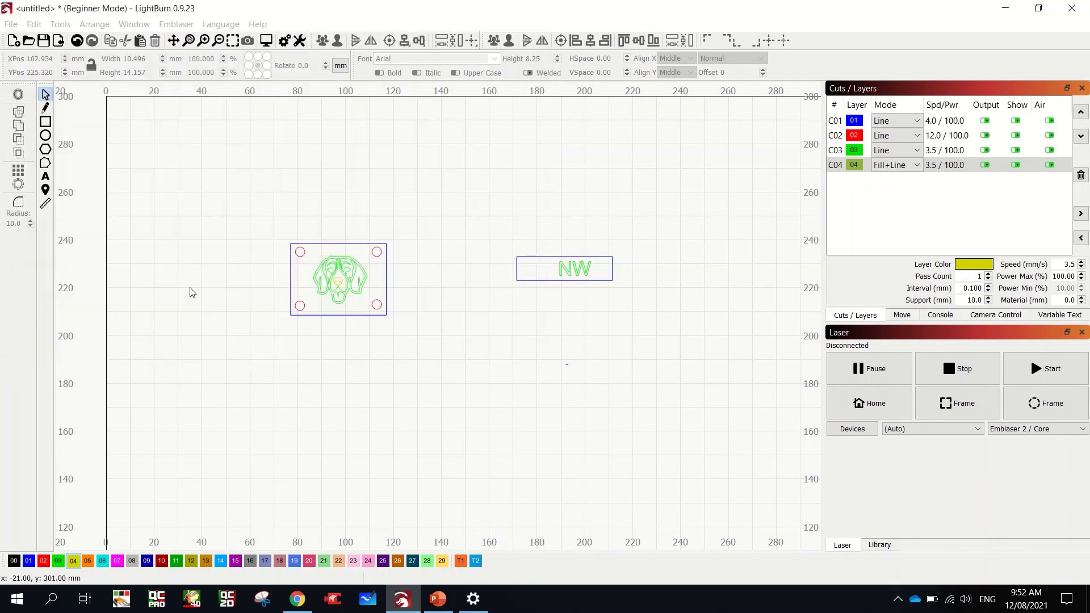